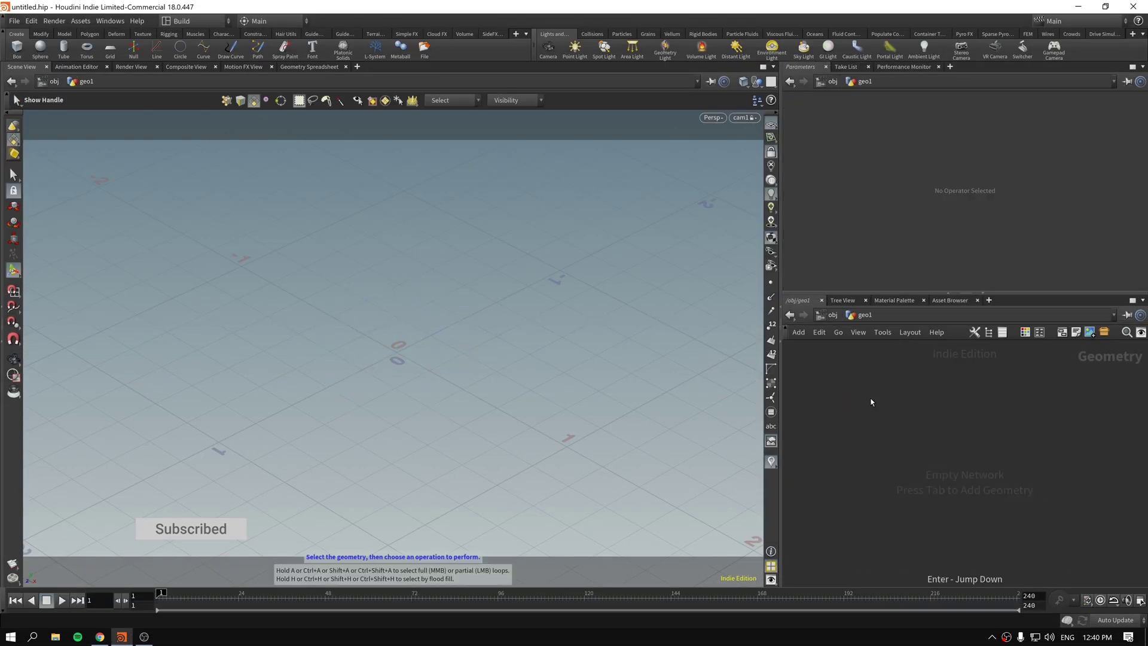
# - Add a Box node (box1) to the geo1 network and position it
pyautogui.press('Tab')
pyautogui.write('box')
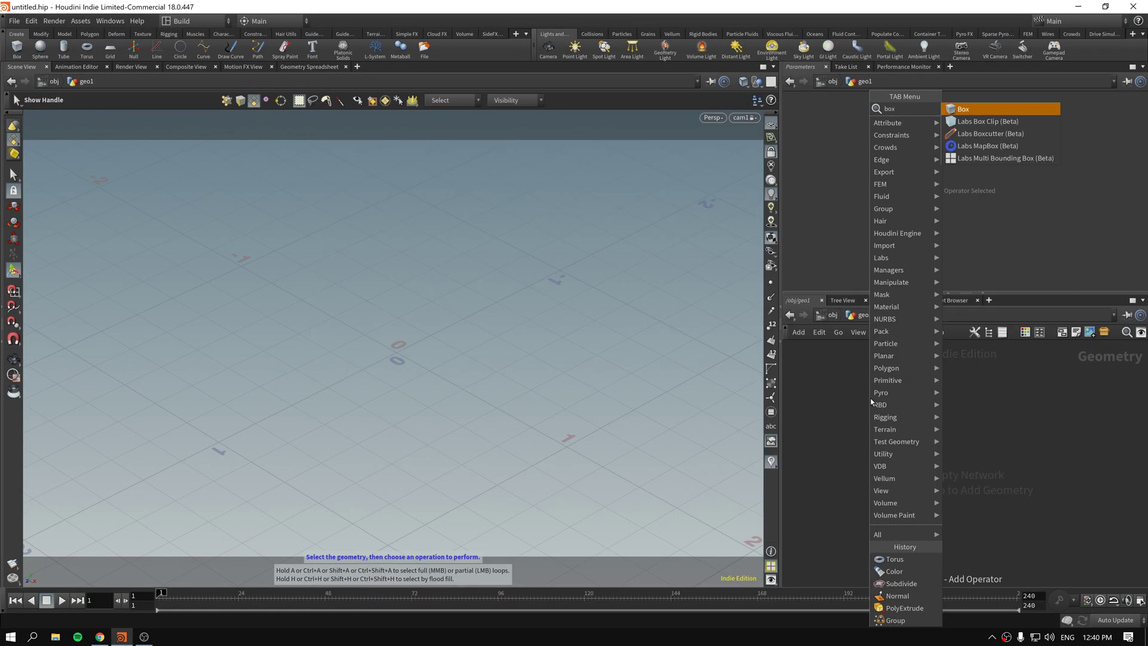
pyautogui.press('Return')
pyautogui.click(871, 401)
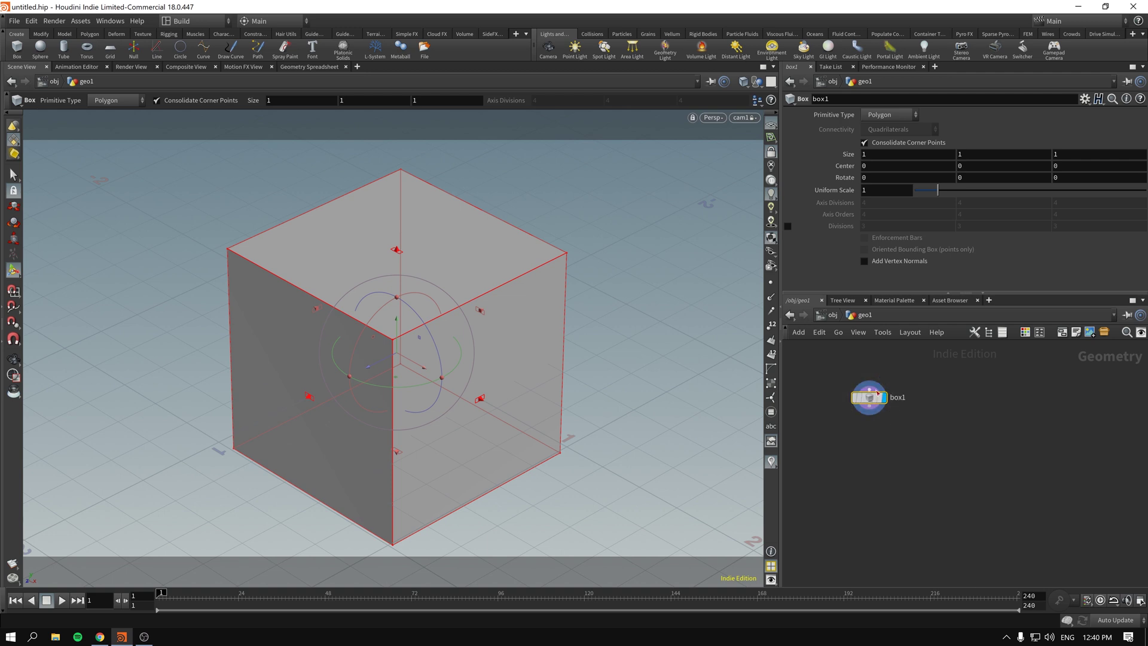
pyautogui.moveTo(872, 401); pyautogui.dragTo(915, 414)
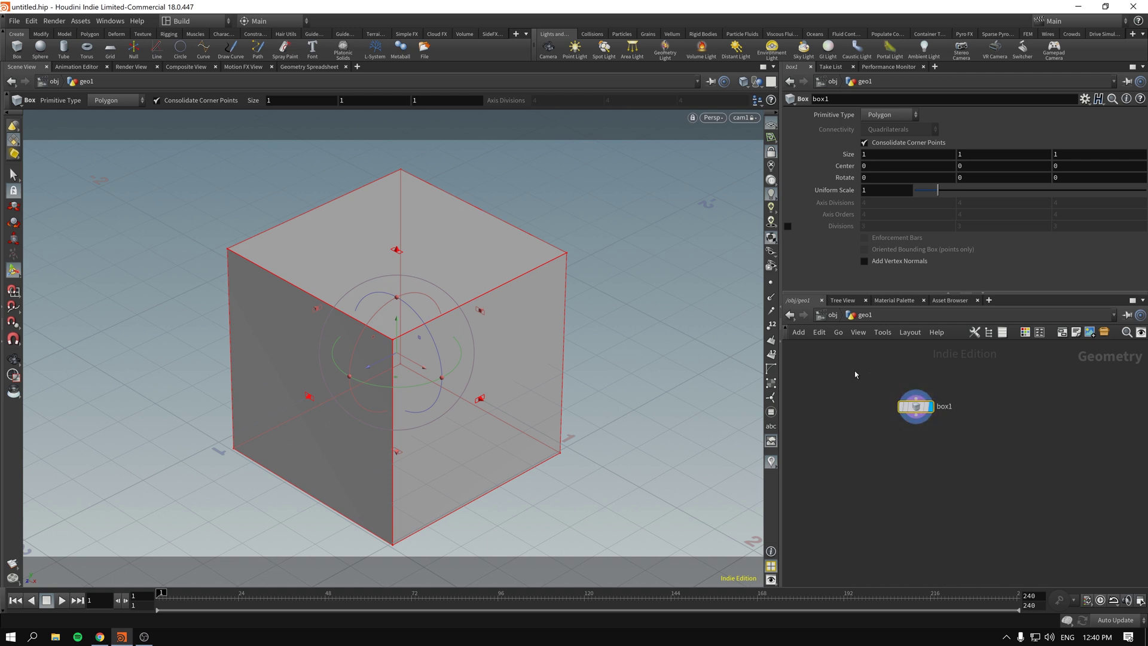
# - Make box1 a Polygon Mesh with axis divisions of 54 54 54
pyautogui.click(878, 120)
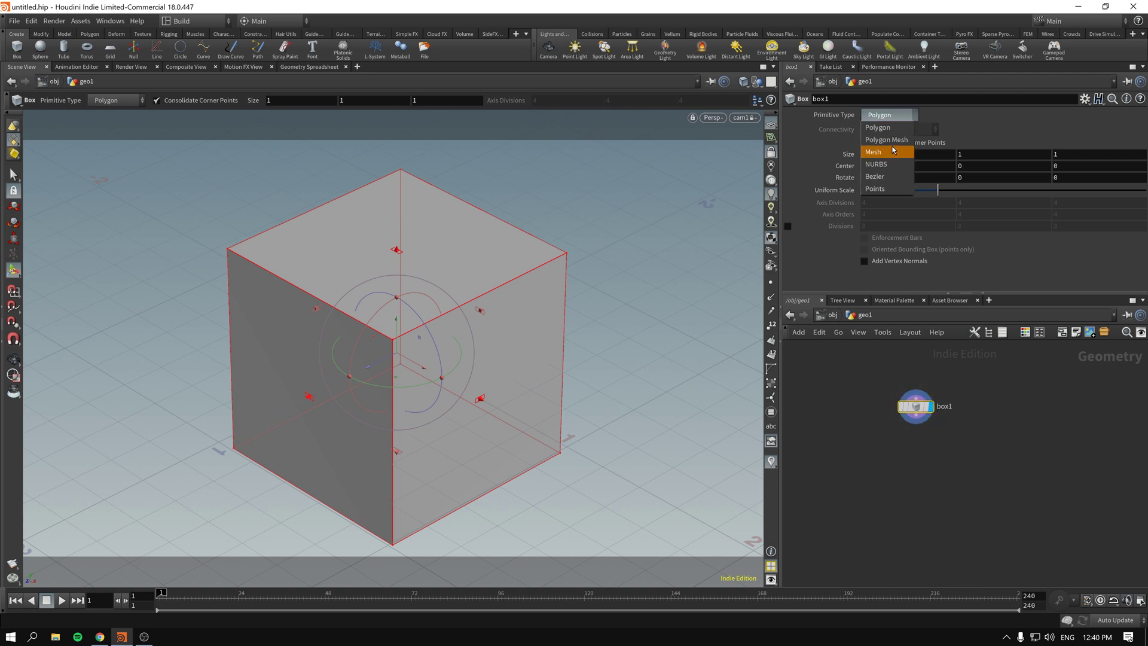
pyautogui.click(885, 139)
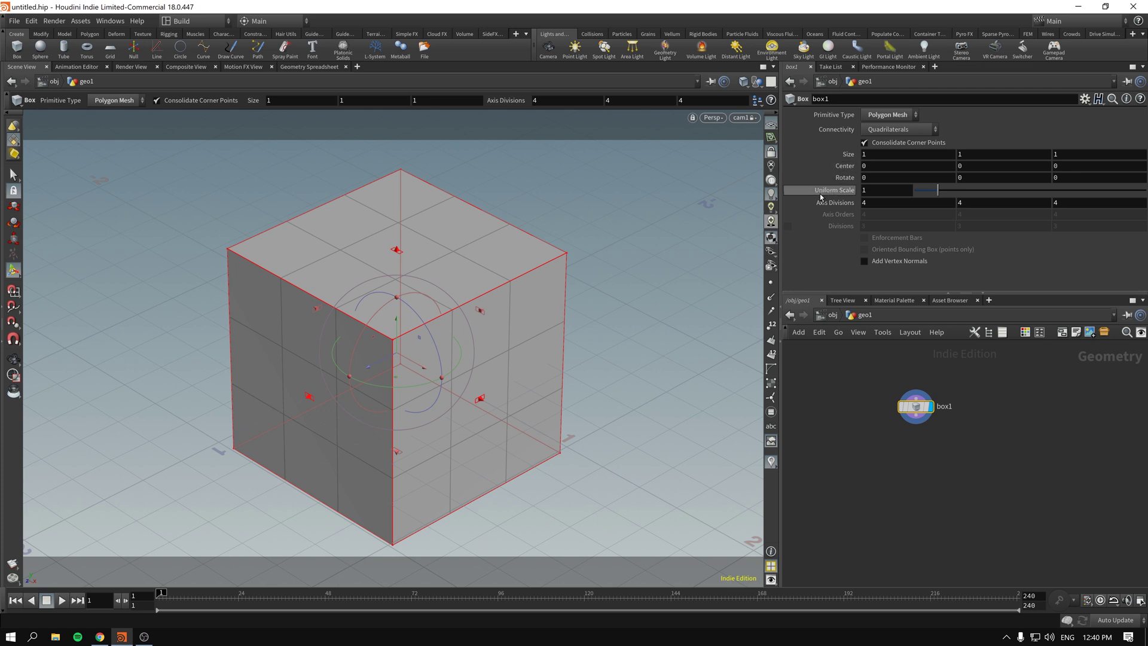
pyautogui.moveTo(829, 202); pyautogui.dragTo(861, 182, button='middle')
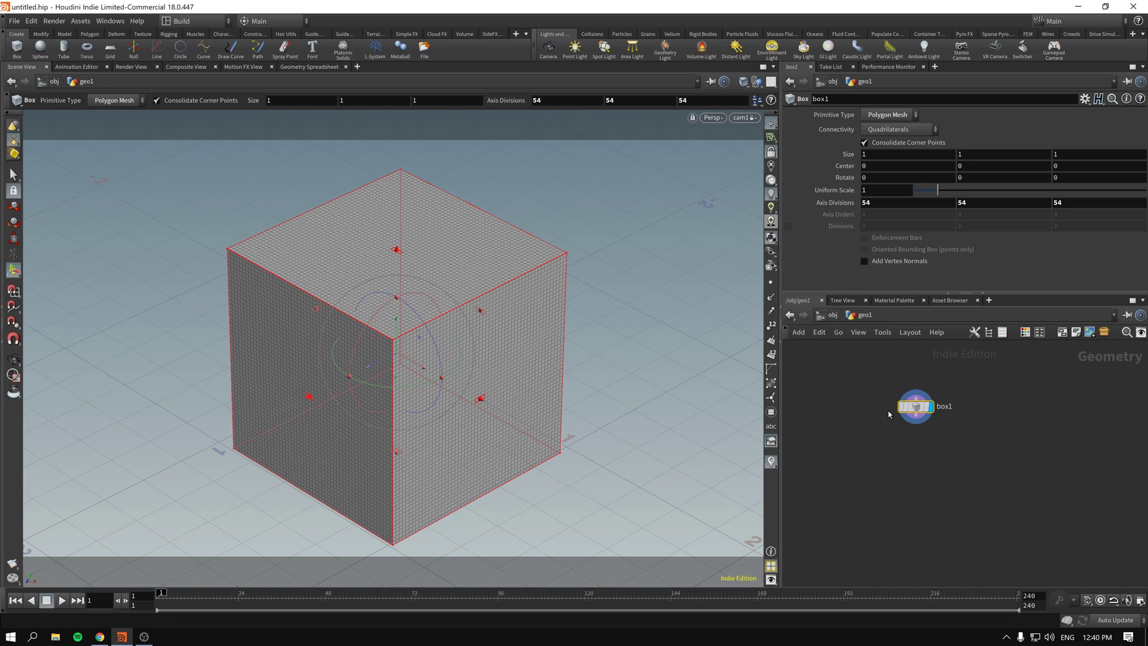
pyautogui.press('h')
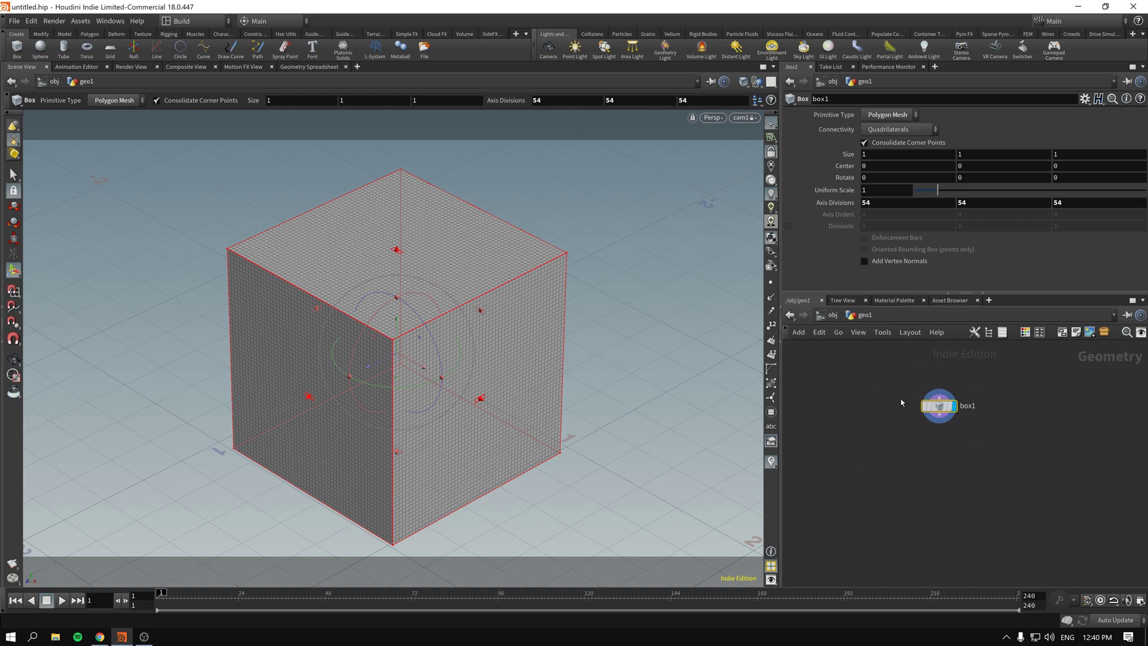
# - Add an Attribute VOP below box1 and dive inside it
pyautogui.press('Tab')
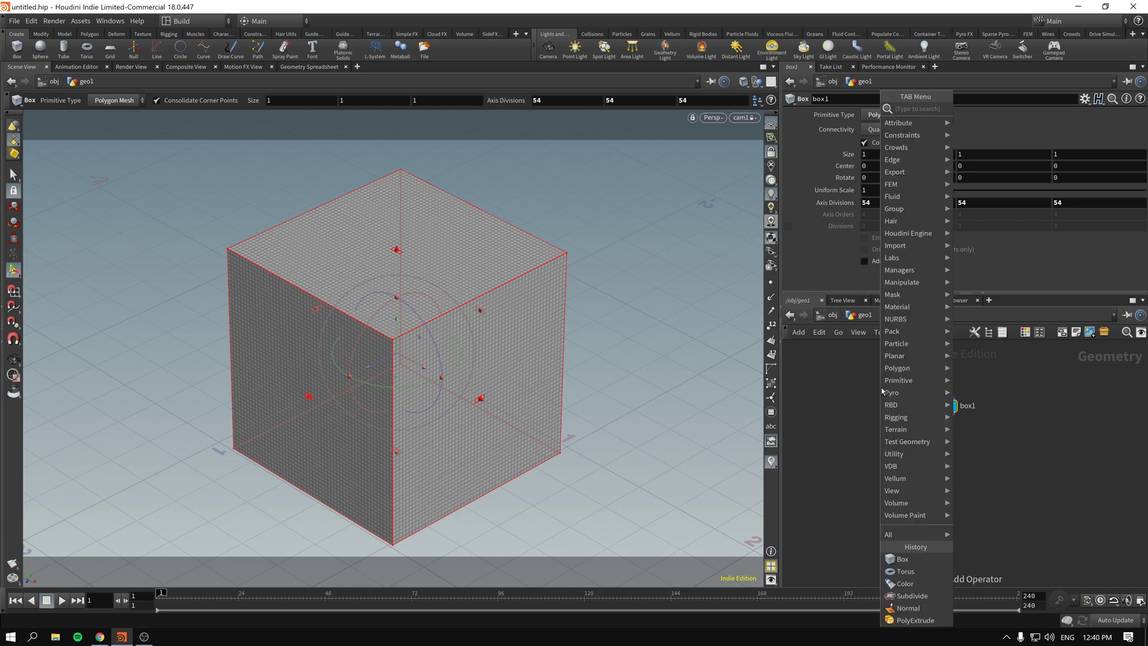
pyautogui.write('attrib vop')
pyautogui.press('Return')
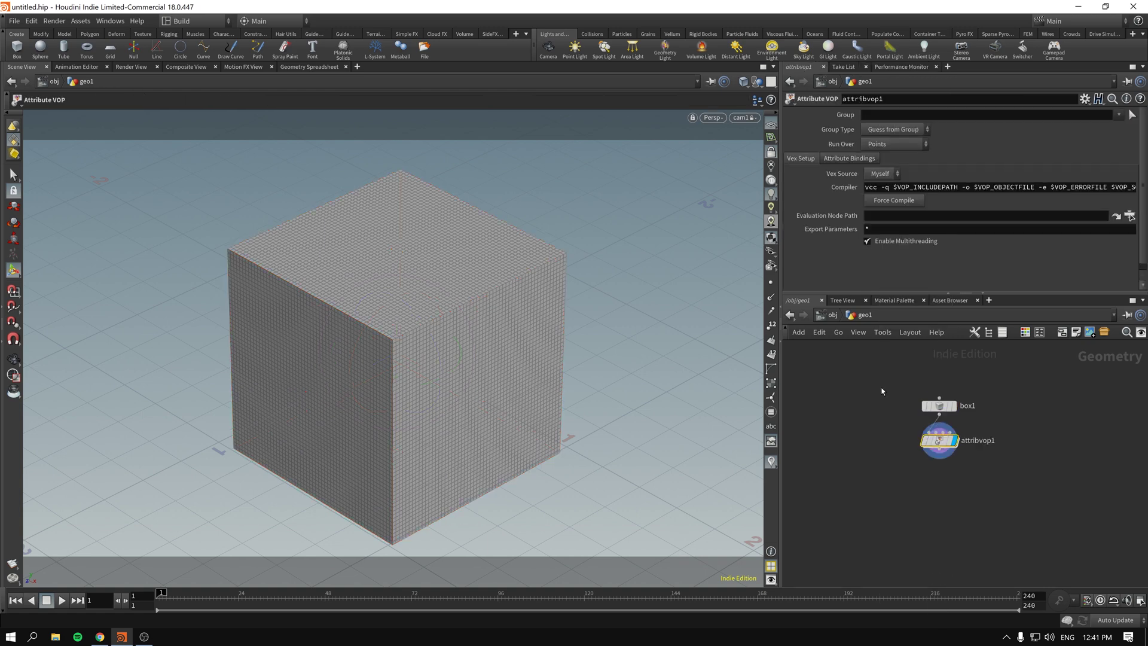
pyautogui.press('i')
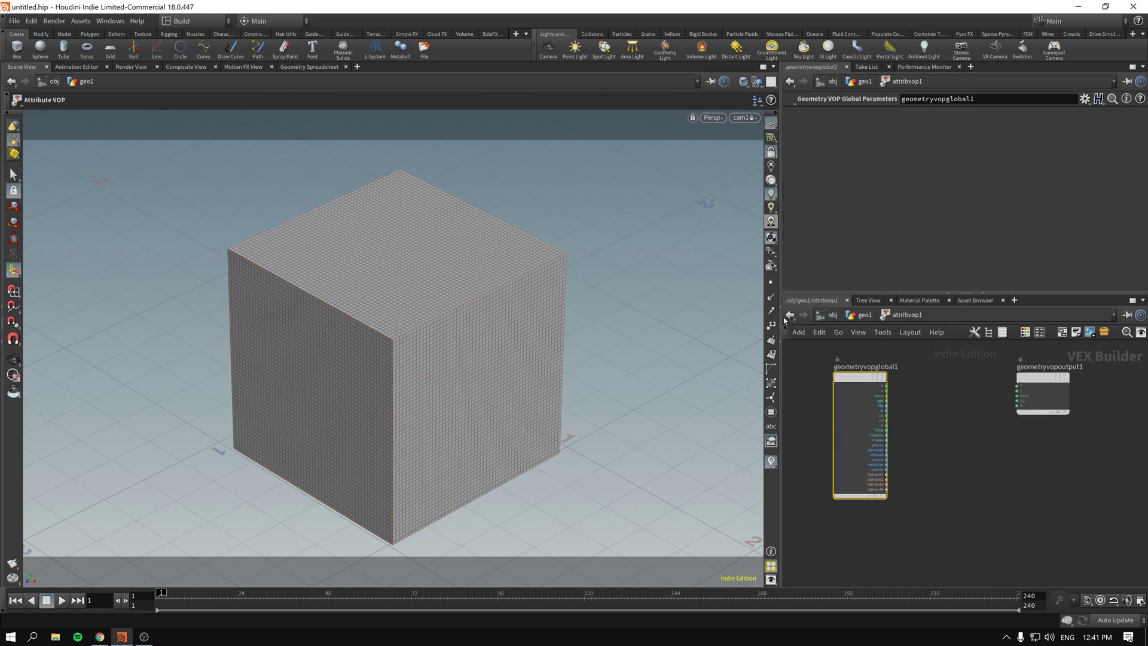
# - Widen the network pane and move the geometryvopoutput1 node down slightly
pyautogui.moveTo(780, 317); pyautogui.dragTo(635, 317)
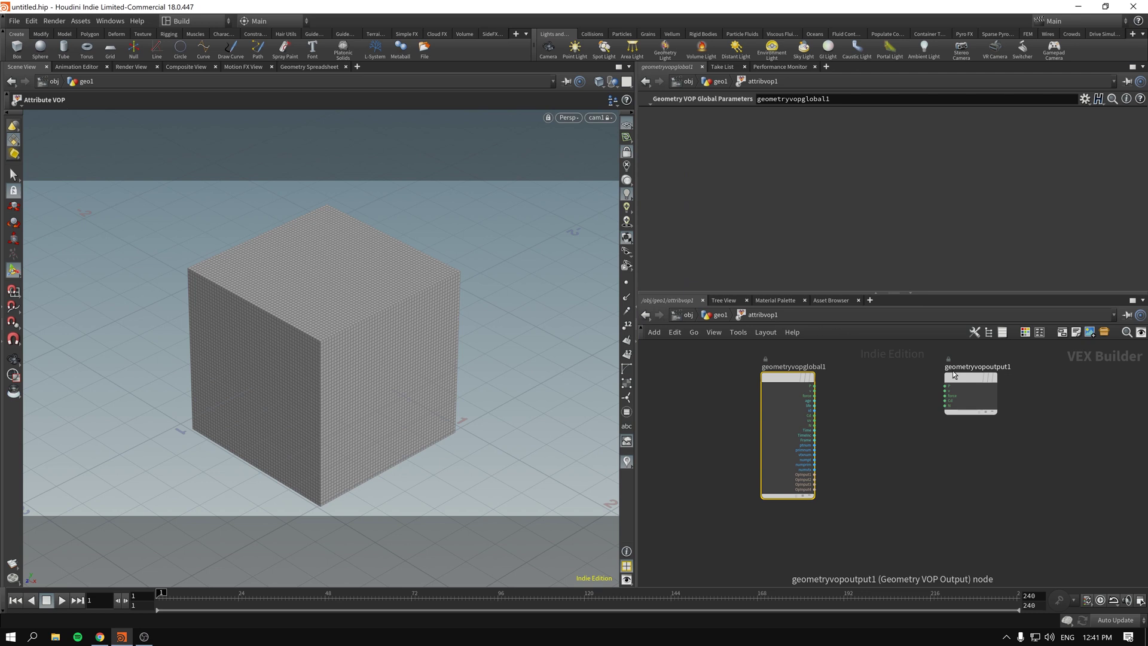
pyautogui.doubleClick(969, 367)
pyautogui.press('Return')
pyautogui.moveTo(973, 390); pyautogui.dragTo(978, 420)
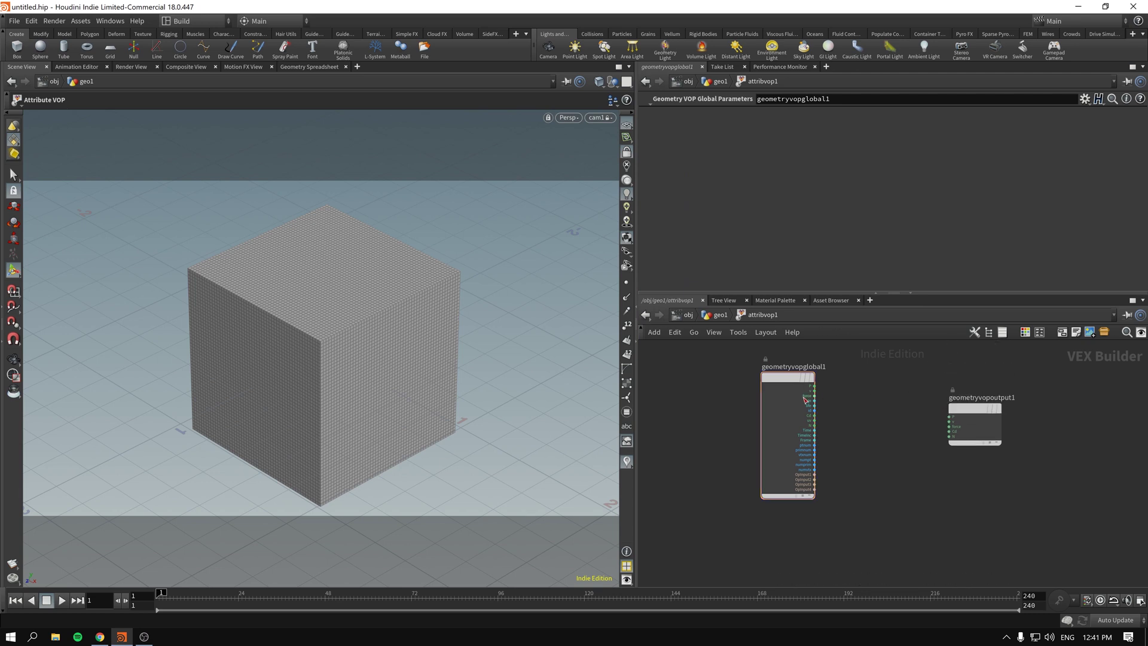
pyautogui.moveTo(777, 379)
pyautogui.scroll(2, 834, 413)
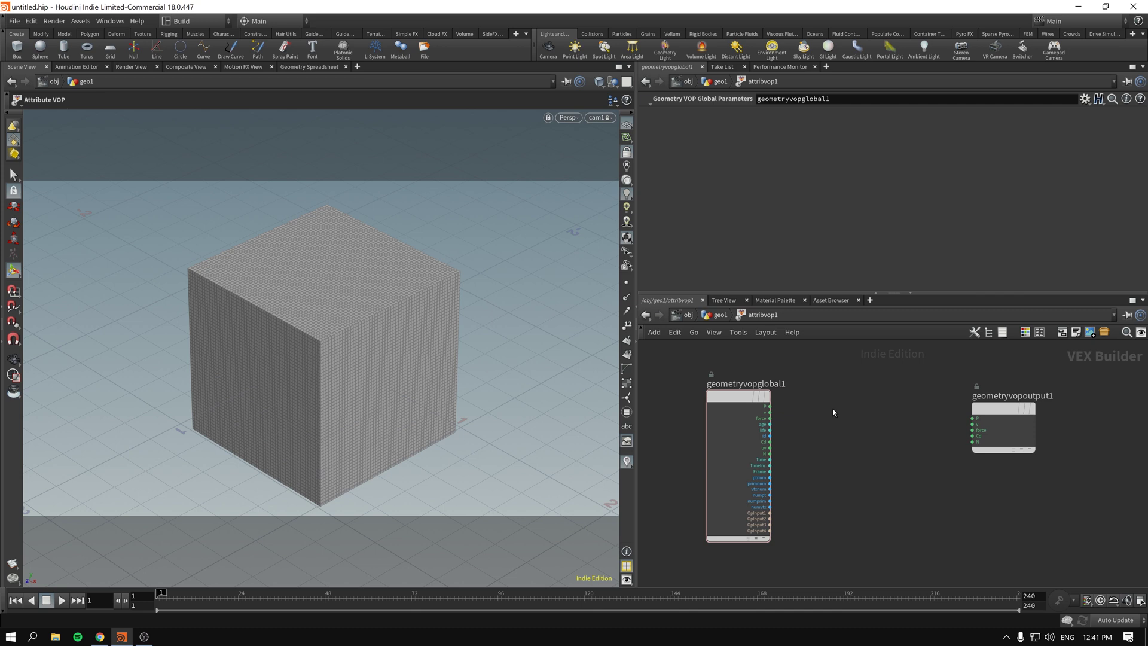
# - Place a Worley Noise node between the global and output nodes, Metric set to Manhattan
pyautogui.press('Tab')
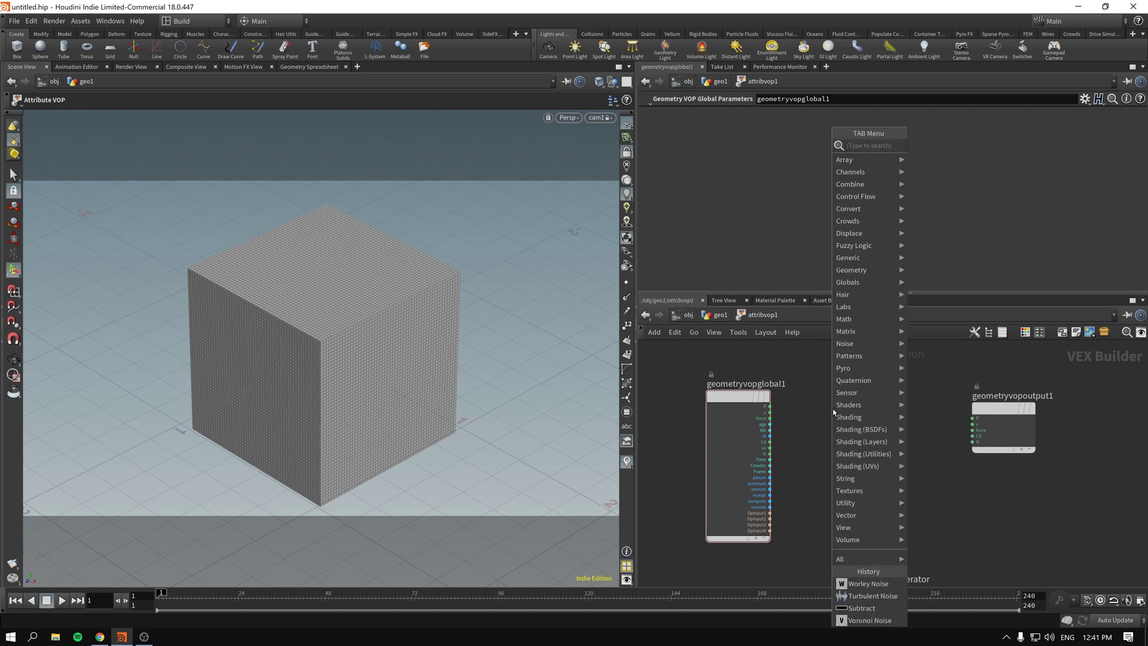
pyautogui.write('worl')
pyautogui.press('Return')
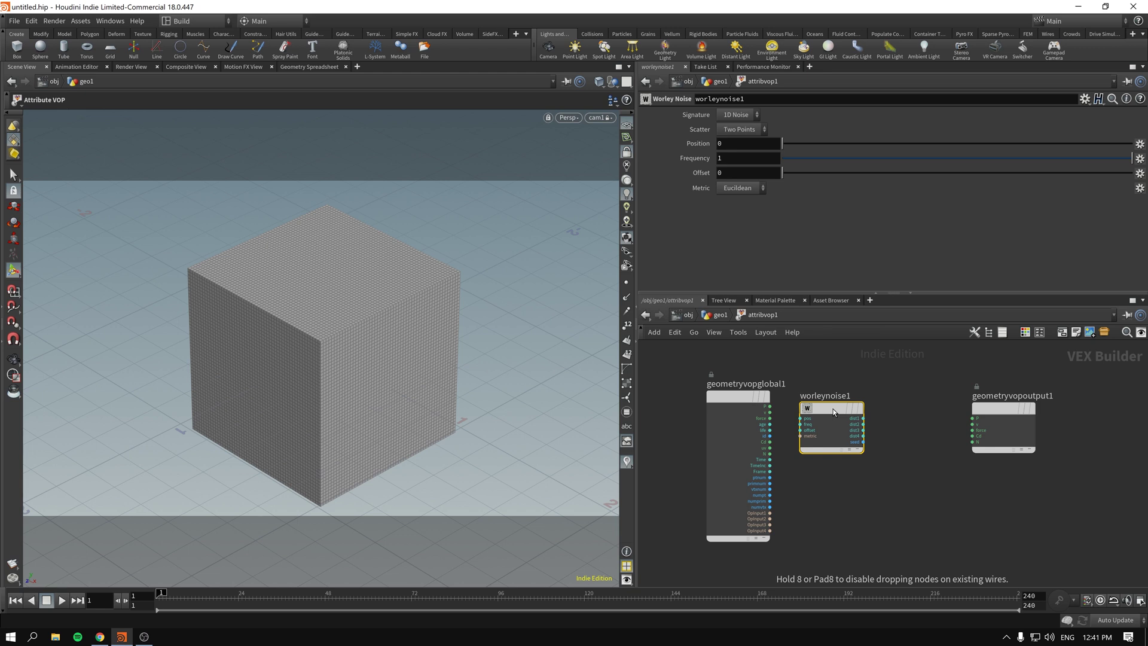
pyautogui.click(835, 411)
pyautogui.click(750, 187)
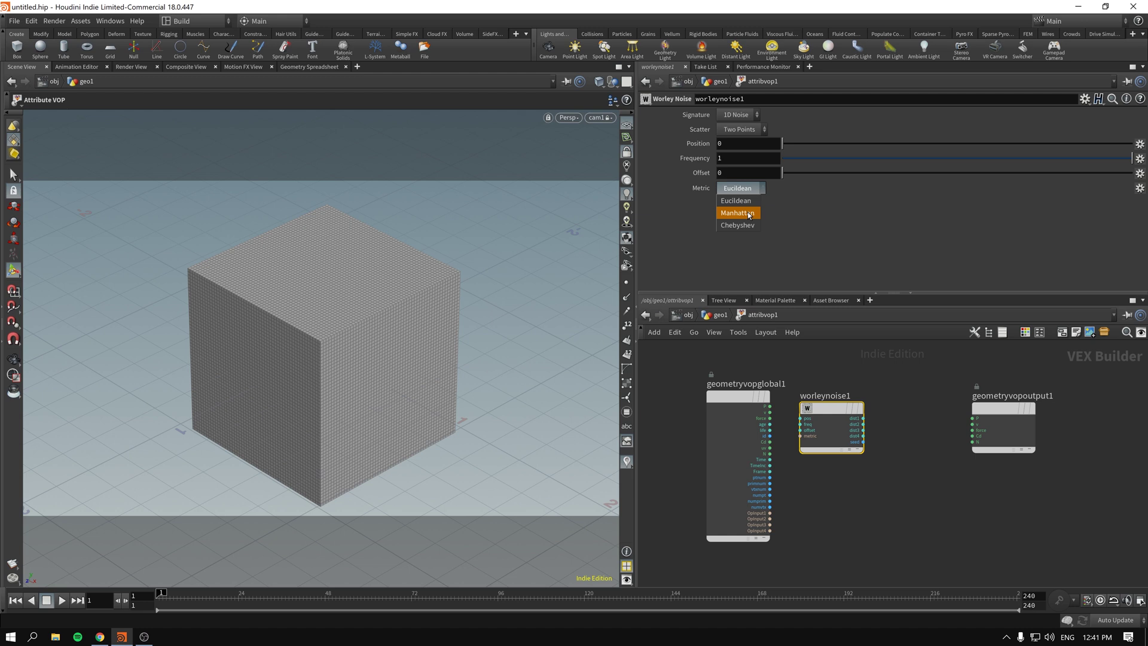
pyautogui.click(750, 213)
# - Spread the global, Worley noise and output nodes apart in a row
pyautogui.moveTo(821, 407); pyautogui.dragTo(840, 408)
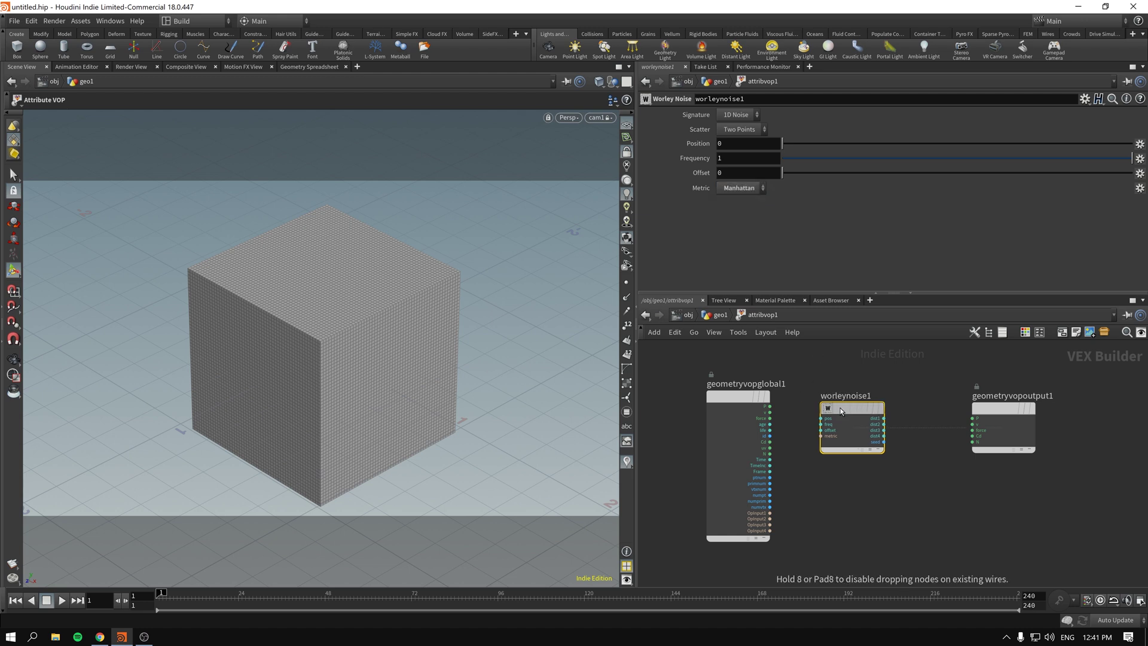
pyautogui.moveTo(737, 395); pyautogui.dragTo(709, 392)
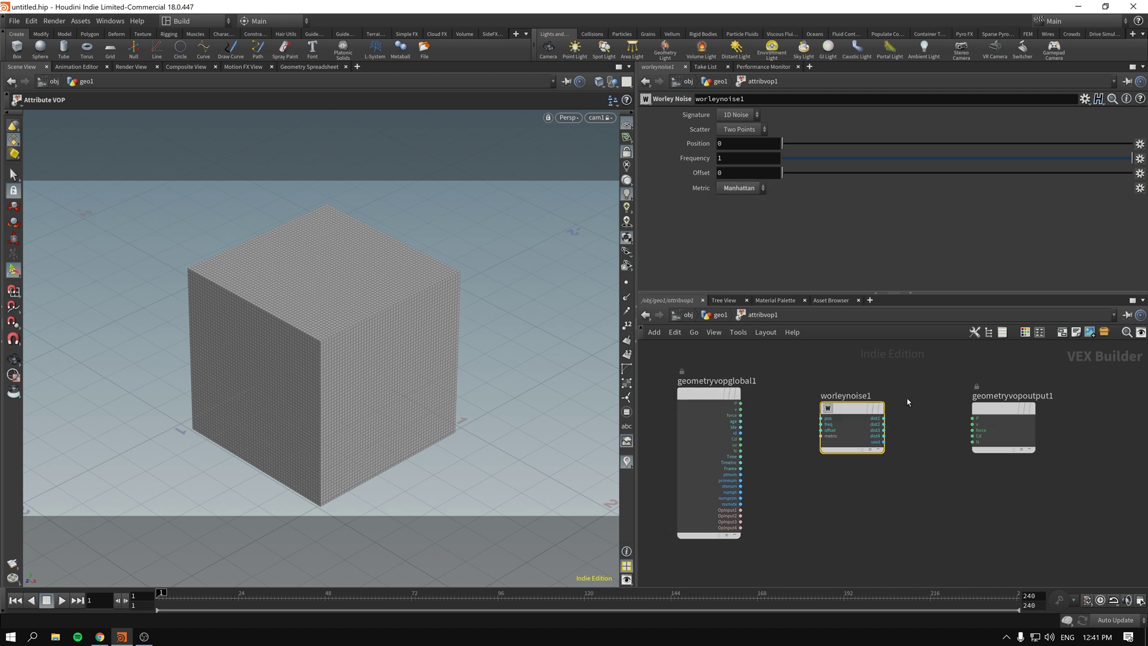
pyautogui.moveTo(994, 406); pyautogui.dragTo(1027, 401)
pyautogui.moveTo(863, 410)
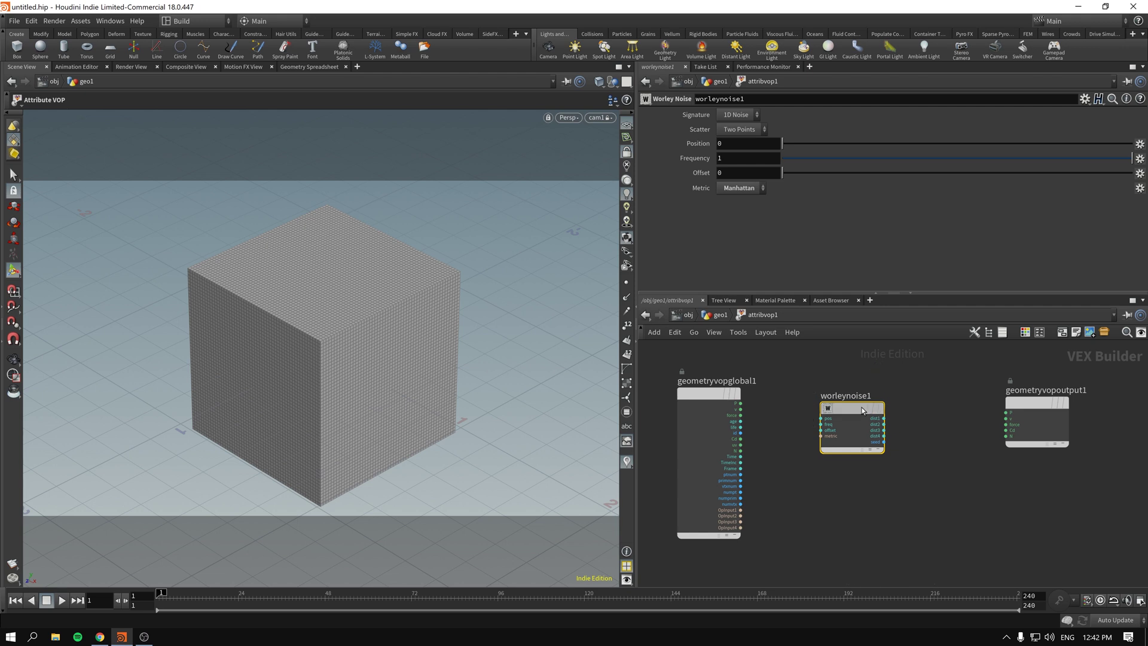
# - Wire P into worleynoise1's pos input and its dist1 output into Cd
pyautogui.scroll(2, 767, 412)
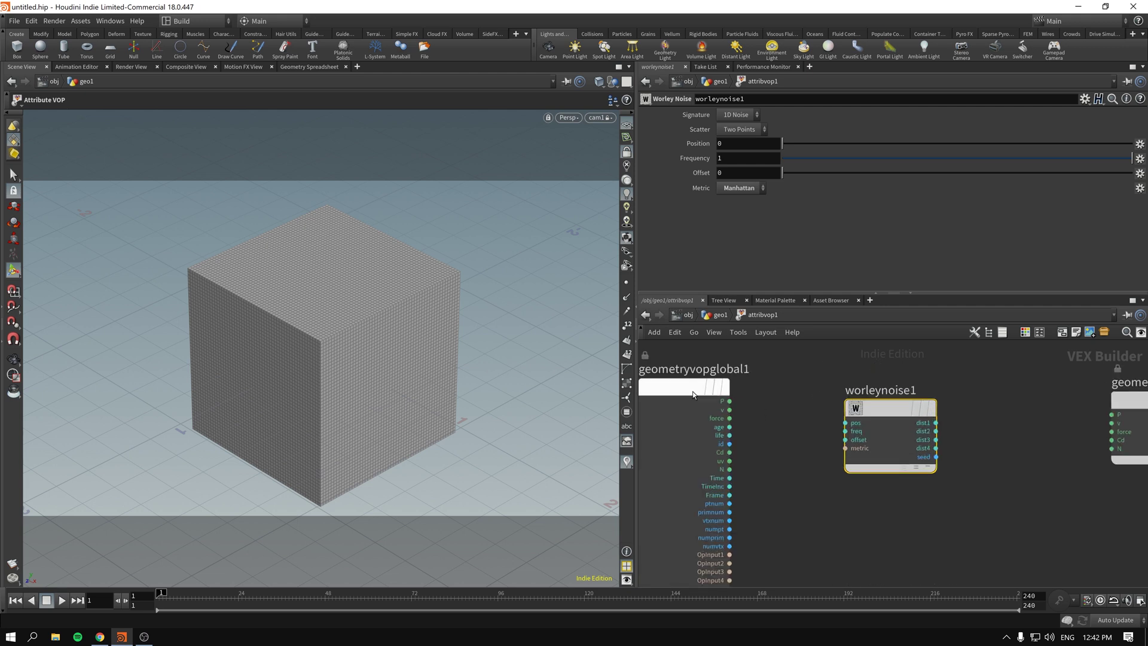
pyautogui.moveTo(693, 391); pyautogui.dragTo(699, 411)
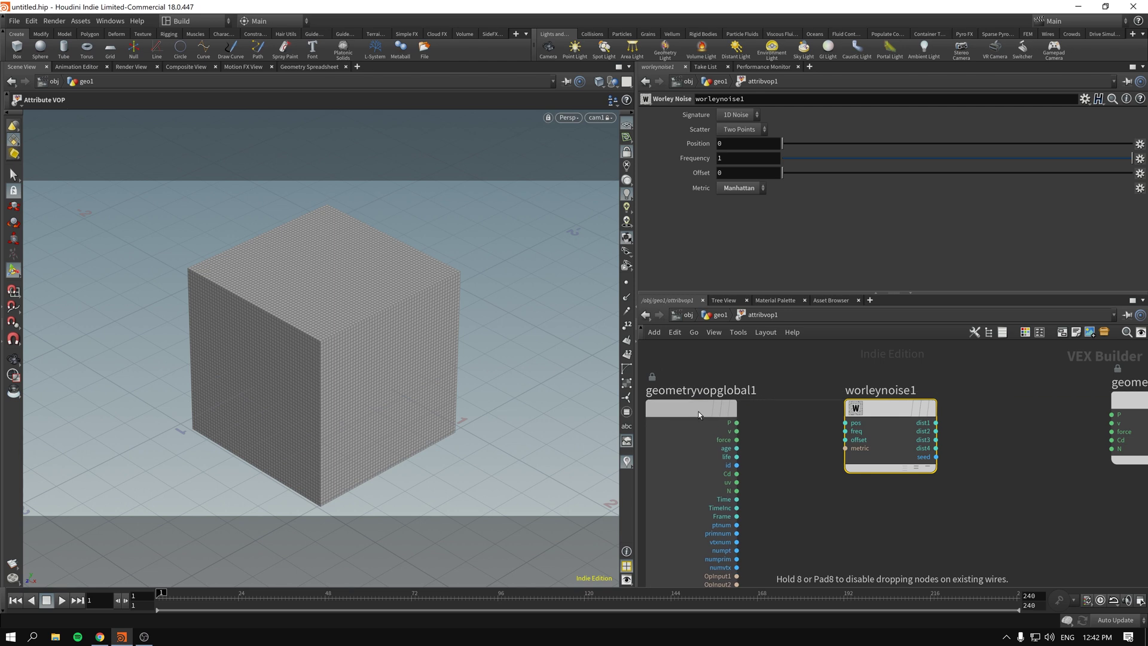
pyautogui.click(736, 423)
pyautogui.click(845, 422)
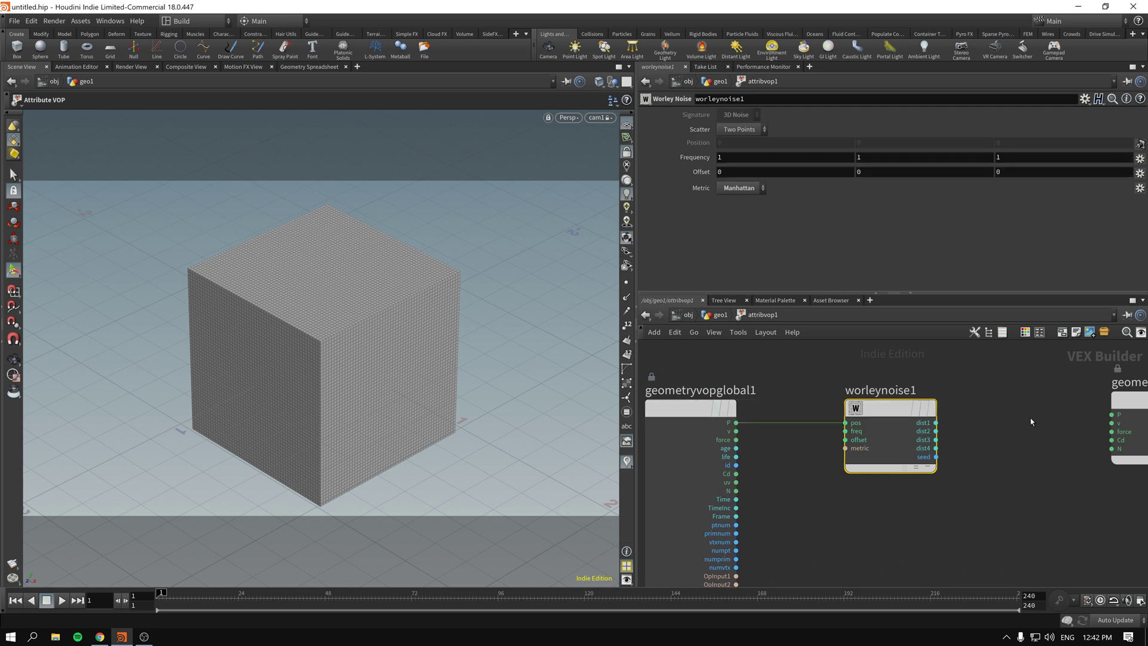
pyautogui.scroll(-2, 974, 399)
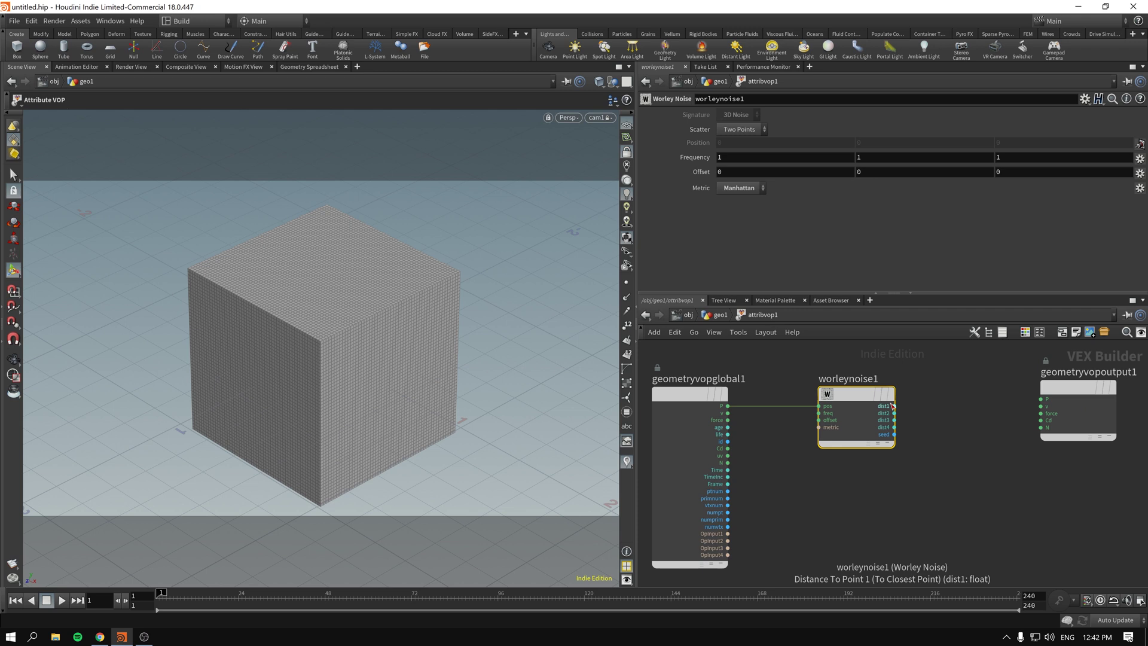
pyautogui.click(895, 407)
pyautogui.click(1040, 421)
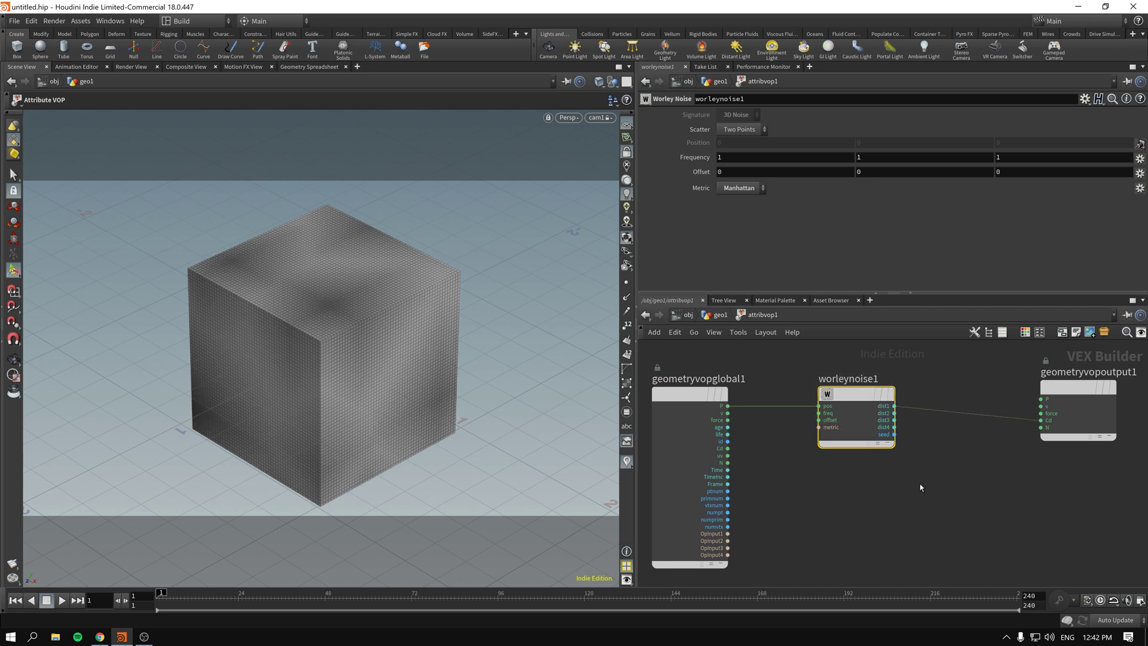
# - Set the noise to Euclidean at frequency 11, then raise box1's axis divisions to 94
pyautogui.click(734, 190)
pyautogui.click(737, 201)
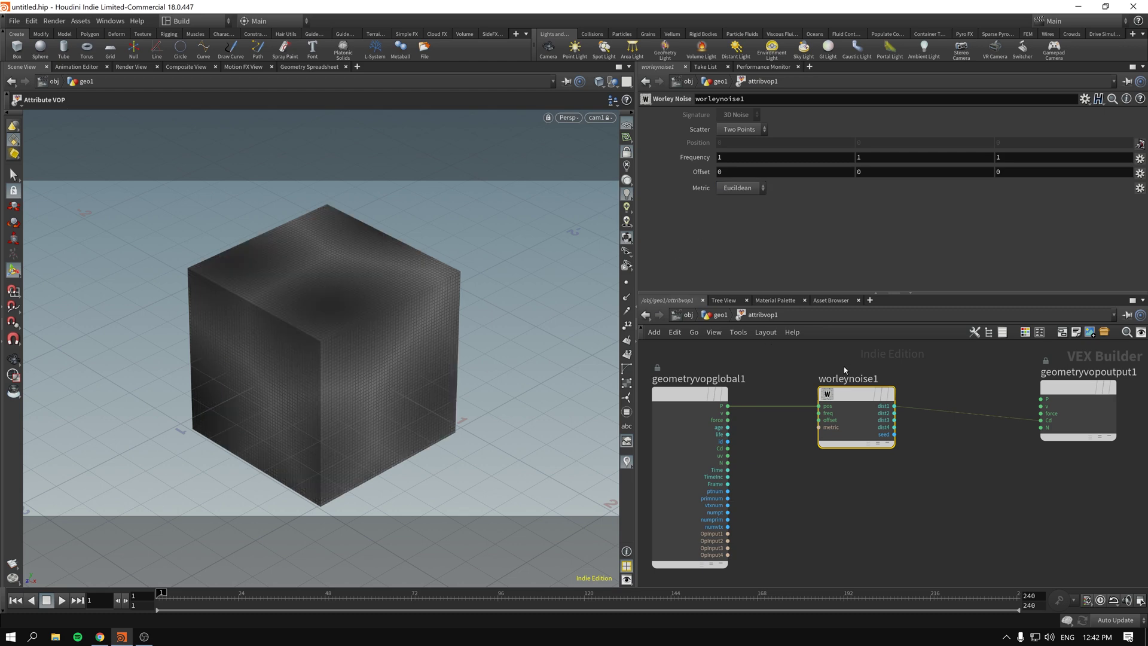
pyautogui.moveTo(684, 157); pyautogui.dragTo(697, 114, button='middle')
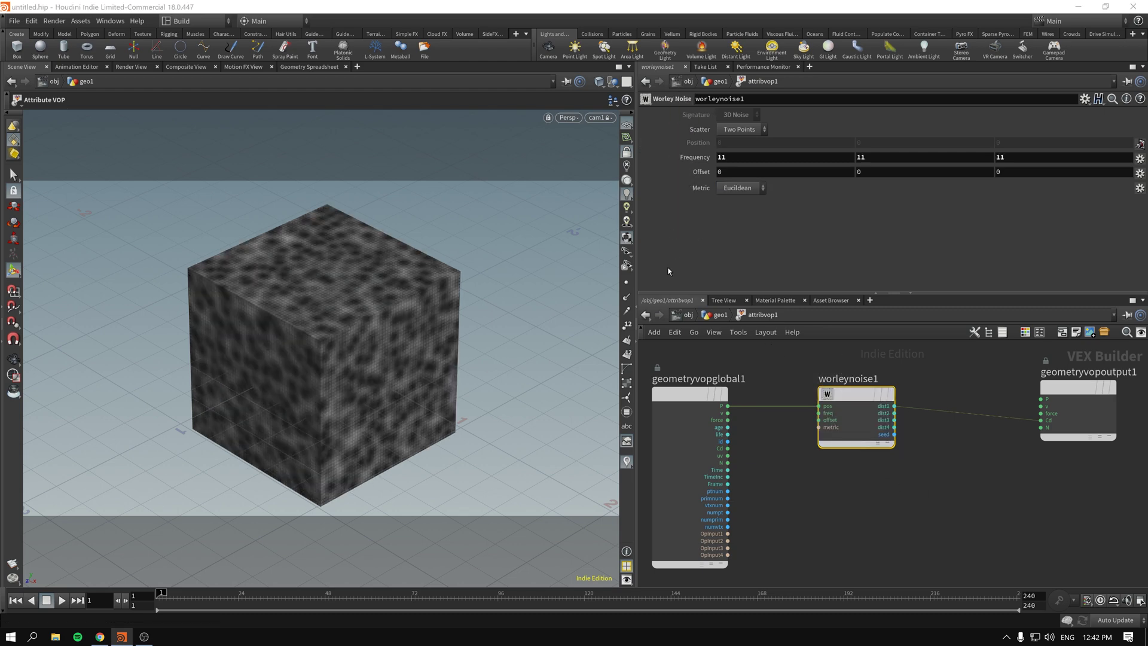
pyautogui.click(719, 316)
pyautogui.click(868, 406)
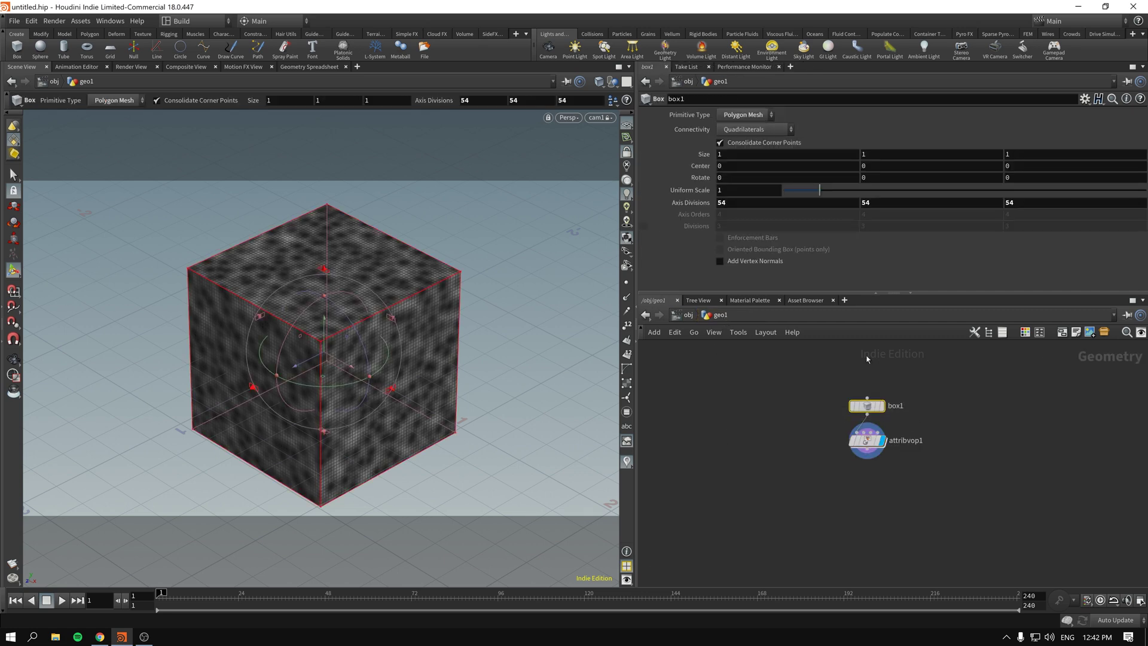
pyautogui.moveTo(682, 202); pyautogui.dragTo(706, 177, button='middle')
# - Back inside attribvop1, switch the noise metric through Manhattan to Chebyshev
pyautogui.click(868, 440)
pyautogui.doubleClick(870, 440)
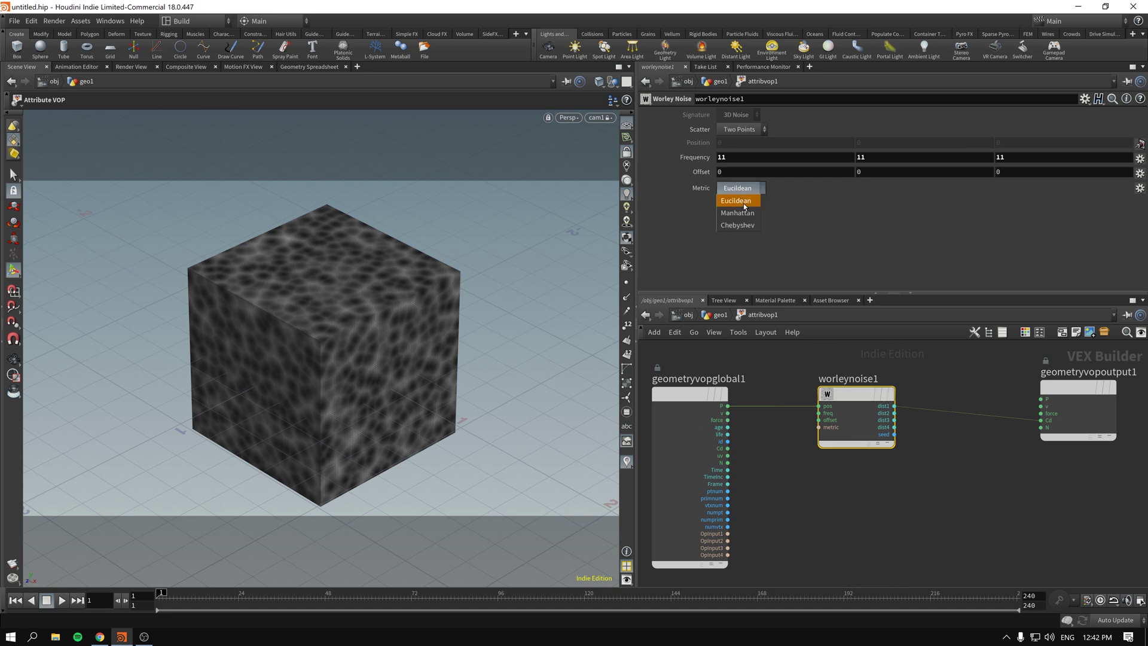
pyautogui.click(742, 213)
pyautogui.click(748, 189)
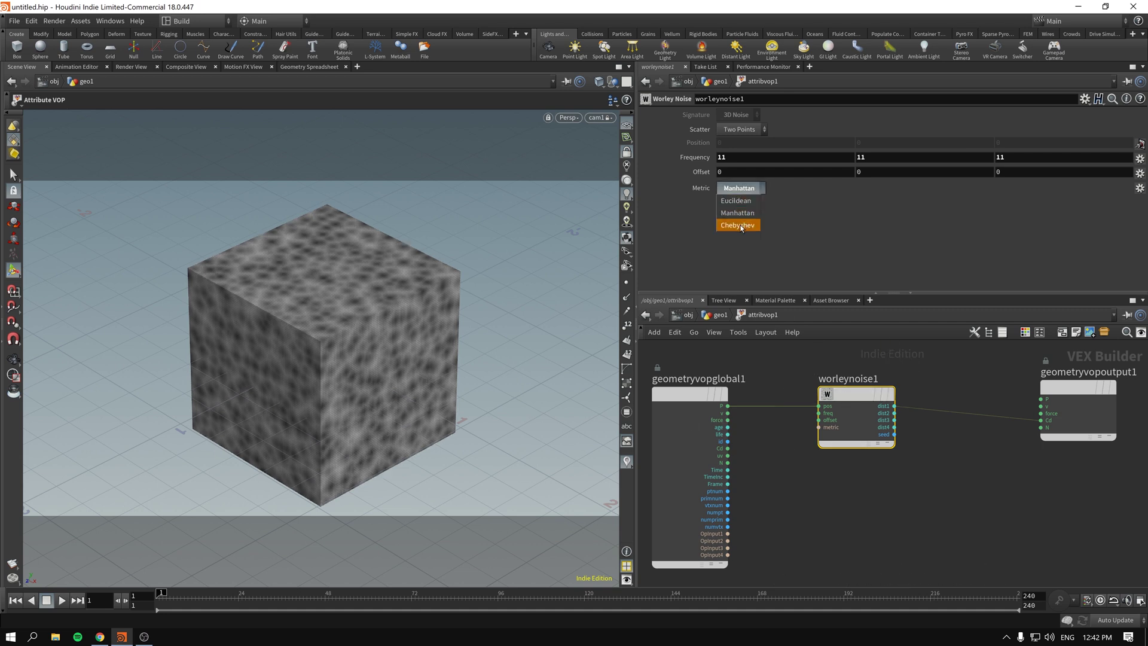
pyautogui.click(740, 226)
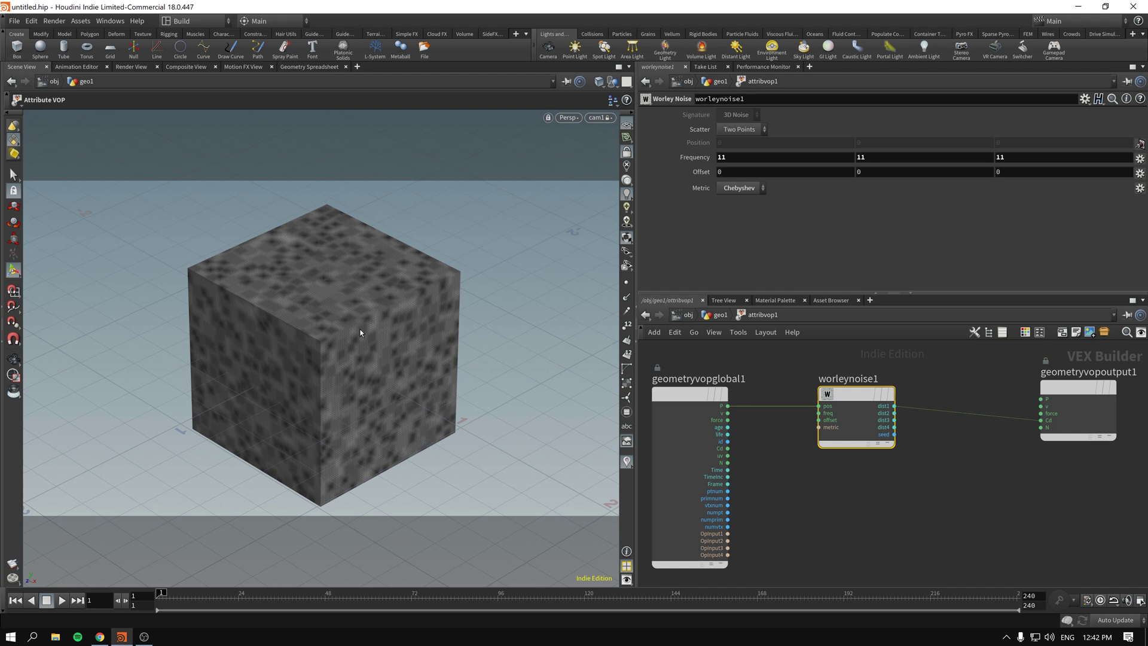
# - Duplicate worleynoise1 as worleynoise2 and rearrange the noise and output nodes
pyautogui.scroll(-2, 848, 495)
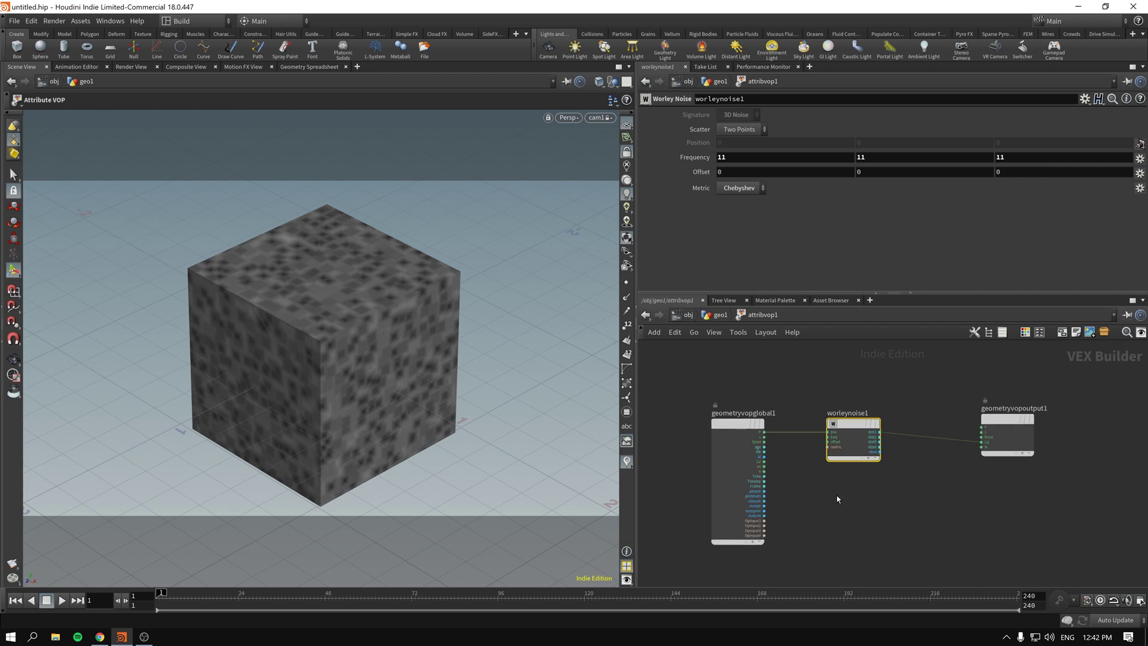
pyautogui.moveTo(857, 424)
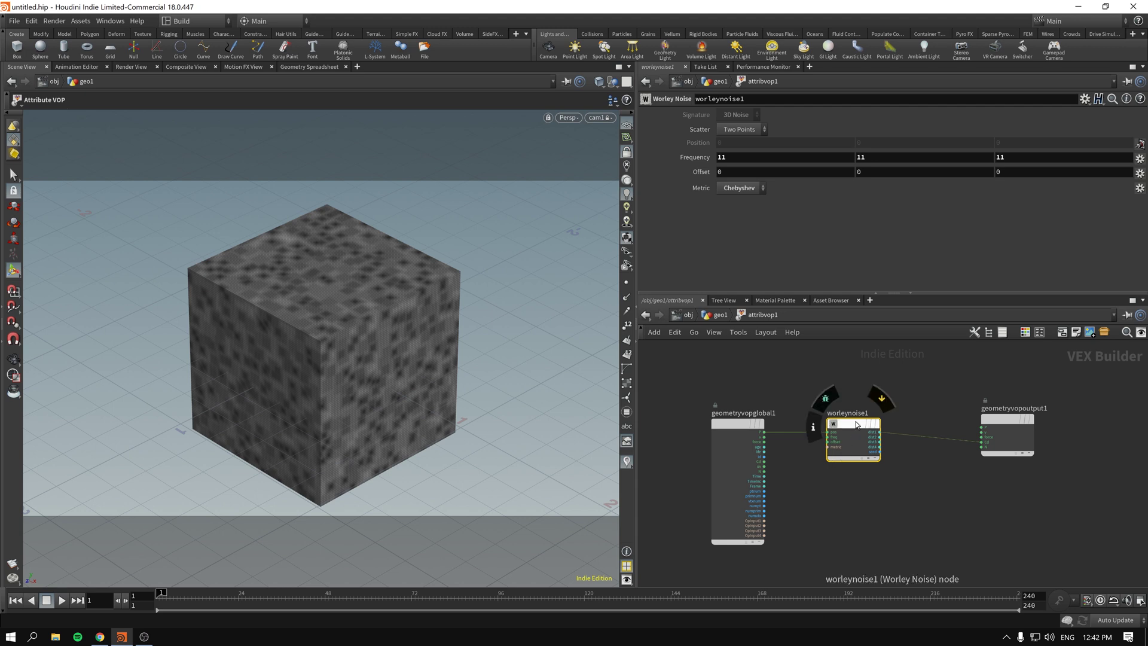
pyautogui.keyDown('alt'); pyautogui.moveTo(857, 423); pyautogui.dragTo(852, 490); pyautogui.keyUp('alt')
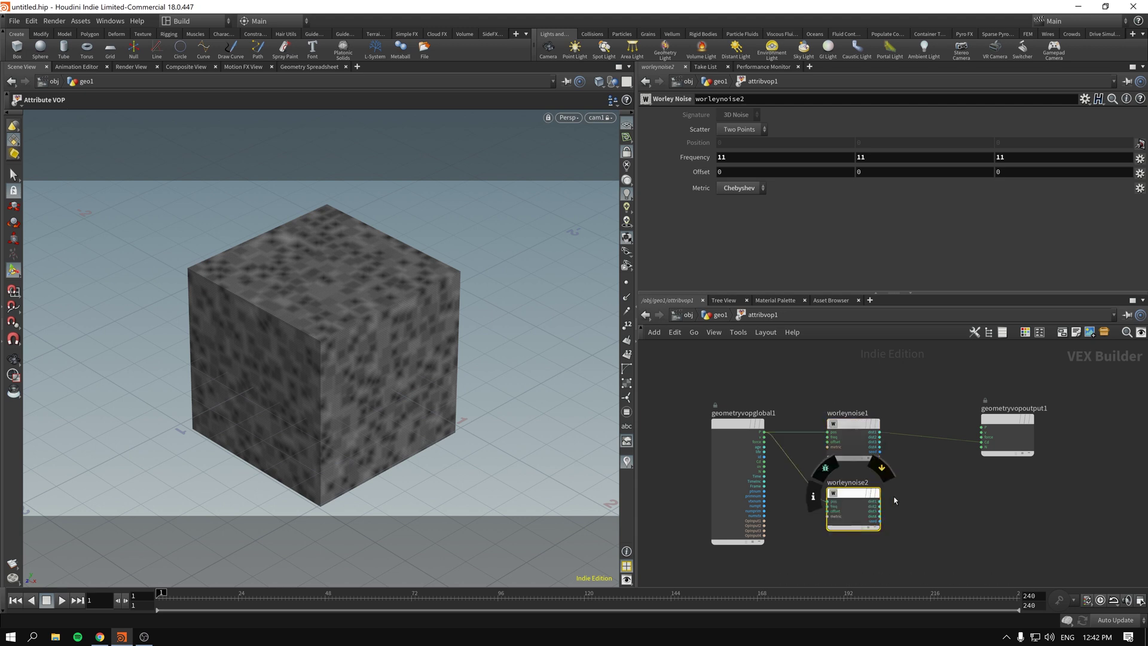
pyautogui.scroll(1, 928, 500)
pyautogui.moveTo(993, 401); pyautogui.dragTo(1057, 398)
pyautogui.moveTo(837, 408); pyautogui.dragTo(906, 399)
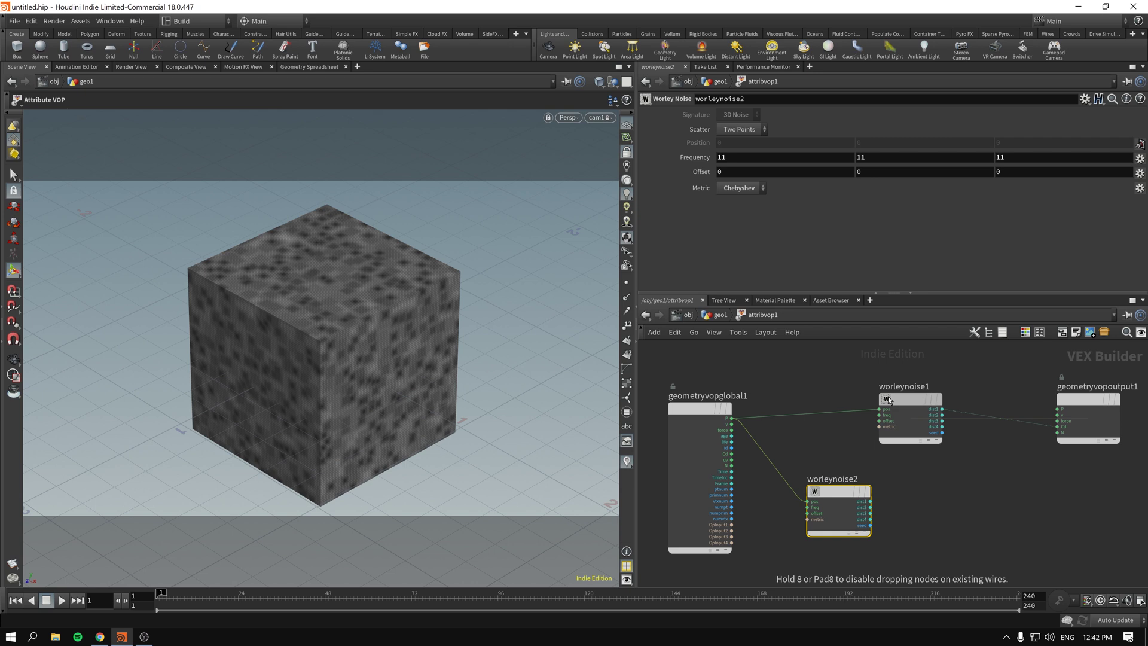
pyautogui.moveTo(833, 493); pyautogui.dragTo(883, 415)
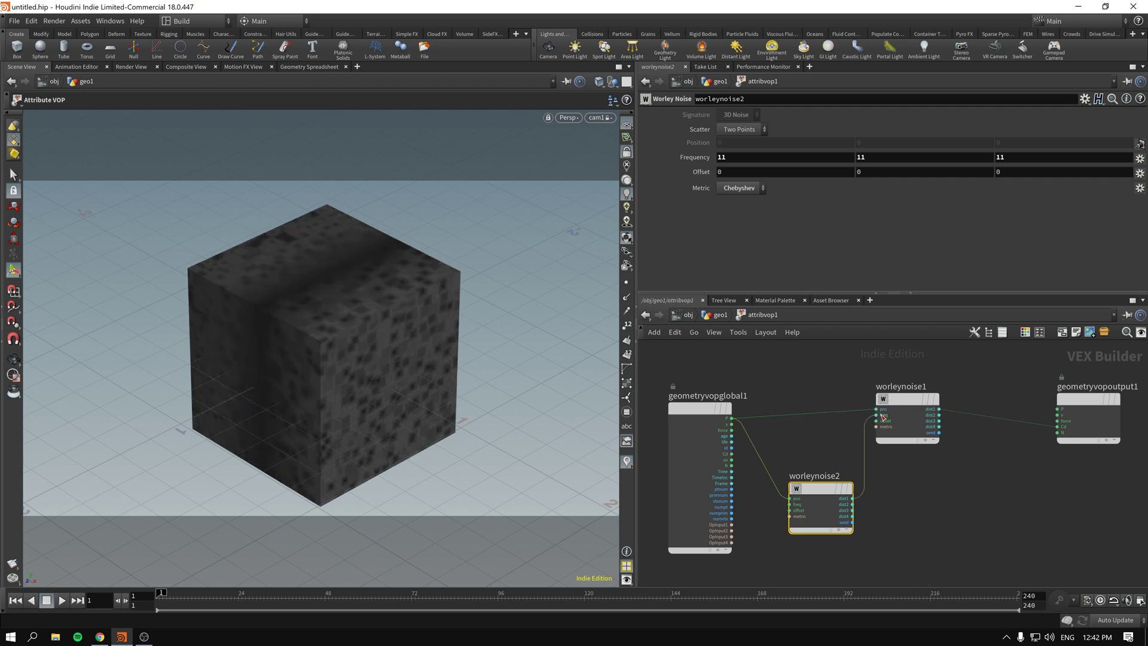
# - Wire worleynoise2's dist1 into worleynoise1's pos, keeping worleynoise2 on Chebyshev metric
pyautogui.click(897, 415)
pyautogui.click(823, 491)
pyautogui.click(757, 189)
pyautogui.click(757, 218)
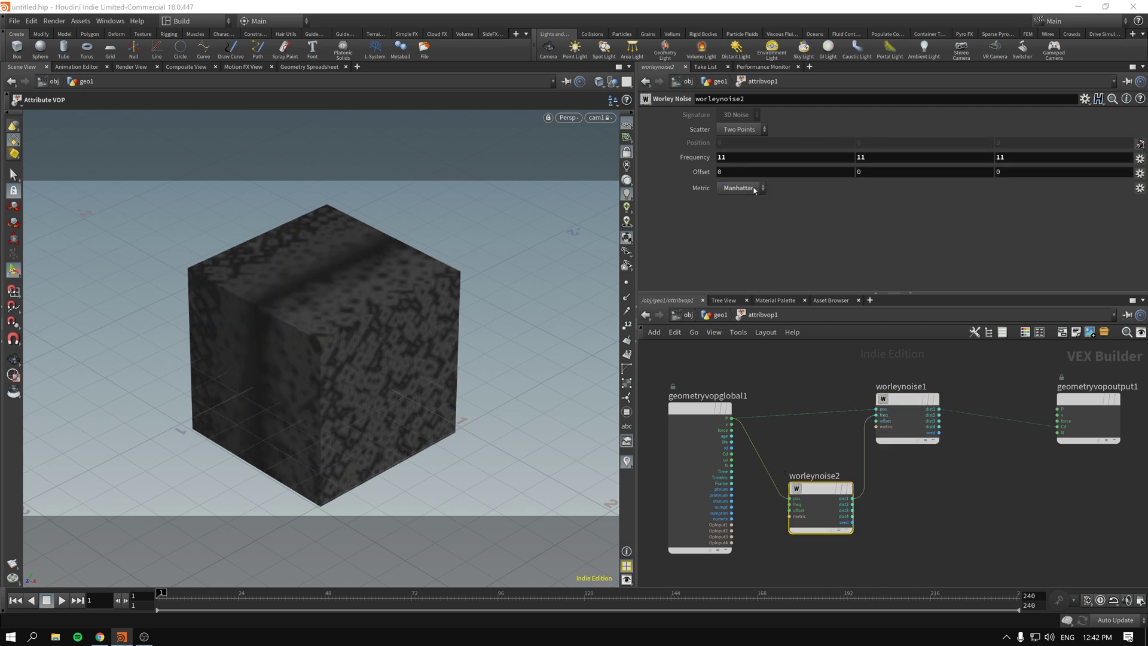
pyautogui.click(755, 189)
pyautogui.click(743, 214)
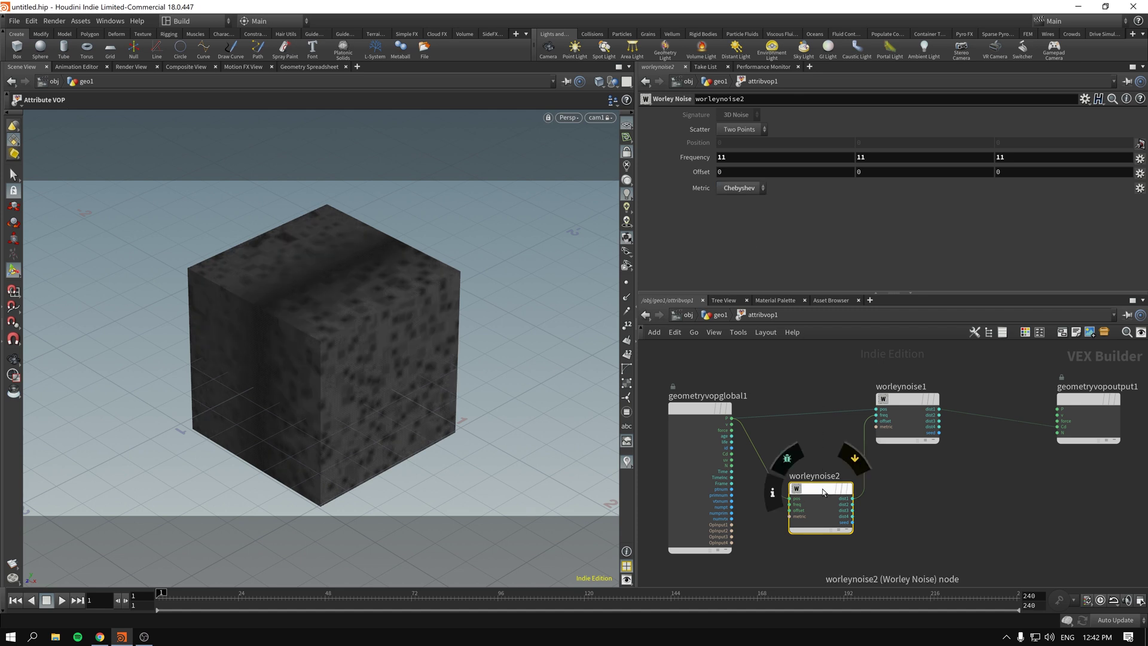
pyautogui.moveTo(852, 498); pyautogui.dragTo(877, 409)
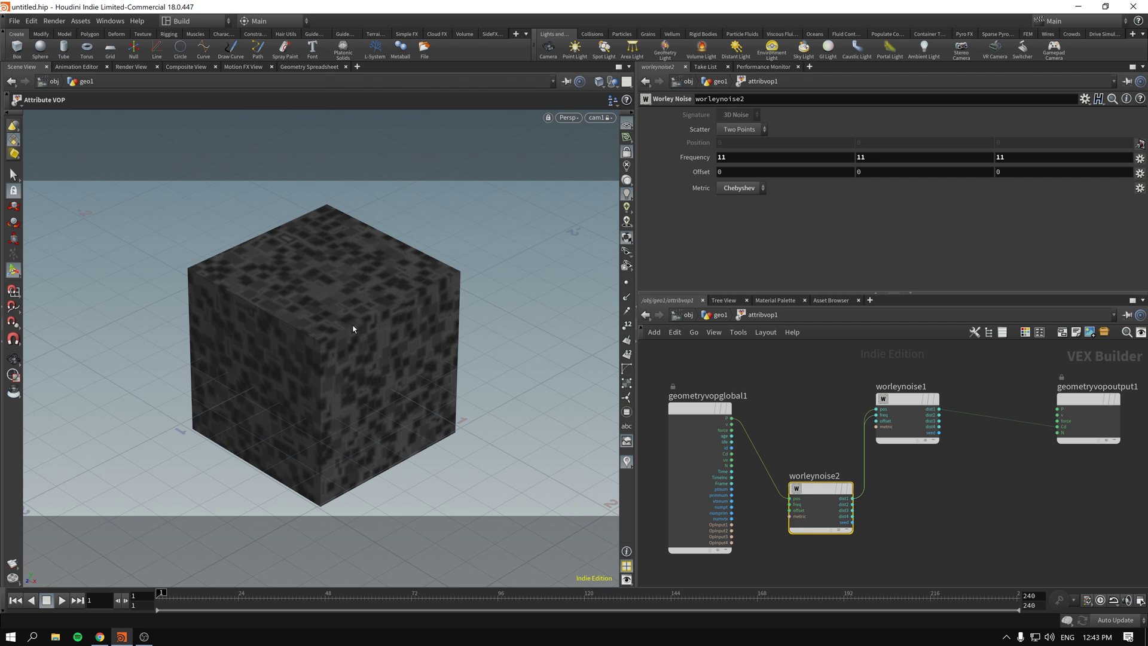
# - Cut the freq wire into worleynoise1 and set its Offset to 0.1162
pyautogui.moveTo(820, 507); pyautogui.dragTo(790, 477)
pyautogui.moveTo(907, 419)
pyautogui.mouseDown()
pyautogui.moveTo(985, 436)
pyautogui.moveTo(940, 417)
pyautogui.moveTo(945, 408)
pyautogui.mouseUp()
pyautogui.scroll(4, 936, 475)
pyautogui.press('y')
pyautogui.moveTo(716, 446); pyautogui.dragTo(794, 420)
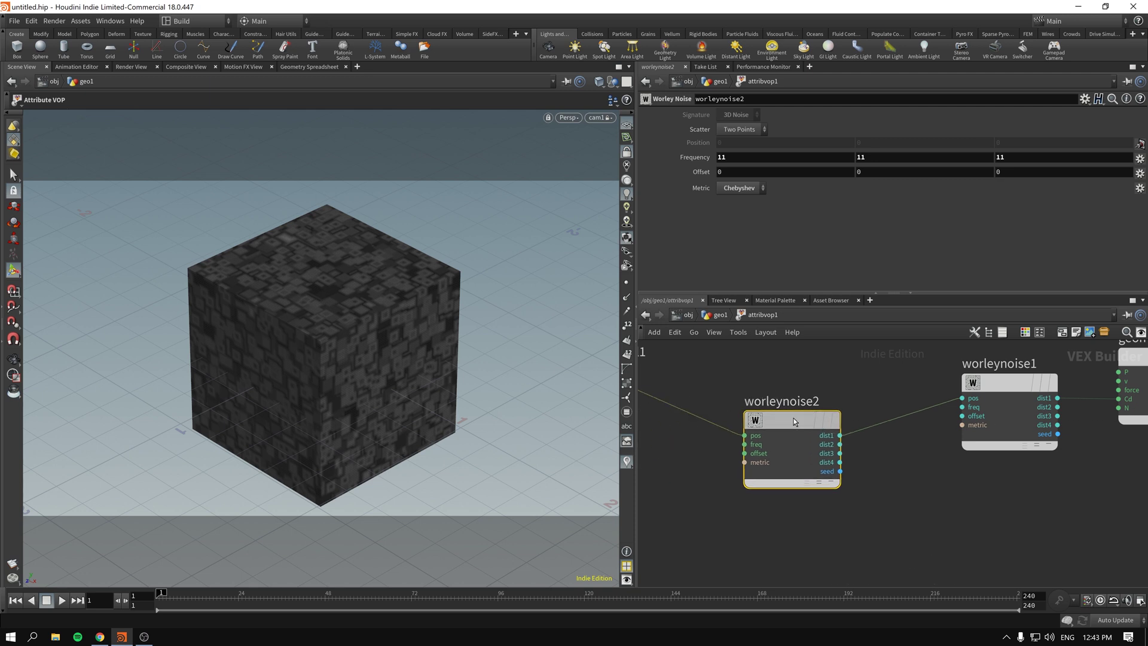
pyautogui.click(1010, 378)
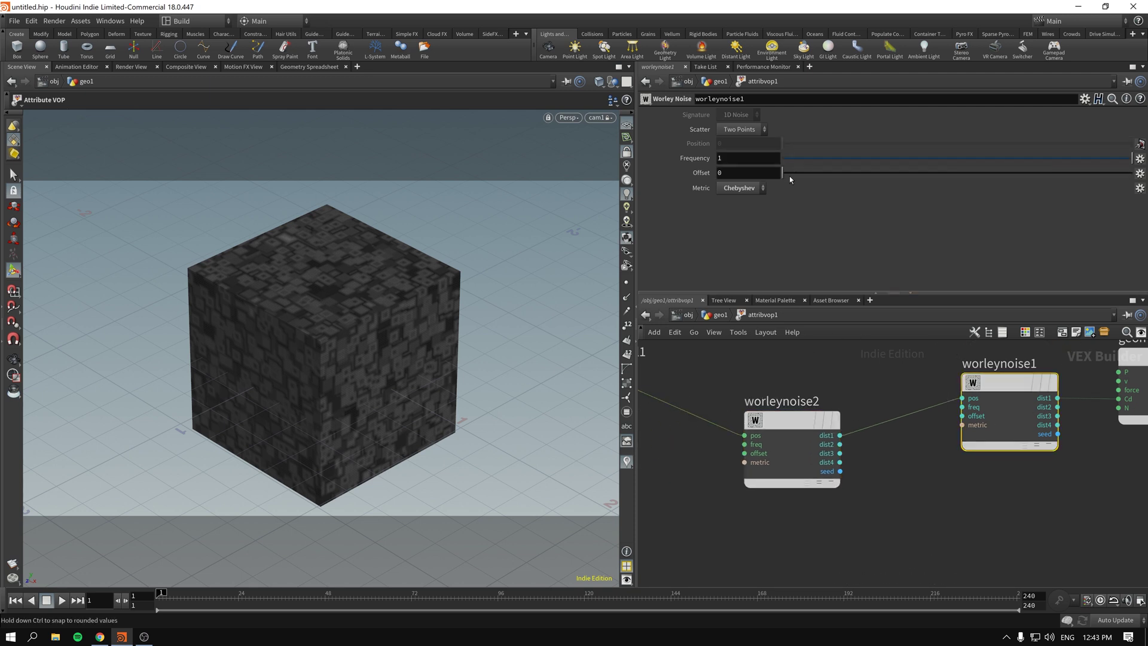
pyautogui.moveTo(784, 173); pyautogui.dragTo(823, 174)
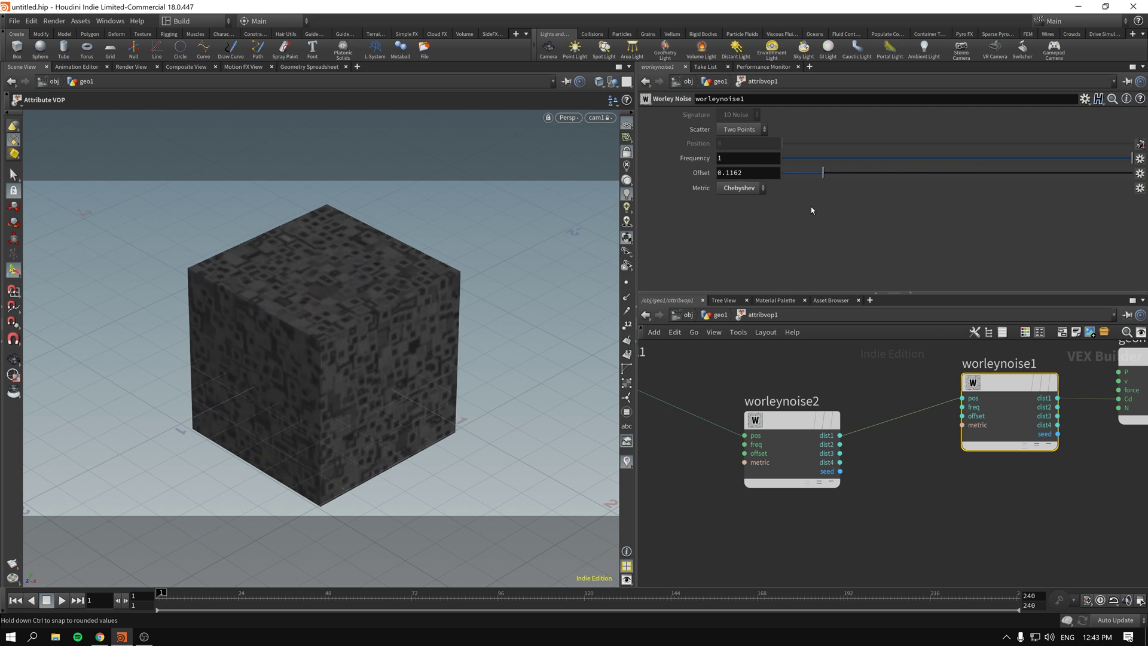
# - Line up worleynoise2, worleynoise1 and the output node in a tidy row
pyautogui.press('h')
pyautogui.moveTo(802, 423); pyautogui.dragTo(795, 393)
pyautogui.moveTo(973, 400); pyautogui.dragTo(930, 392)
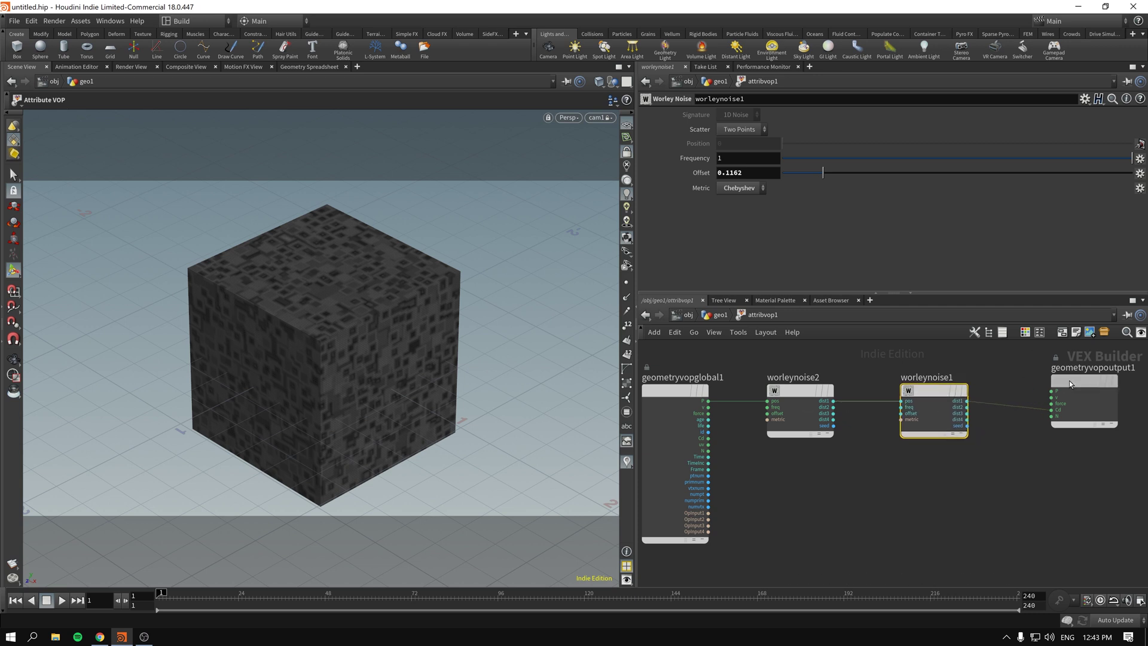
pyautogui.moveTo(1071, 384); pyautogui.dragTo(1077, 393)
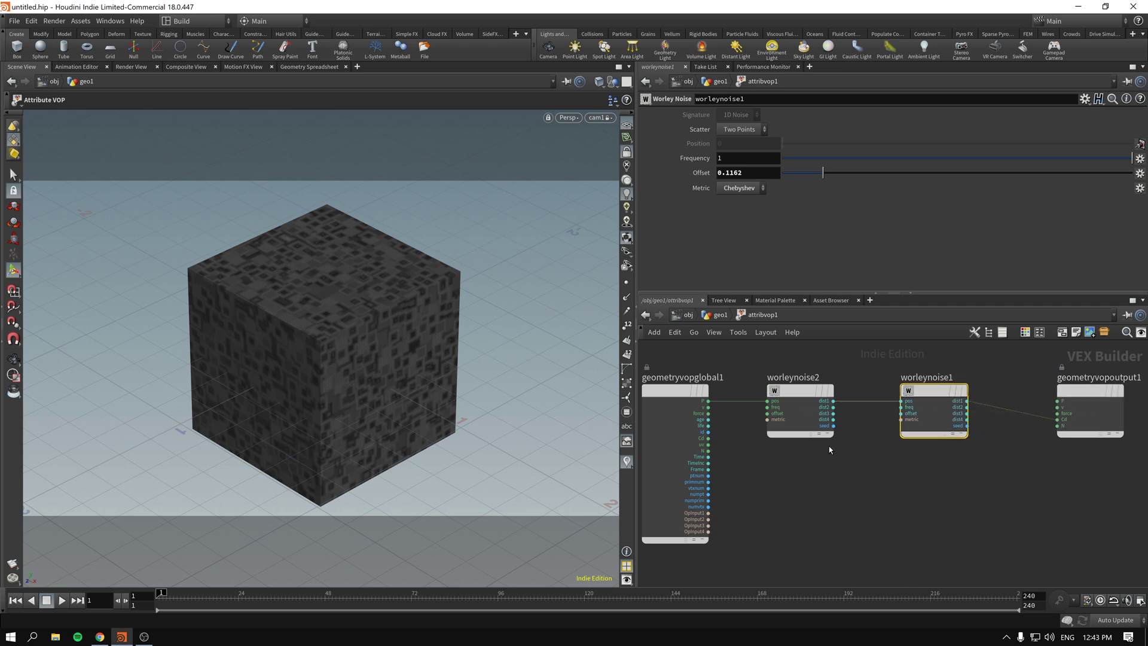
# - Back in geo1, add a Group Create node below attribvop1
pyautogui.click(714, 316)
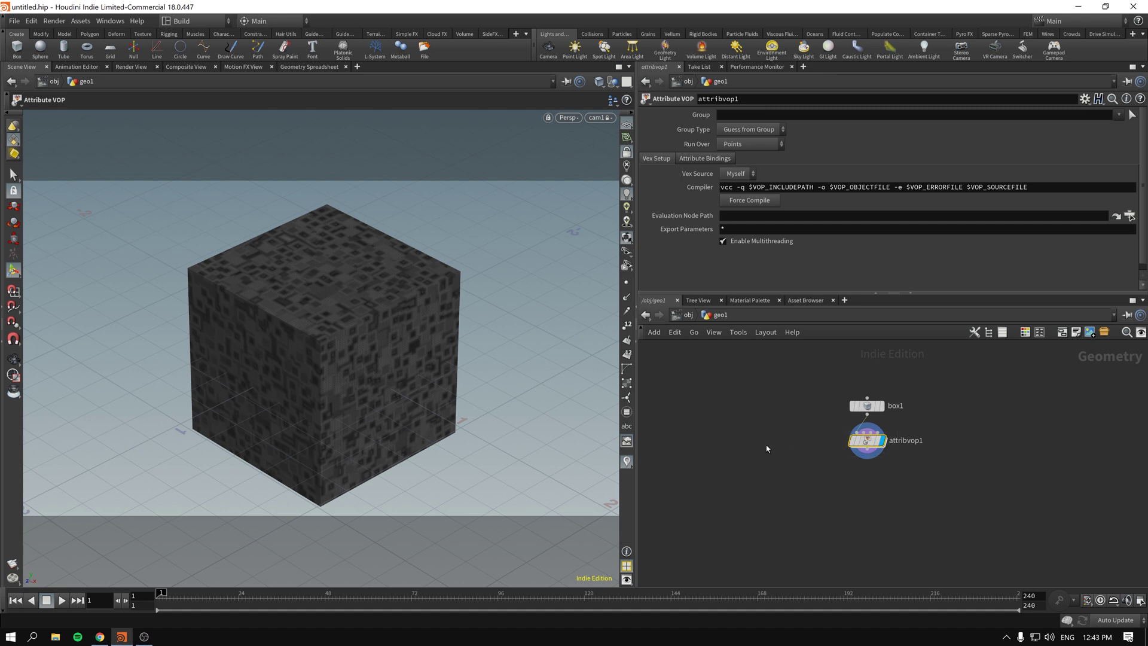
pyautogui.press('Tab')
pyautogui.write('group')
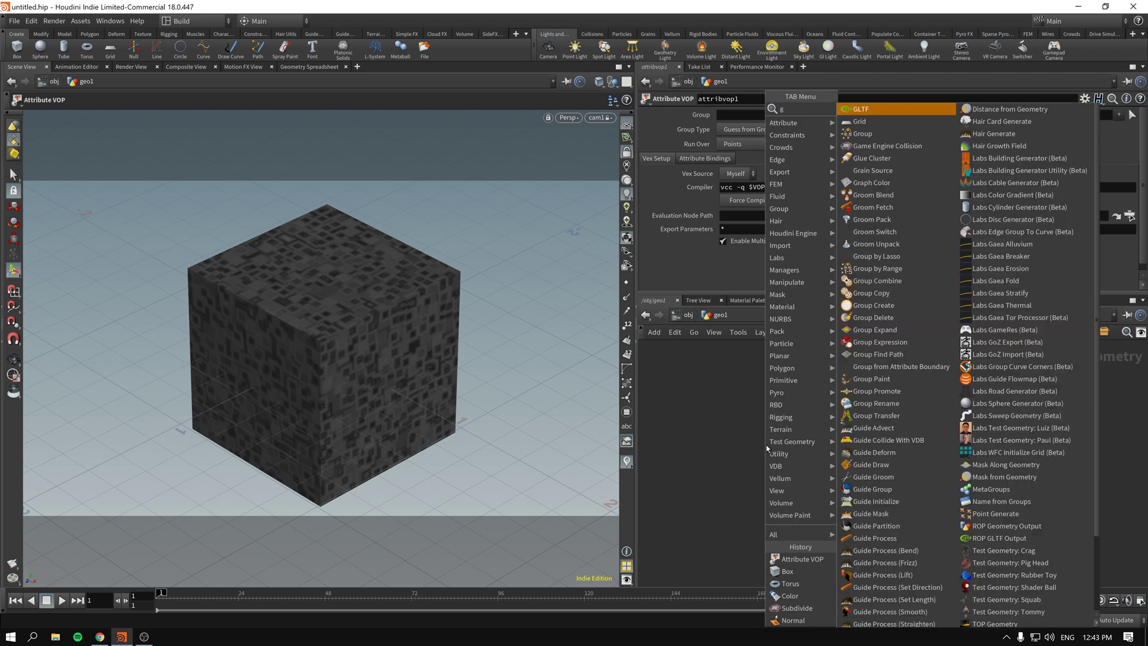
pyautogui.press('Return')
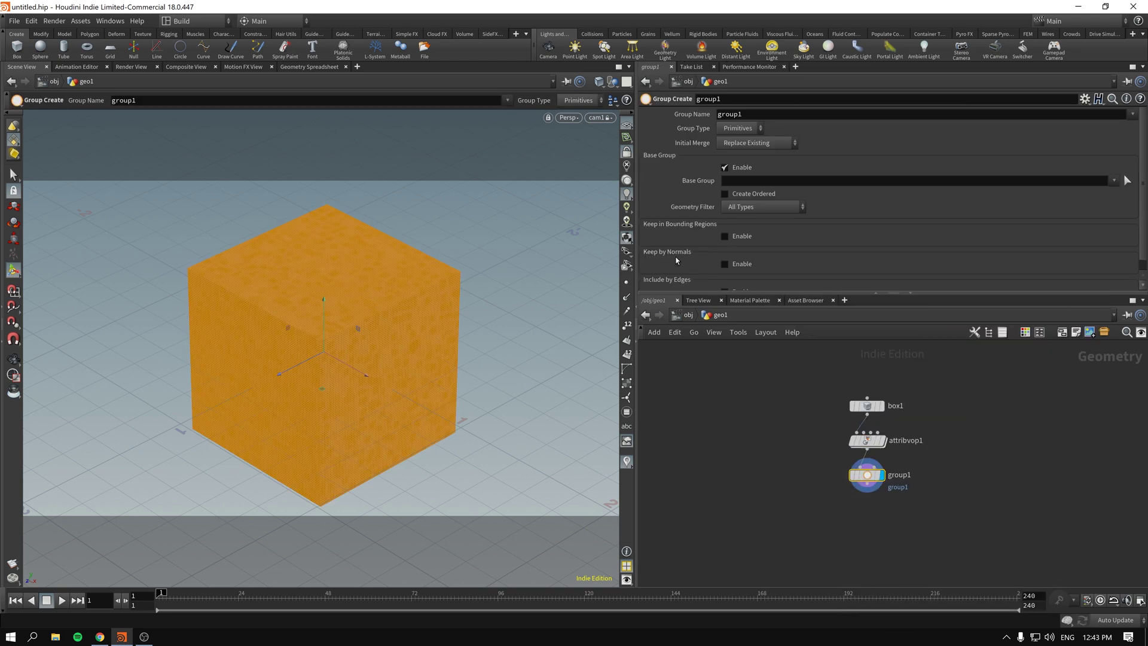
pyautogui.scroll(-1, 695, 246)
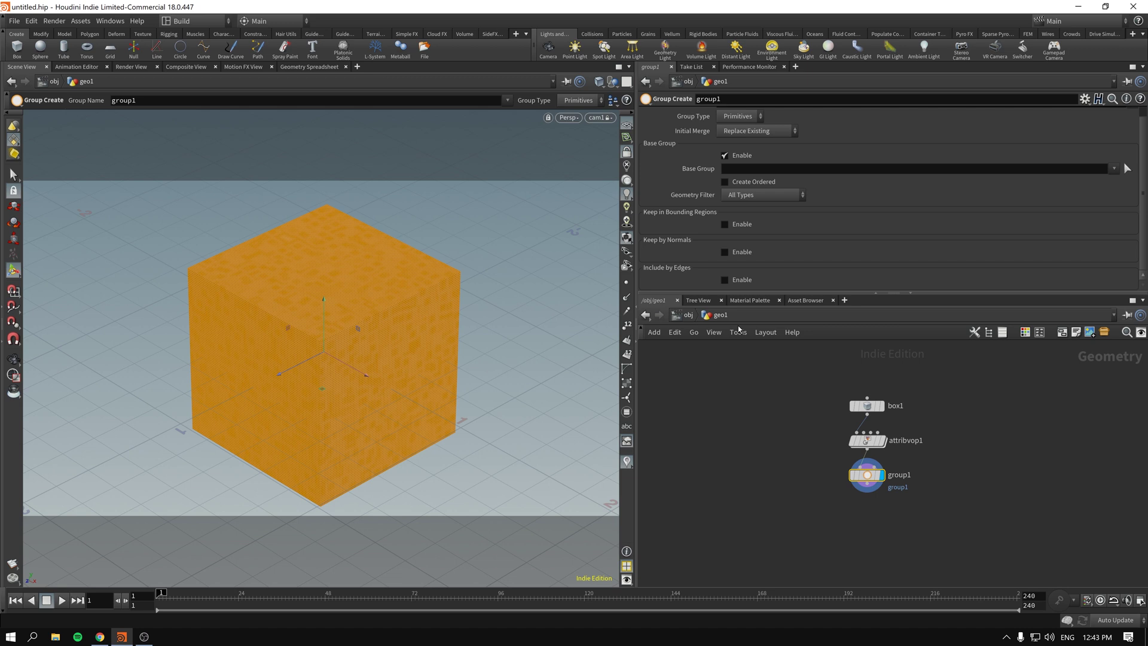
# - Test Keep by Normals with direction 0 1 0 and a narrow spread angle, then disable it
pyautogui.click(729, 252)
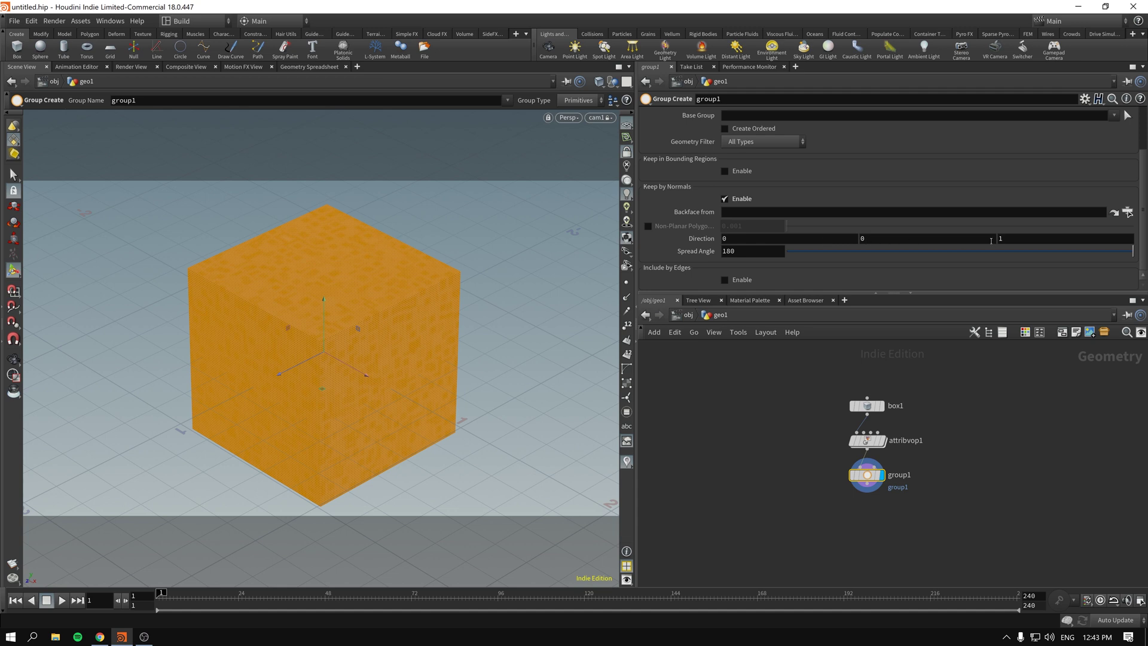
pyautogui.click(960, 237)
pyautogui.write('1')
pyautogui.press('Tab')
pyautogui.write('0')
pyautogui.press('Return')
pyautogui.moveTo(1039, 254); pyautogui.dragTo(902, 256)
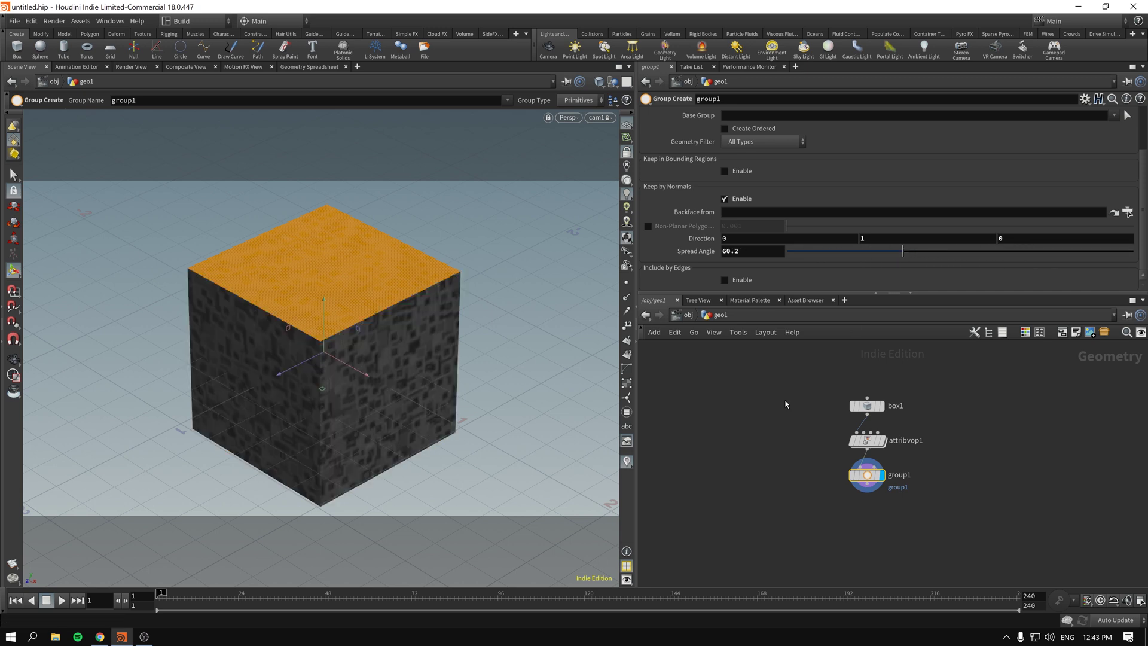
pyautogui.click(630, 343)
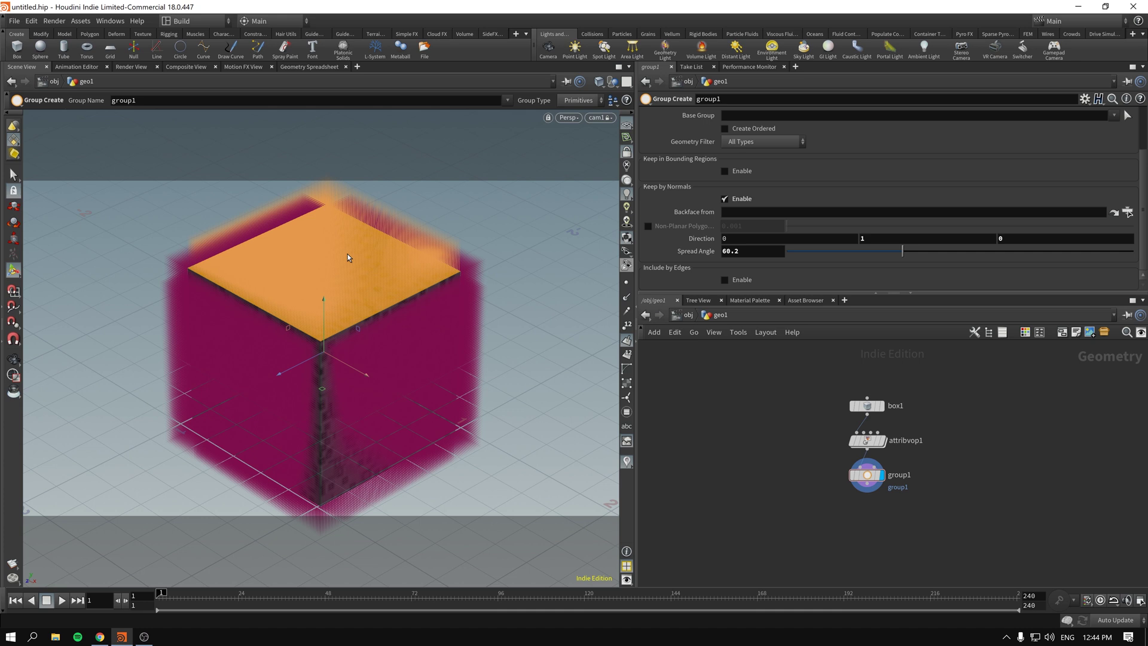
pyautogui.click(729, 200)
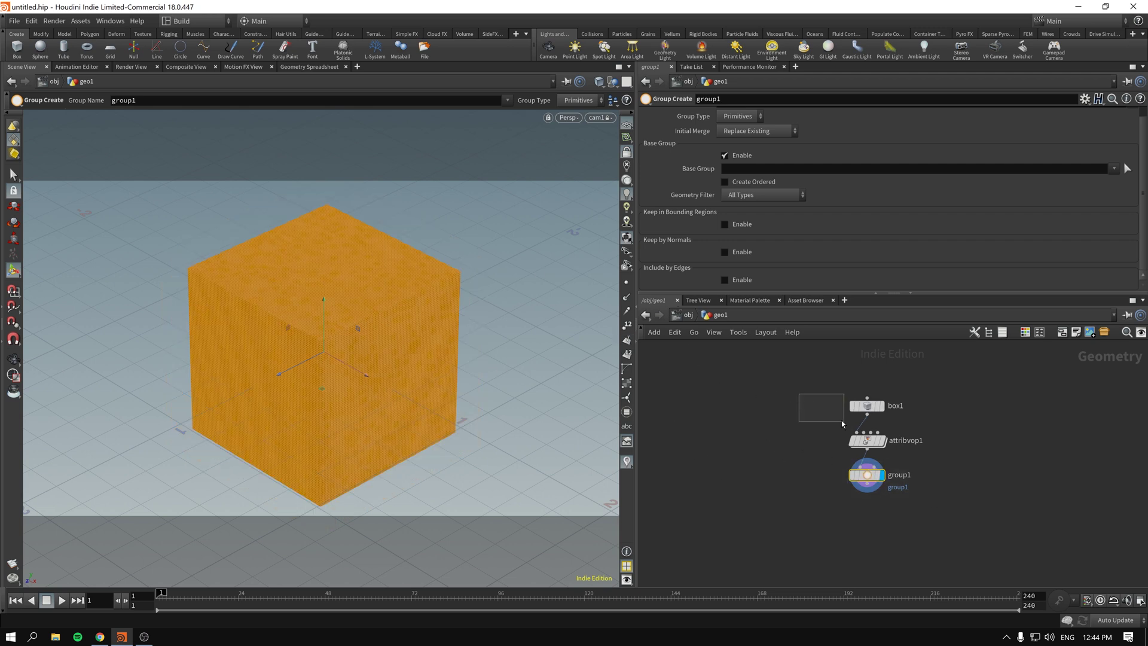
# - Display attribvop1 and set its Group Type and Run Over to Primitives
pyautogui.click(866, 440)
pyautogui.click(883, 441)
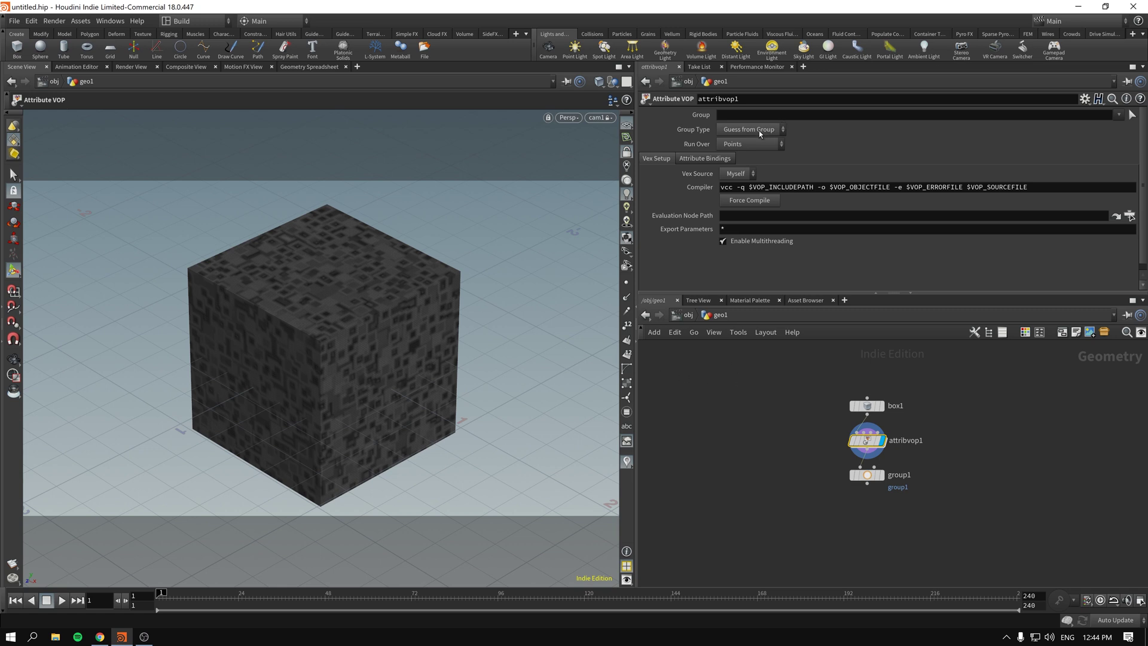
pyautogui.click(739, 130)
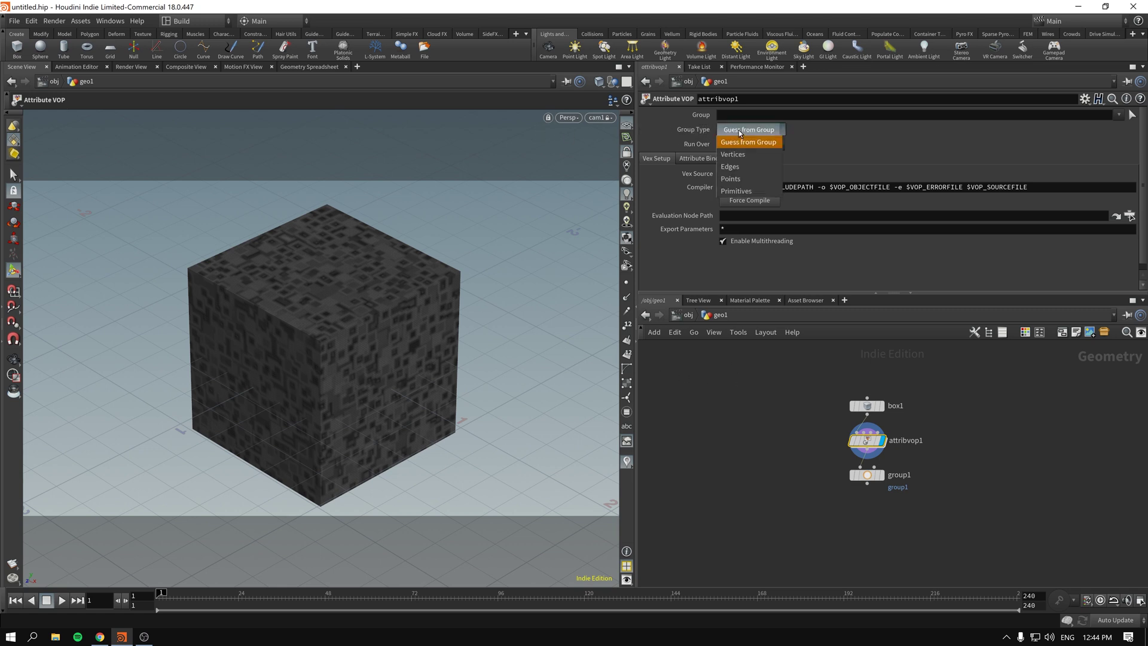
pyautogui.click(749, 190)
pyautogui.click(748, 144)
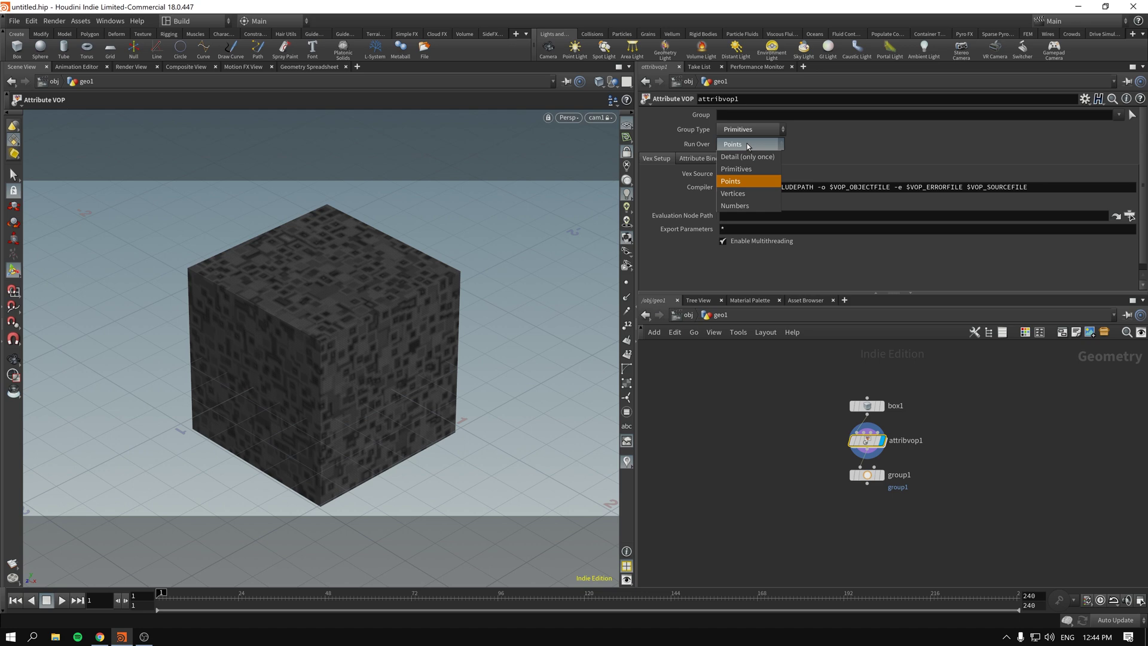
pyautogui.click(743, 173)
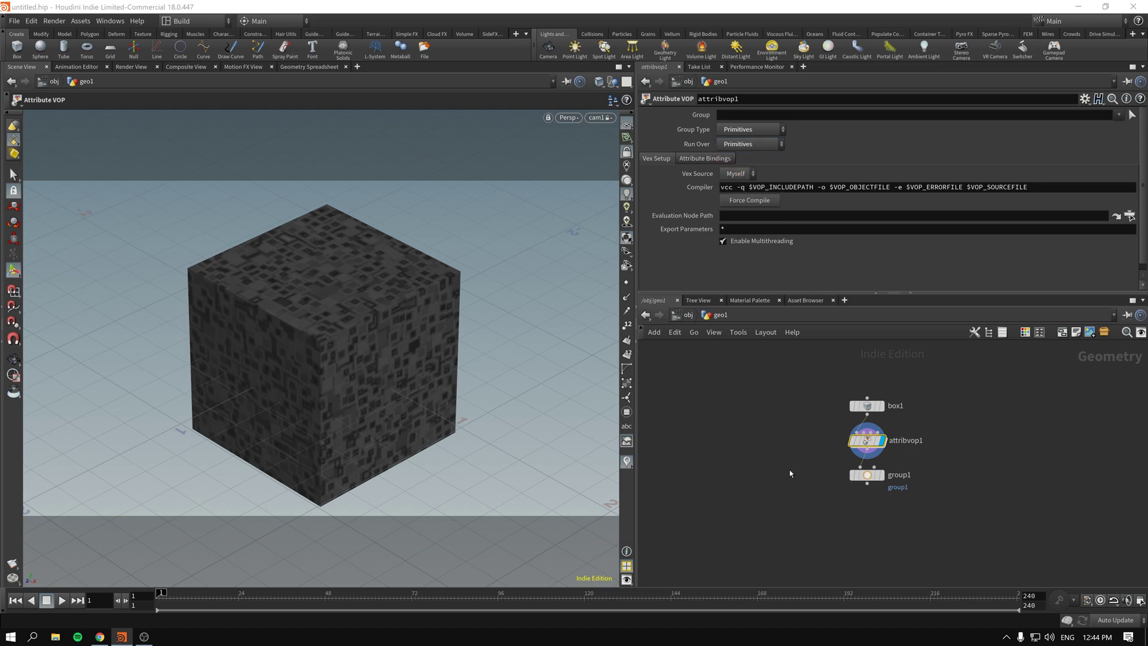
# - Display group1's result, keeping its Group Type as Primitives
pyautogui.click(867, 475)
pyautogui.click(883, 476)
pyautogui.moveTo(788, 510); pyautogui.dragTo(906, 476)
pyautogui.scroll(1, 722, 131)
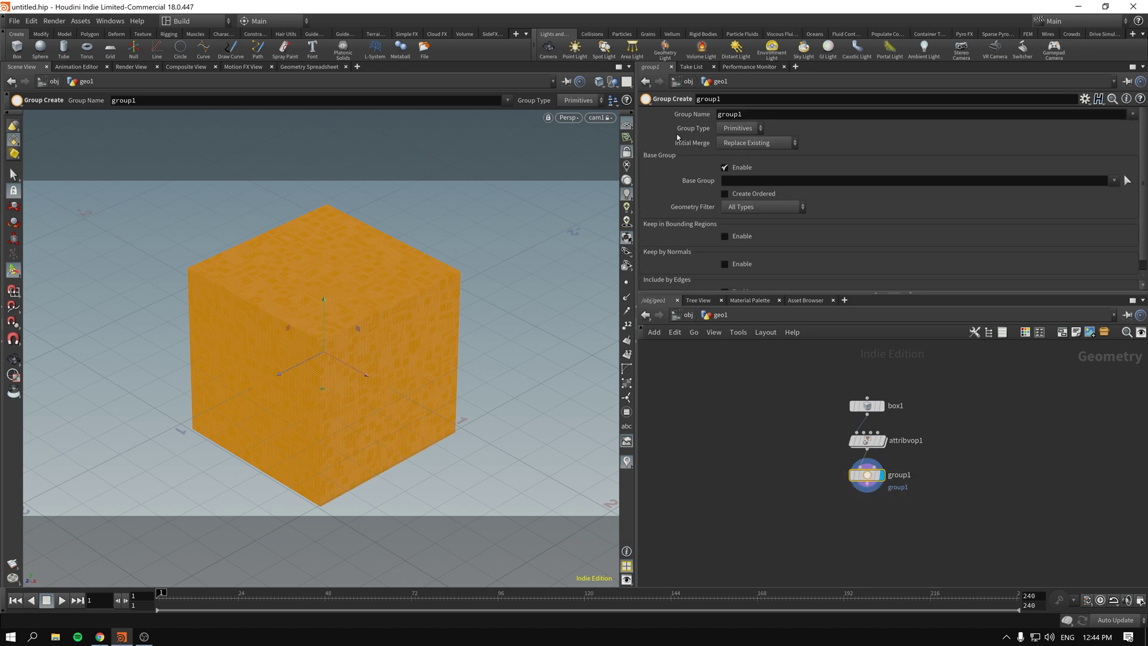
pyautogui.click(751, 132)
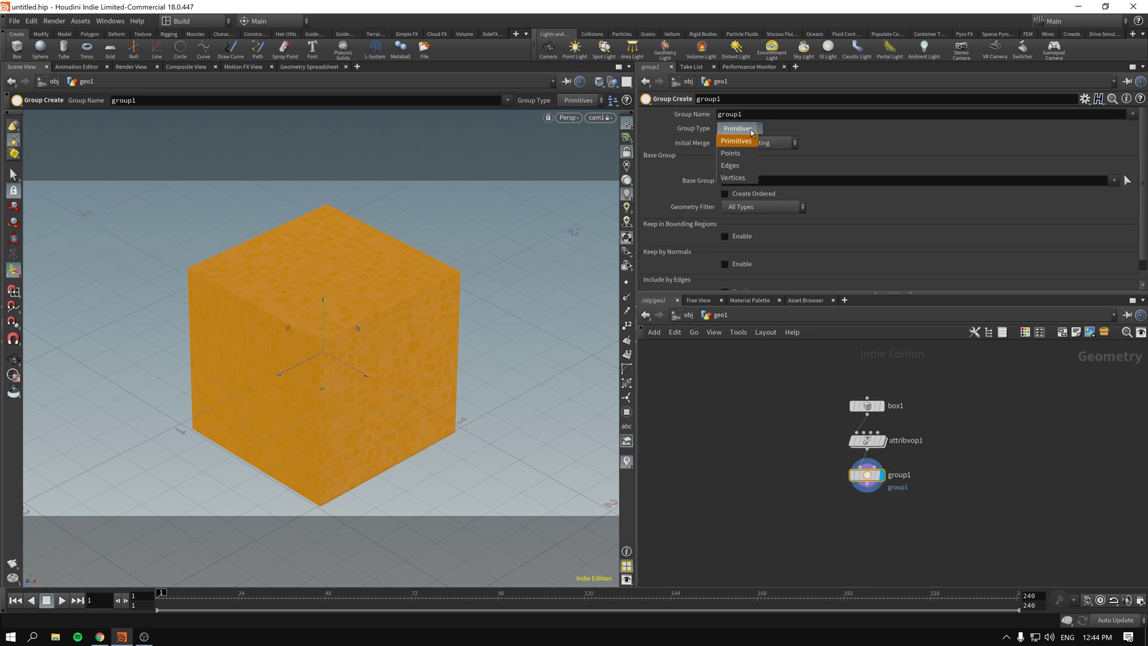
pyautogui.click(751, 131)
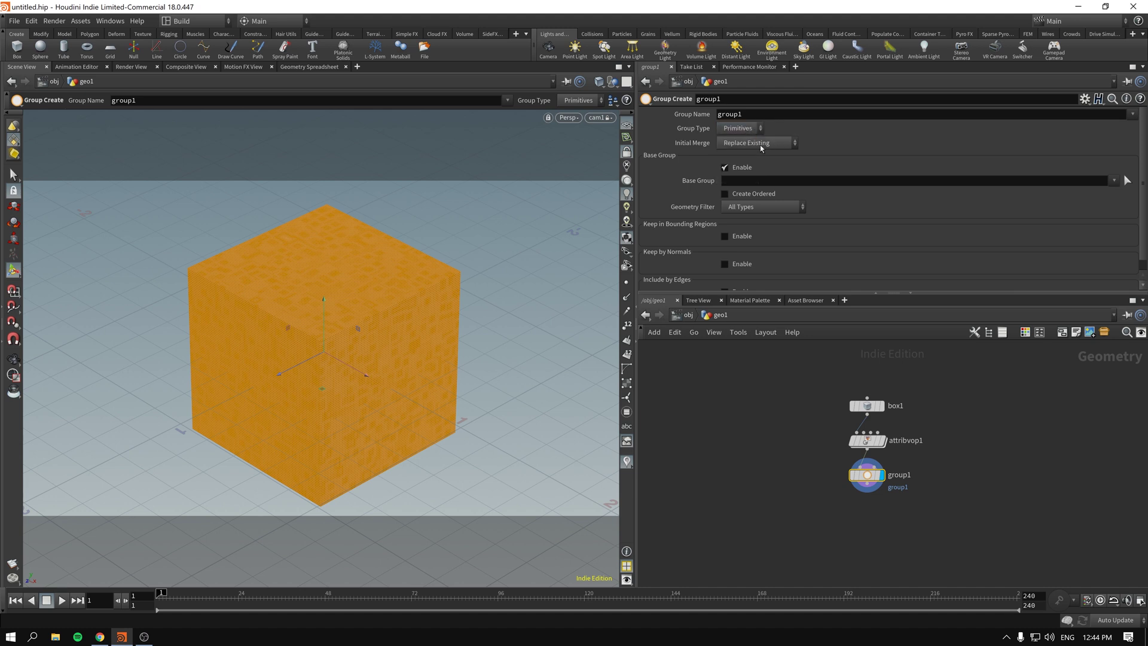
pyautogui.click(762, 180)
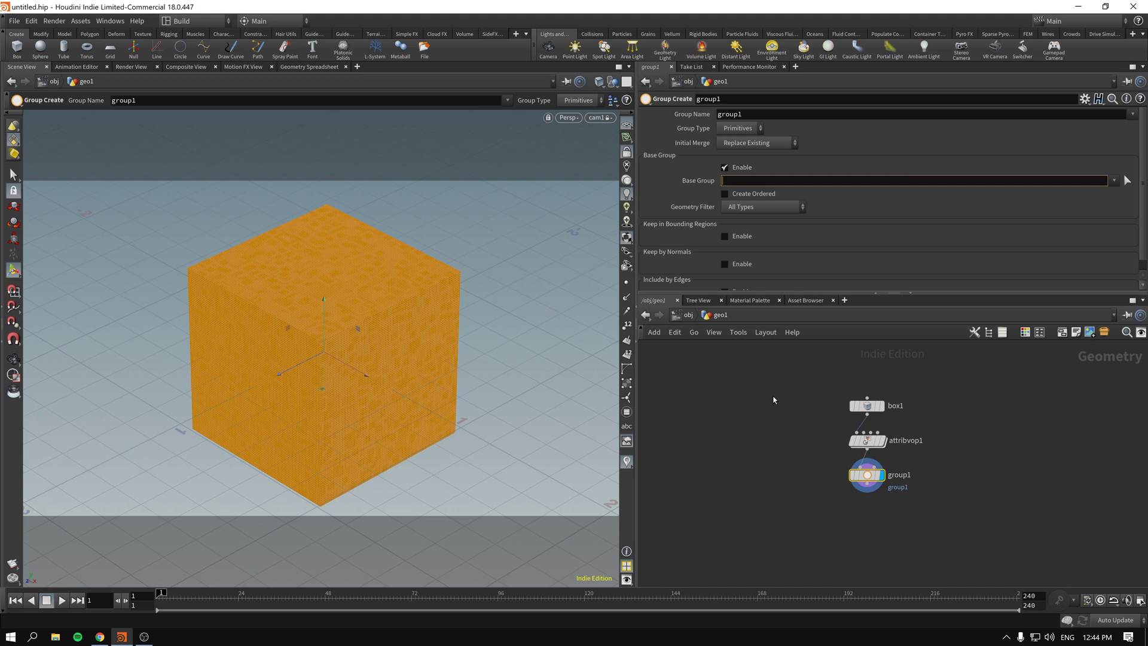
pyautogui.write('@Cd')
pyautogui.write('>0.15')
pyautogui.press('Return')
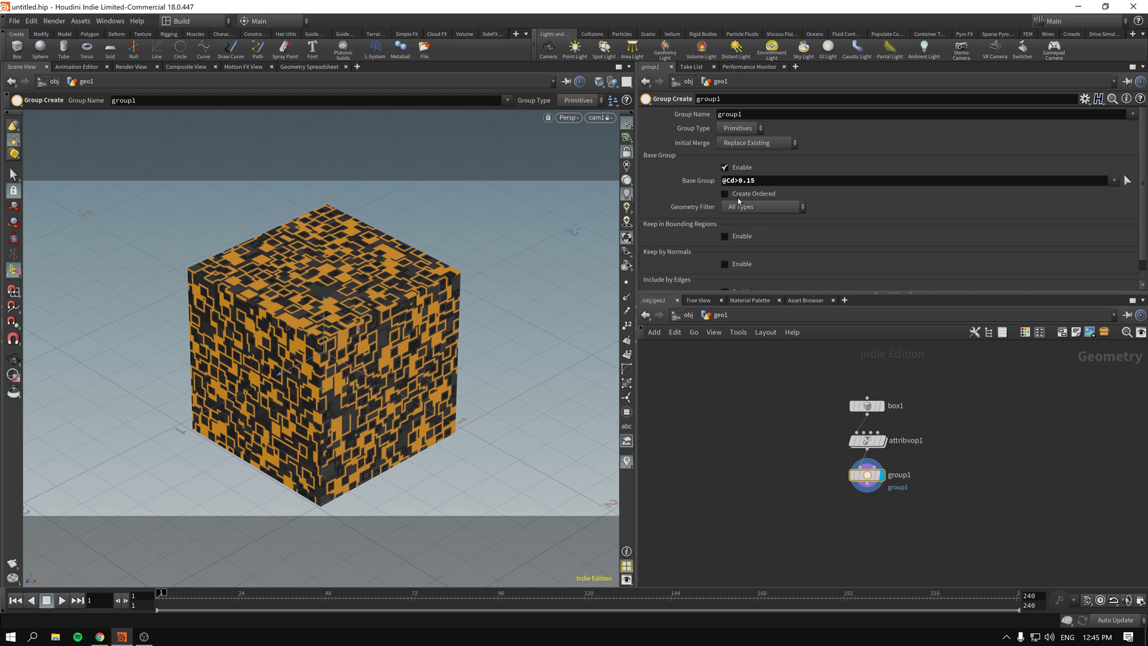
pyautogui.click(871, 442)
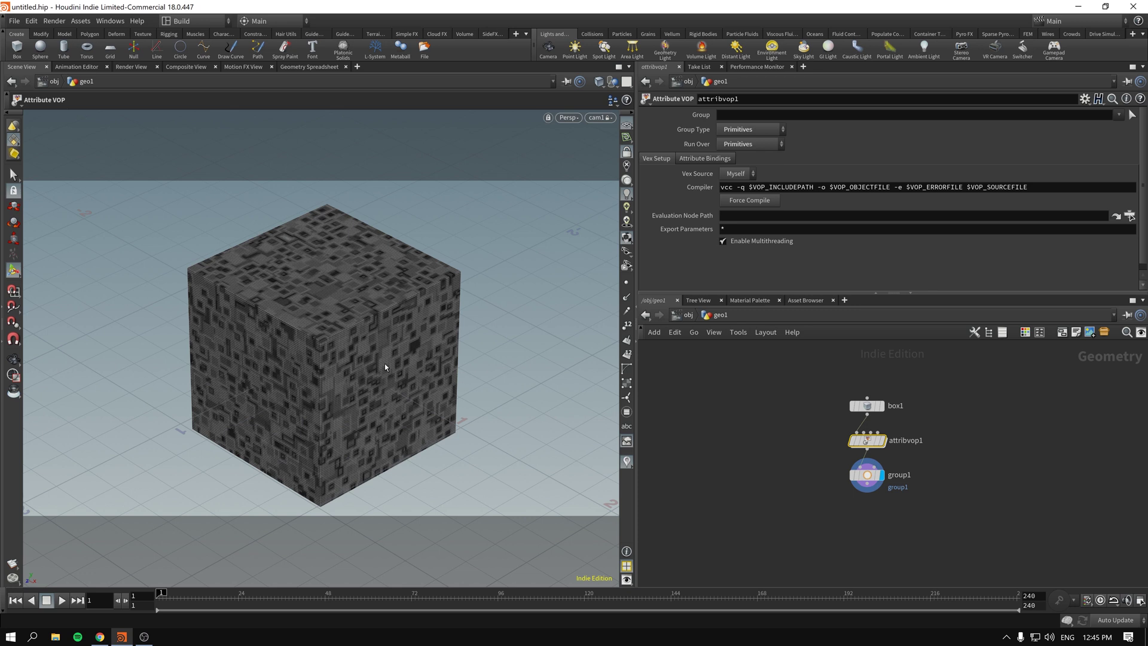
pyautogui.click(867, 475)
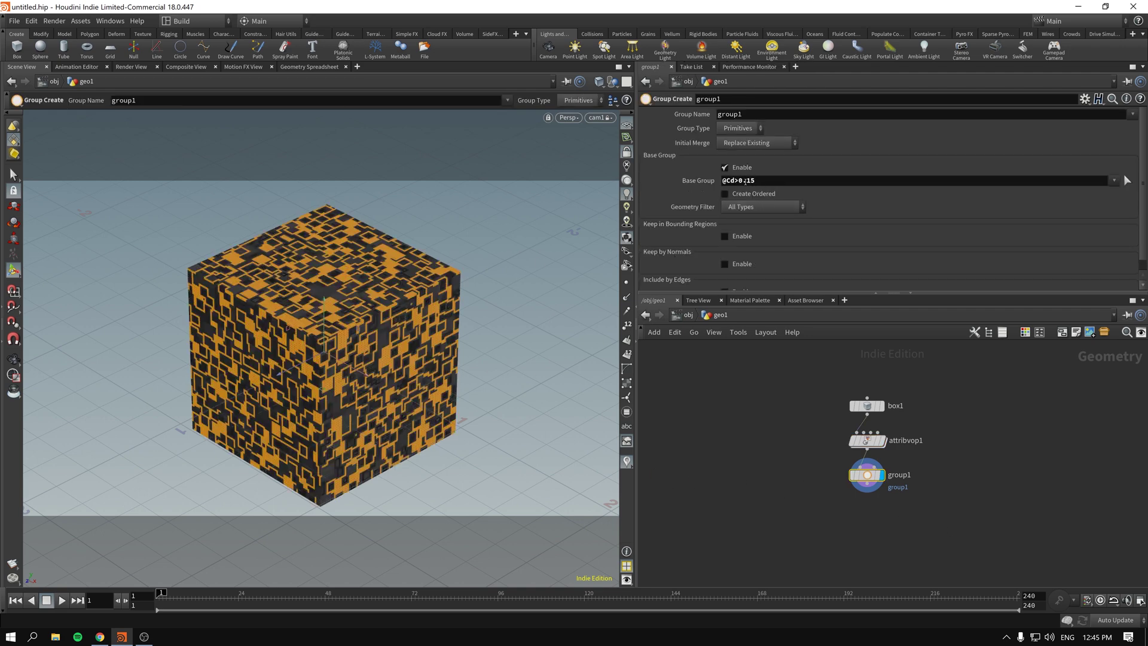
pyautogui.moveTo(743, 180); pyautogui.dragTo(778, 220)
pyautogui.moveTo(746, 180); pyautogui.dragTo(771, 192)
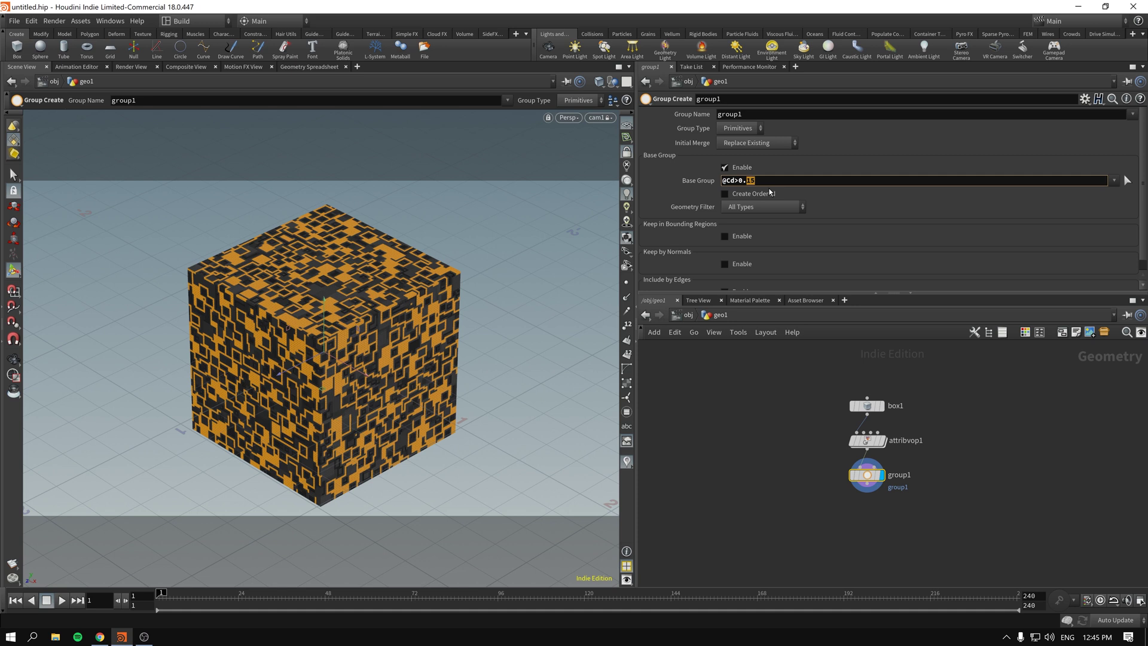
pyautogui.write('5')
pyautogui.press('Return')
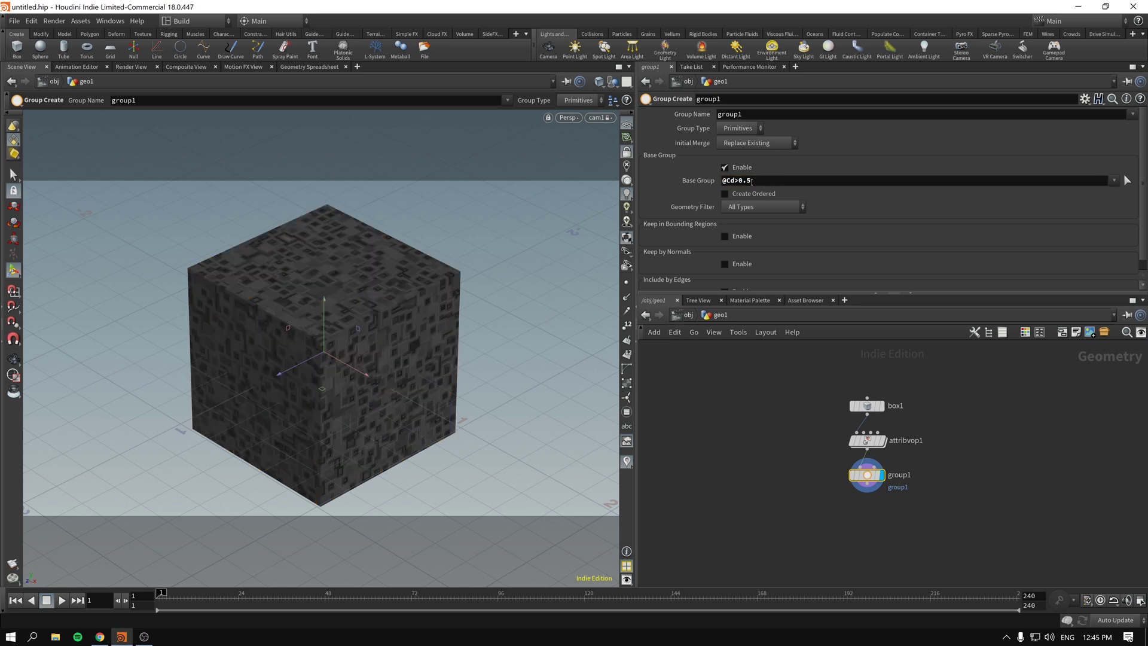
pyautogui.click(752, 181)
pyautogui.press('BackSpace')
pyautogui.write('3')
pyautogui.press('Return')
pyautogui.click(763, 183)
pyautogui.press('BackSpace')
pyautogui.write('2')
pyautogui.press('Return')
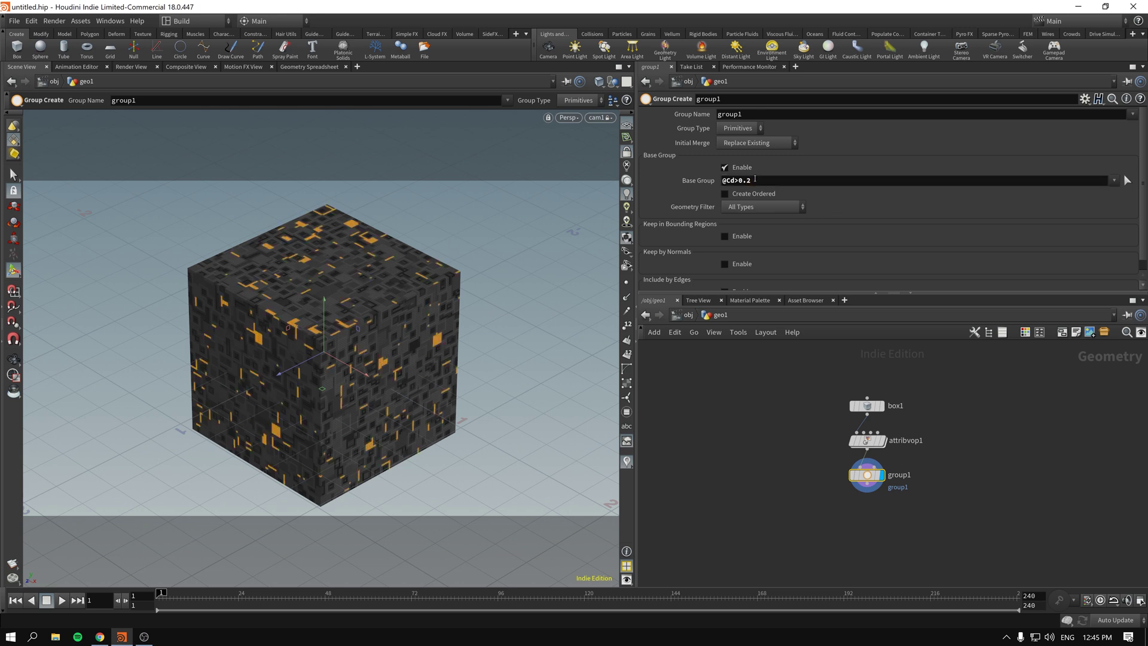
pyautogui.click(760, 182)
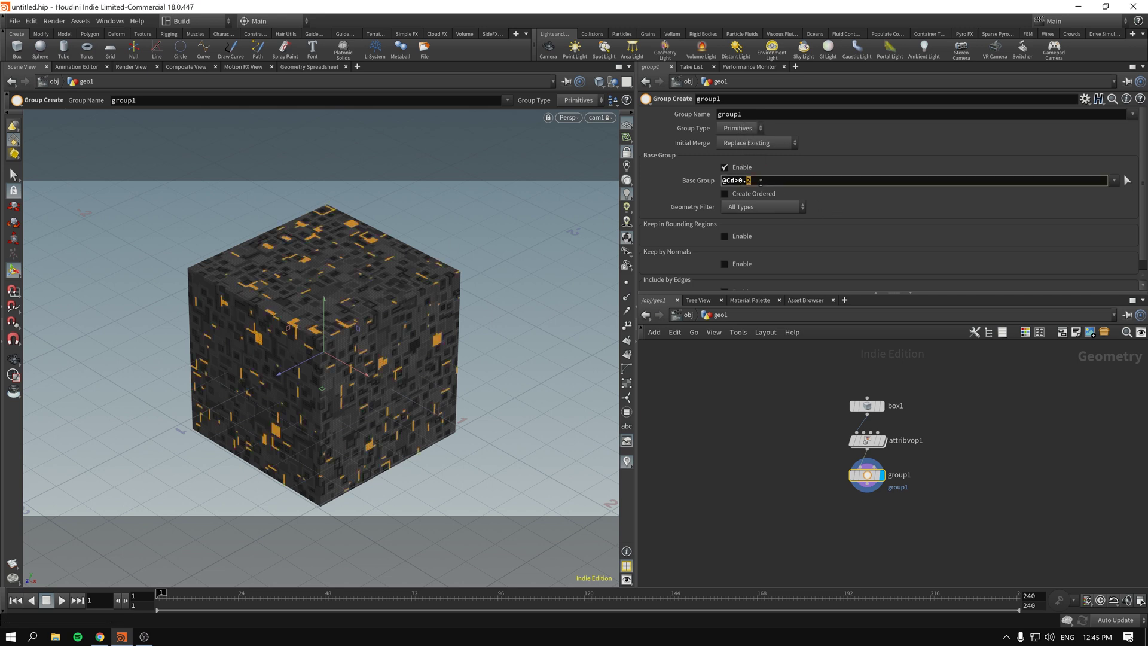
pyautogui.press('BackSpace')
pyautogui.write('1')
pyautogui.press('Return')
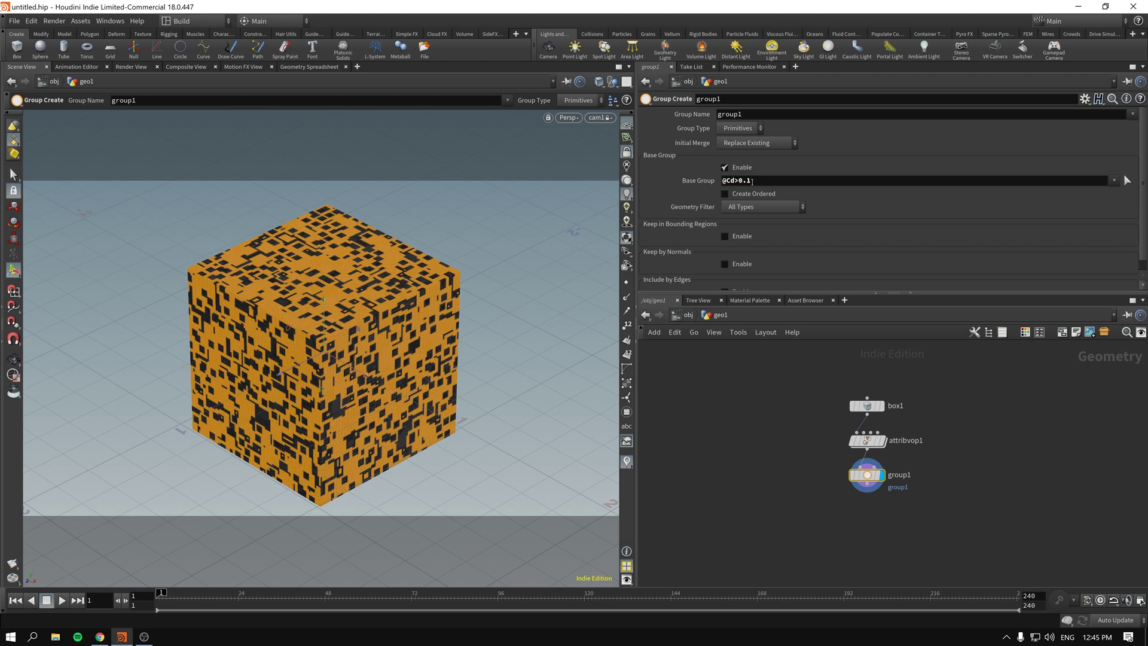
pyautogui.click(756, 183)
pyautogui.press('Return')
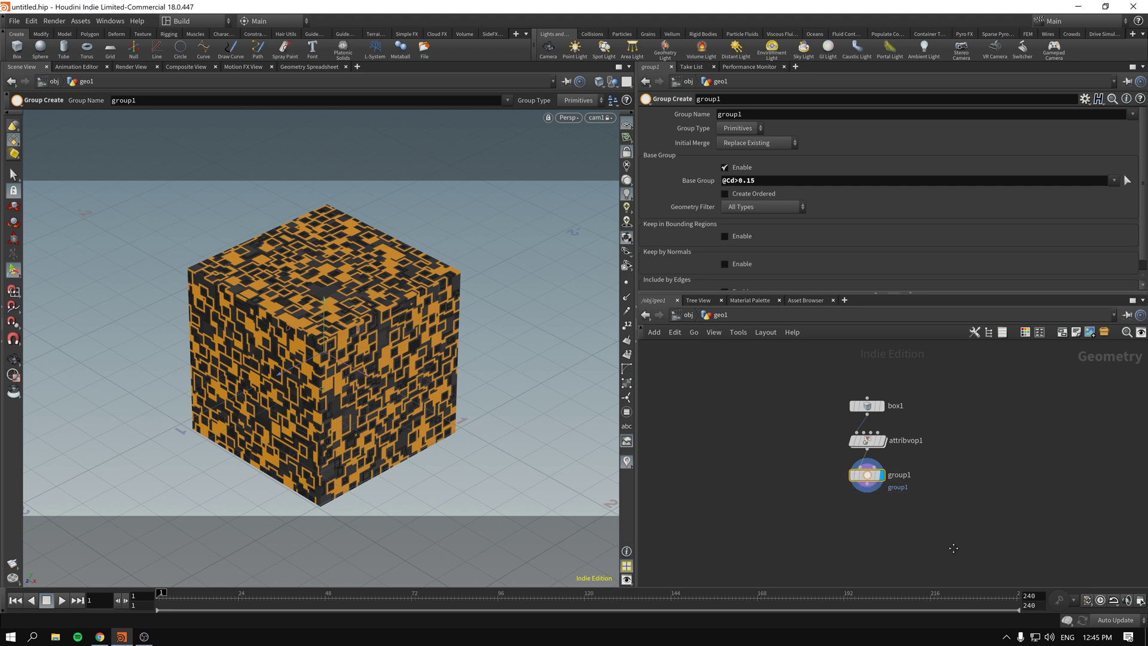
pyautogui.moveTo(953, 548); pyautogui.dragTo(940, 535, button='middle')
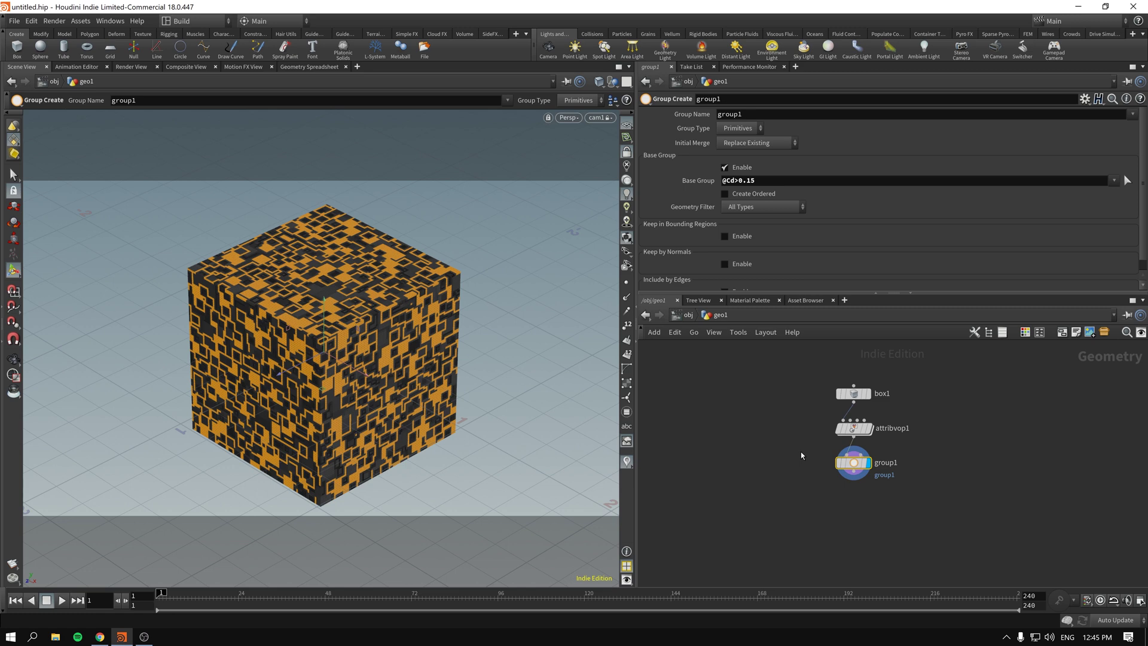
# - Add a PolyExtrude on group1 with Distance about -0.013 to recess the faces
pyautogui.press('Tab')
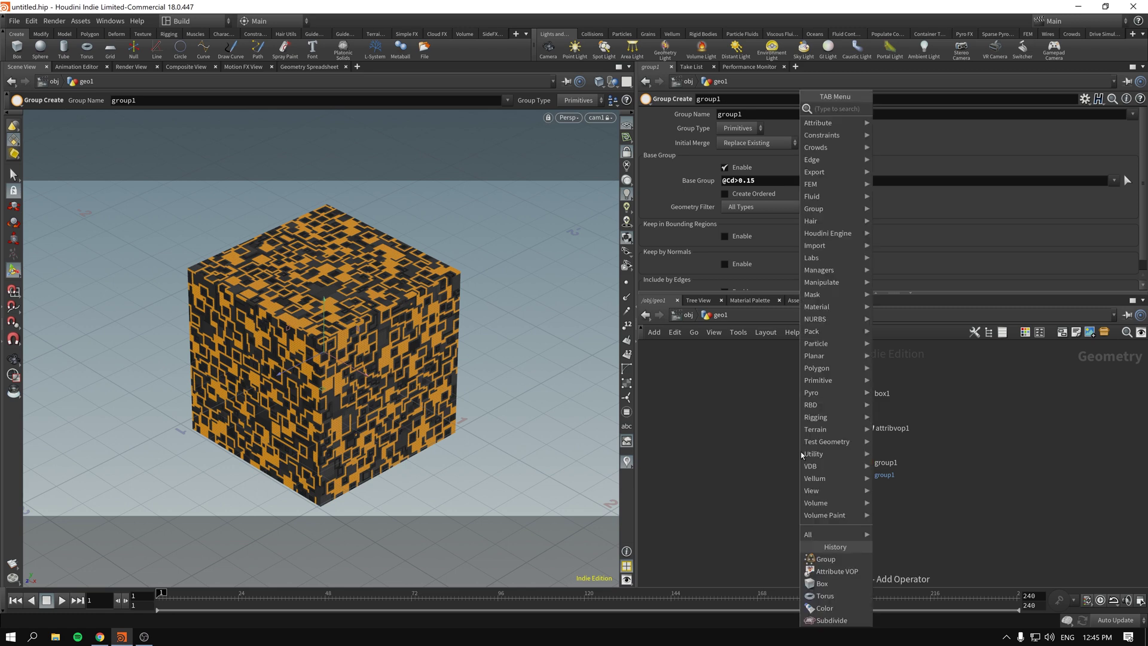
pyautogui.write('polyext')
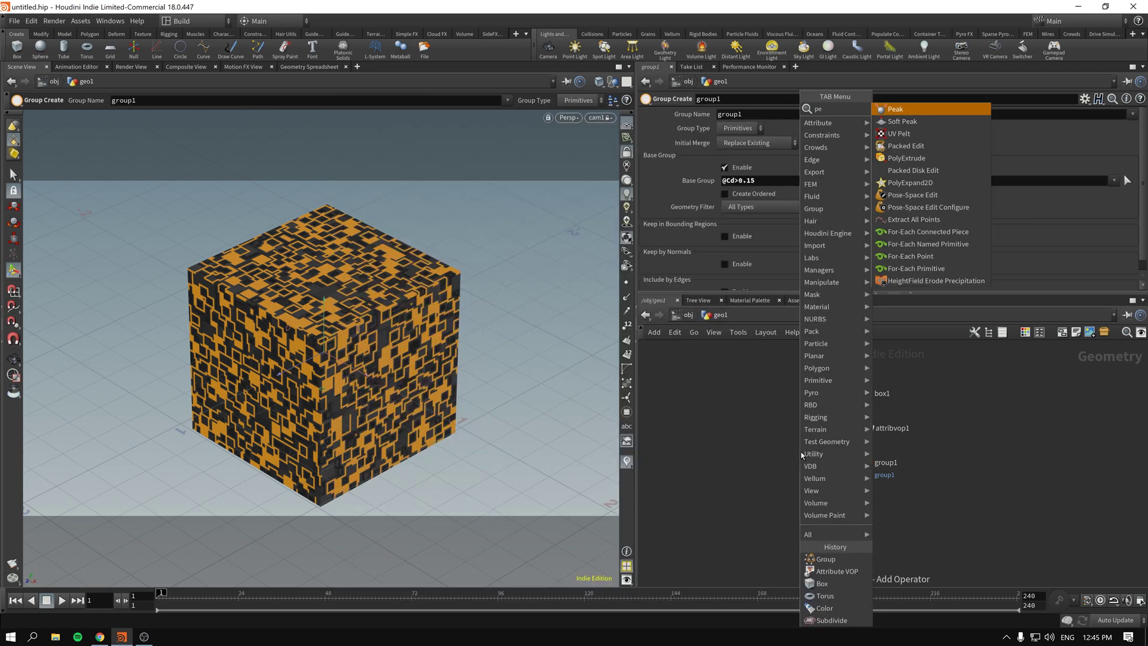
pyautogui.press('Return')
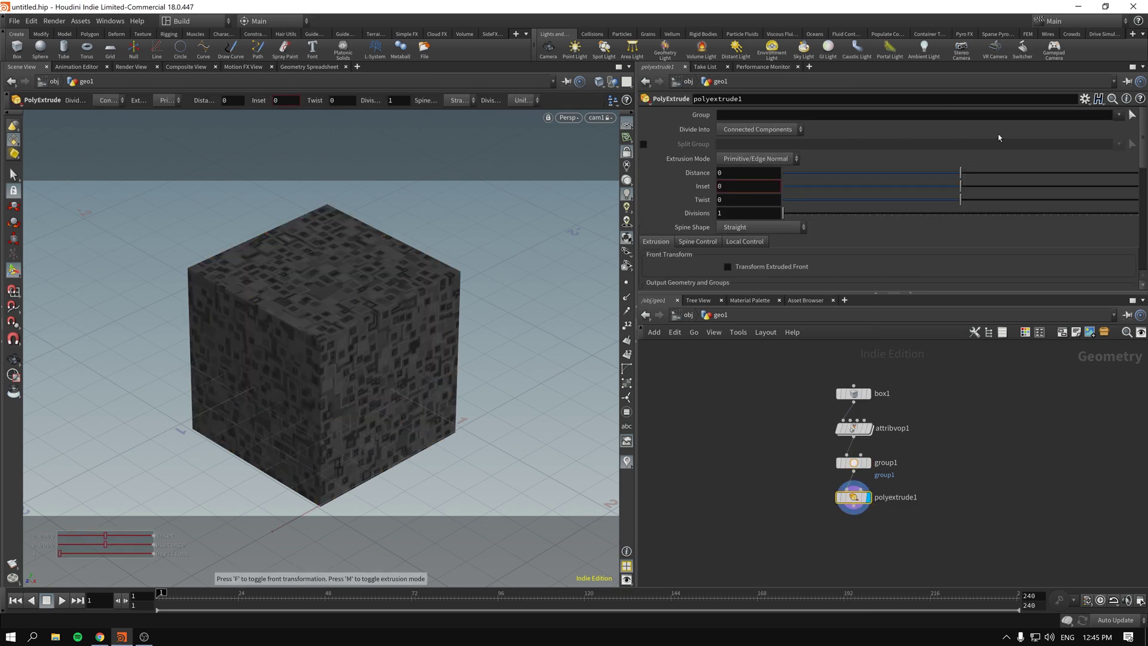
pyautogui.click(1120, 115)
pyautogui.click(1128, 128)
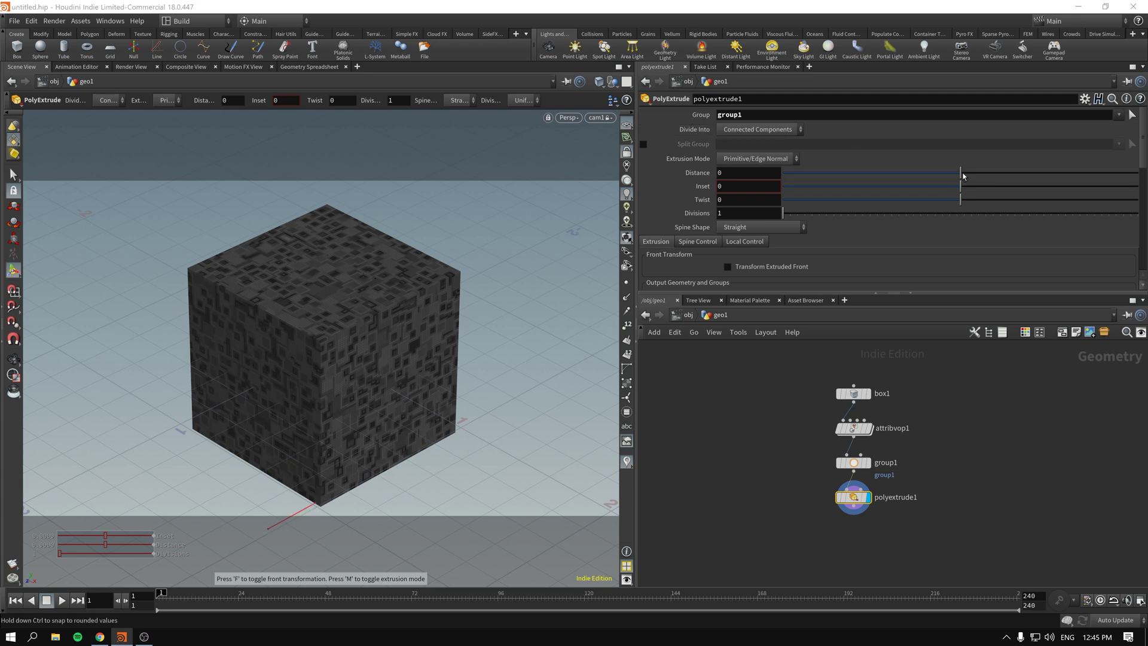
pyautogui.moveTo(962, 175); pyautogui.dragTo(960, 175)
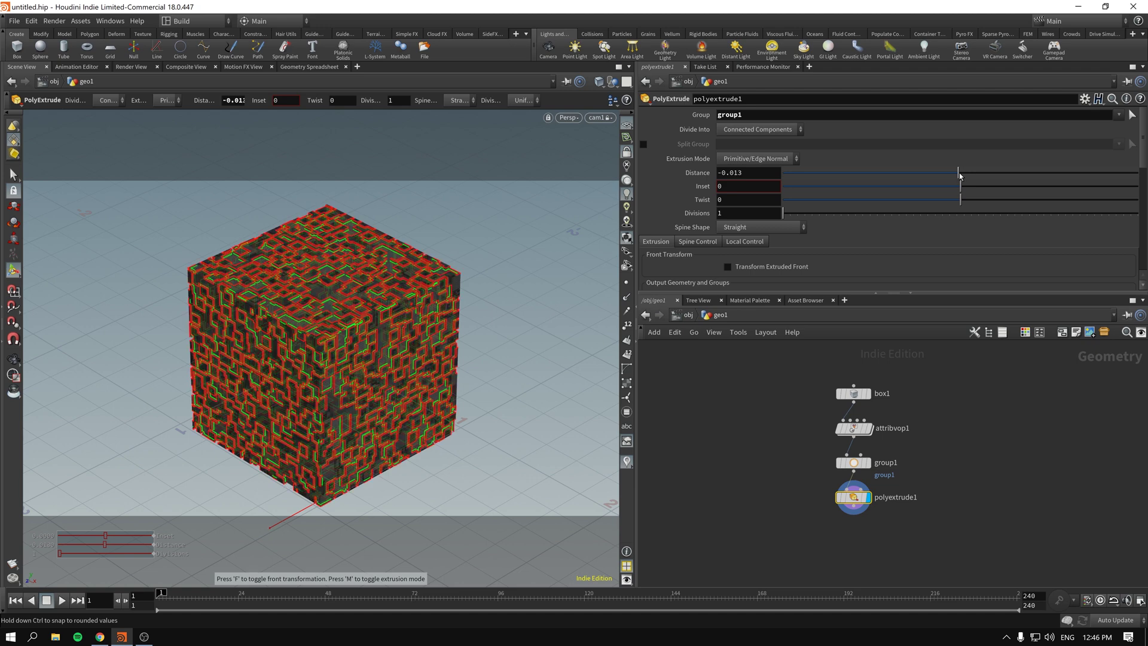
pyautogui.press('Up')
pyautogui.press('Down')
# - Add a null1 node below polyextrude1 to end the chain
pyautogui.press('Tab')
pyautogui.write('null')
pyautogui.press('Return')
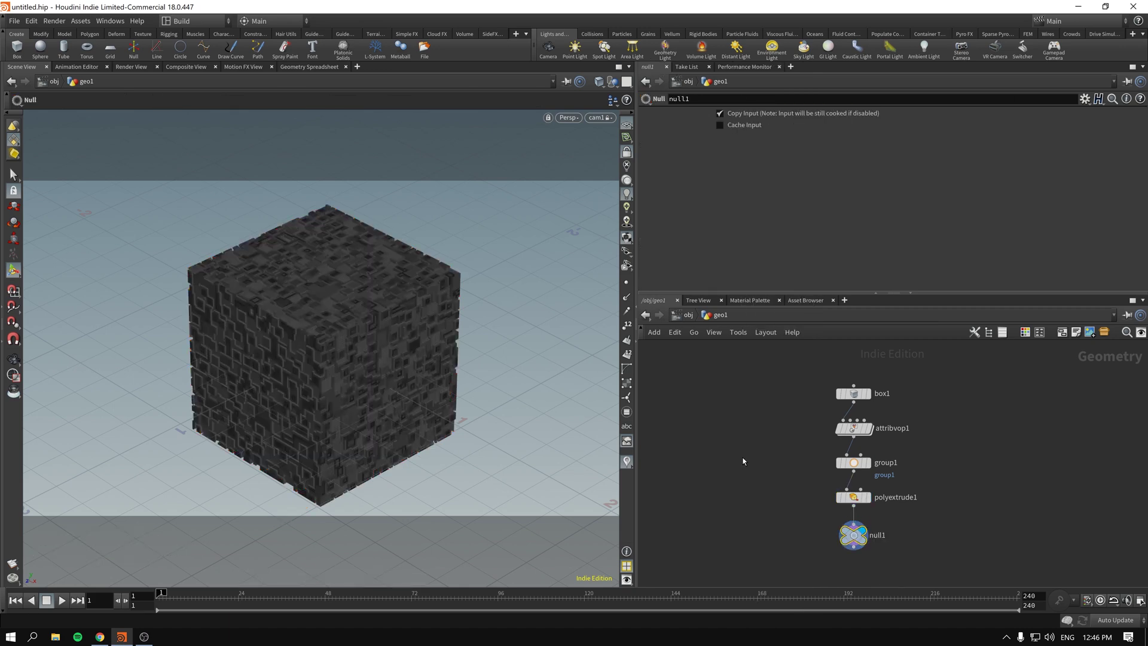
pyautogui.scroll(2, 726, 454)
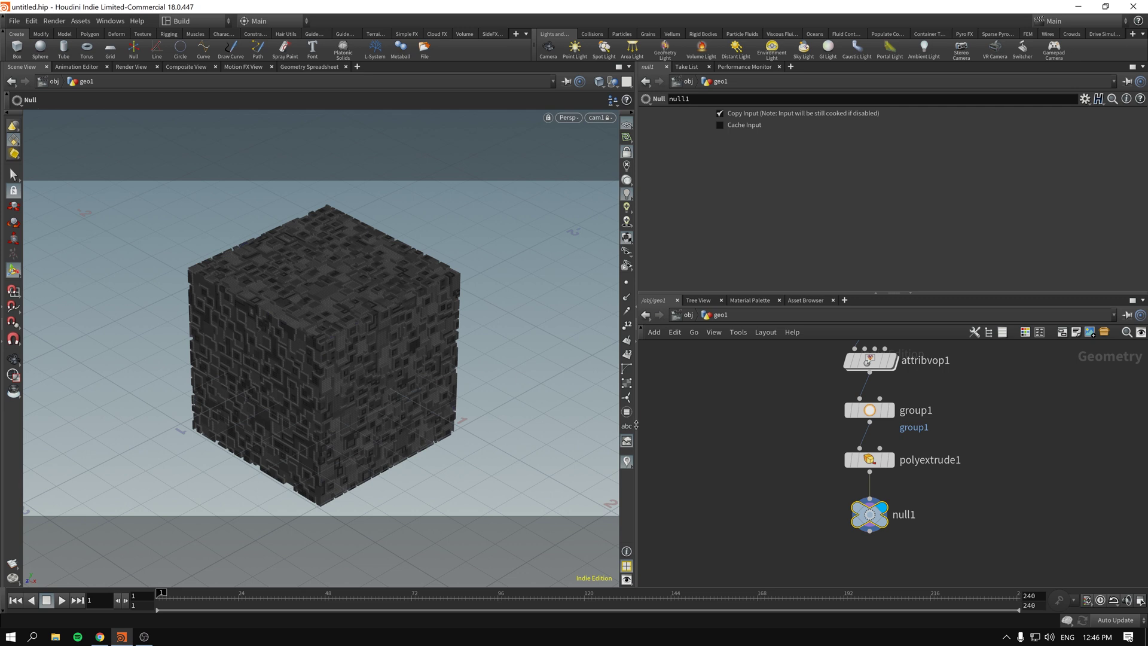
pyautogui.moveTo(765, 519); pyautogui.dragTo(923, 562)
pyautogui.moveTo(800, 511); pyautogui.dragTo(757, 460, button='middle')
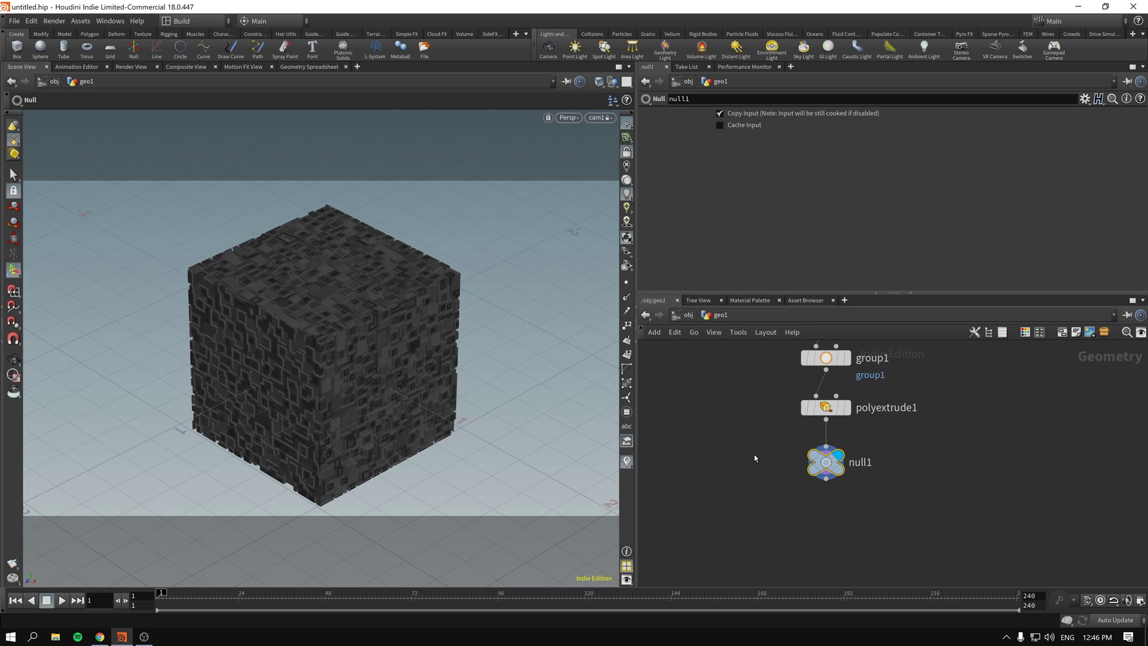
# - Add a Subdivide node below null1 and override its crease weight to 2.511
pyautogui.press('Tab')
pyautogui.write('subdiv')
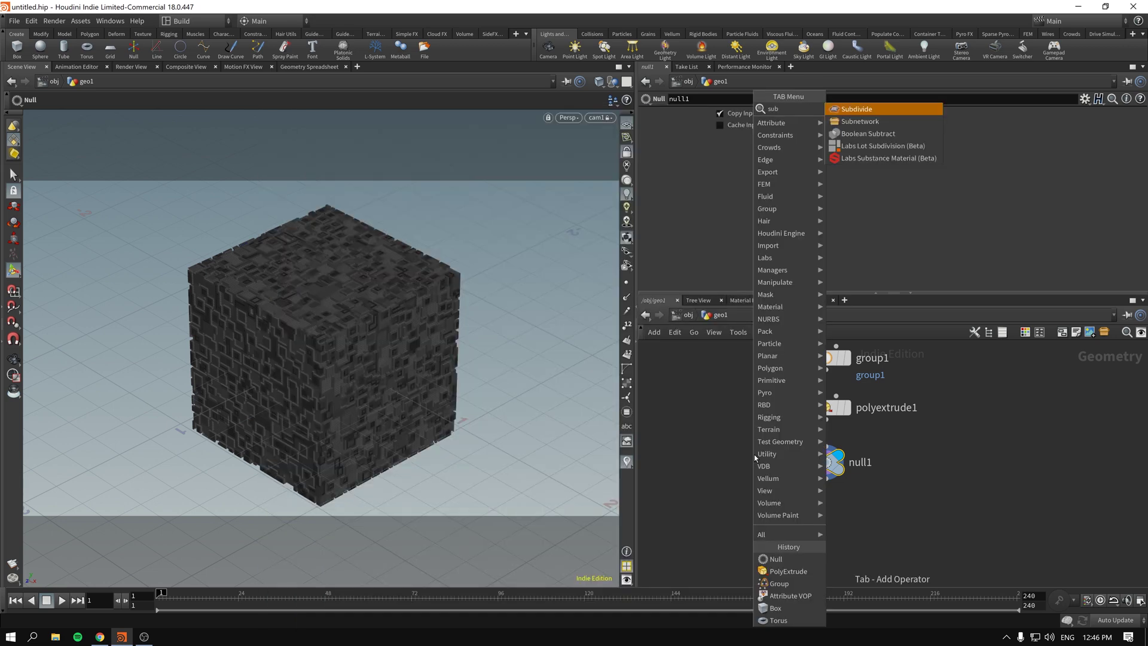
pyautogui.press('Return')
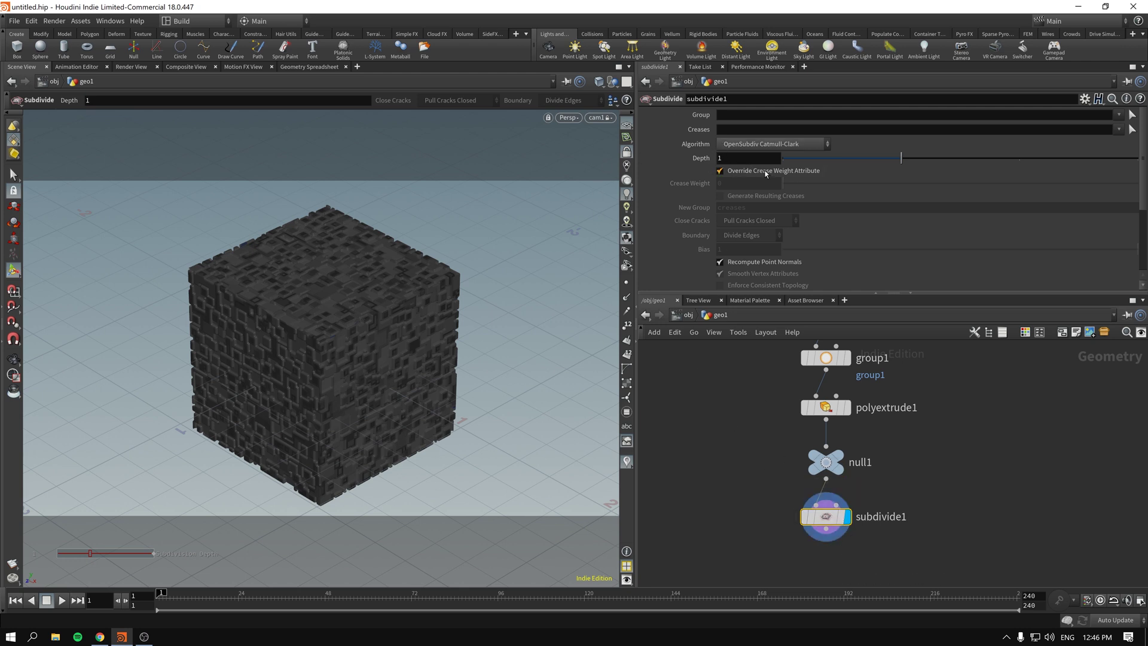
pyautogui.click(766, 172)
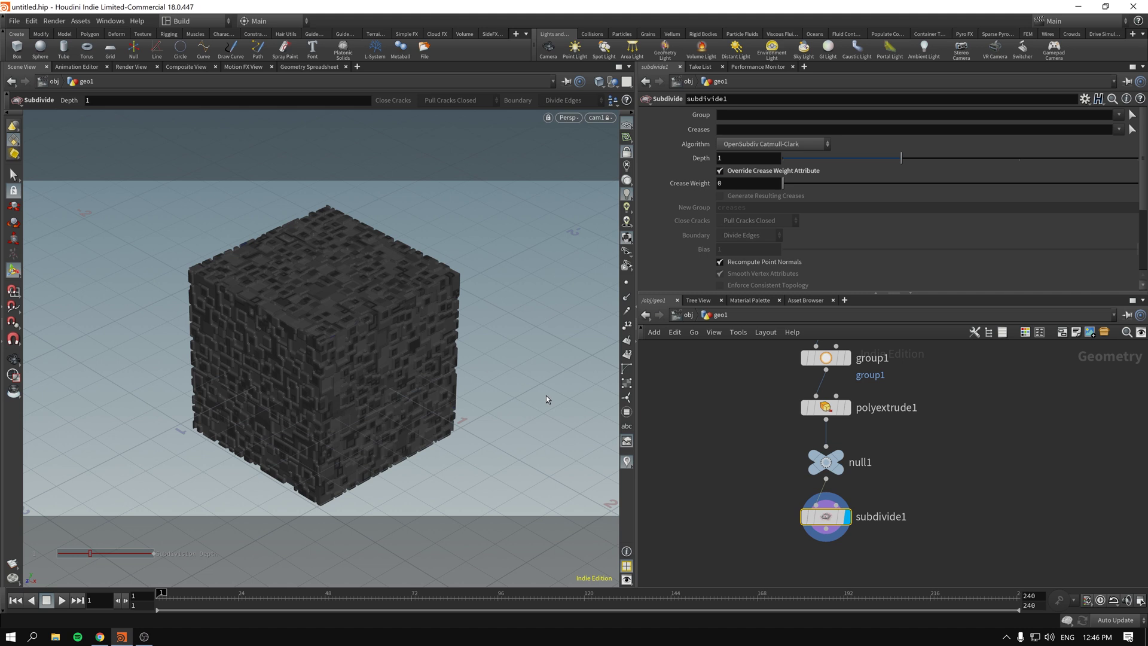
pyautogui.click(873, 184)
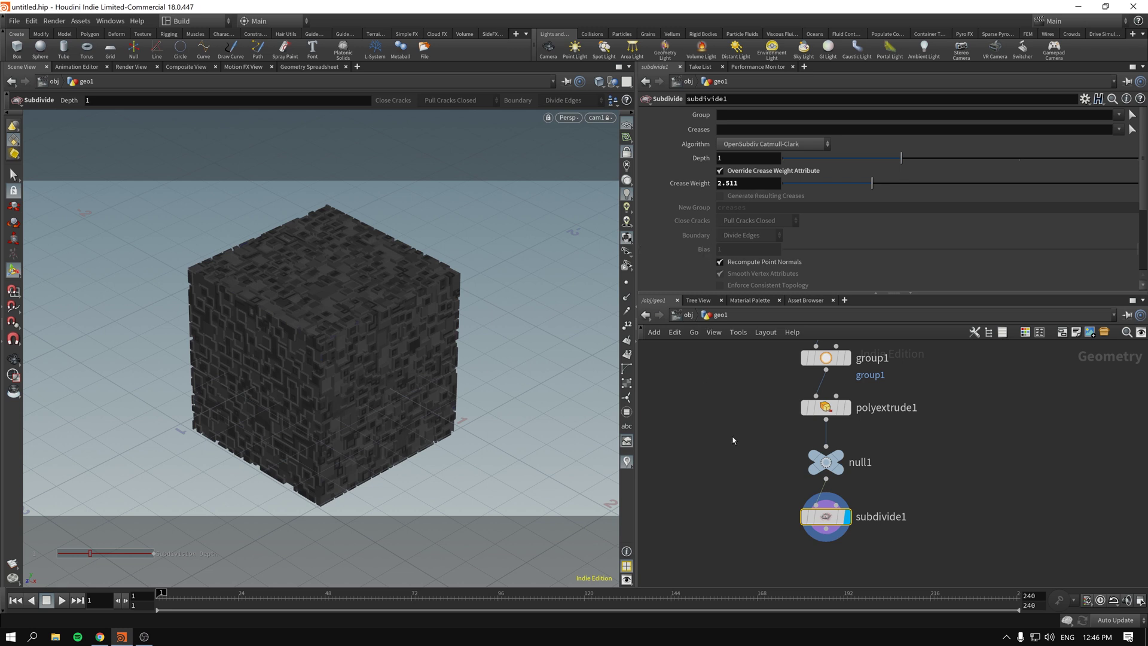
# - Display attribvop1's result and frame the node chain in the network view
pyautogui.moveTo(734, 456); pyautogui.dragTo(730, 418, button='middle')
pyautogui.press('Tab')
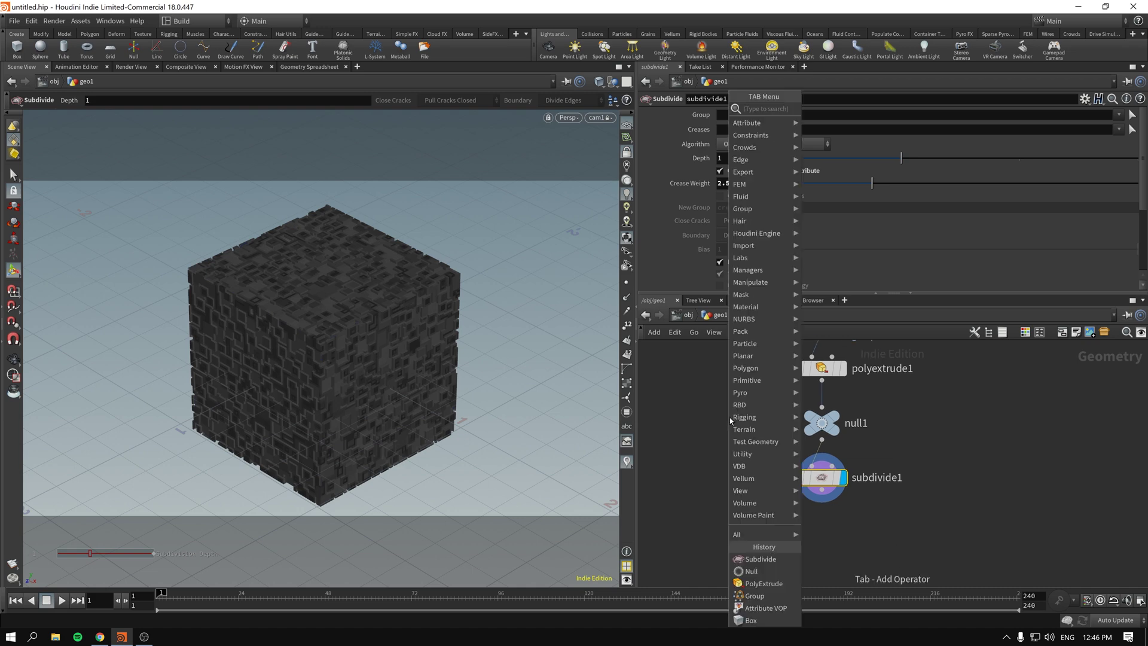
pyautogui.write('gro')
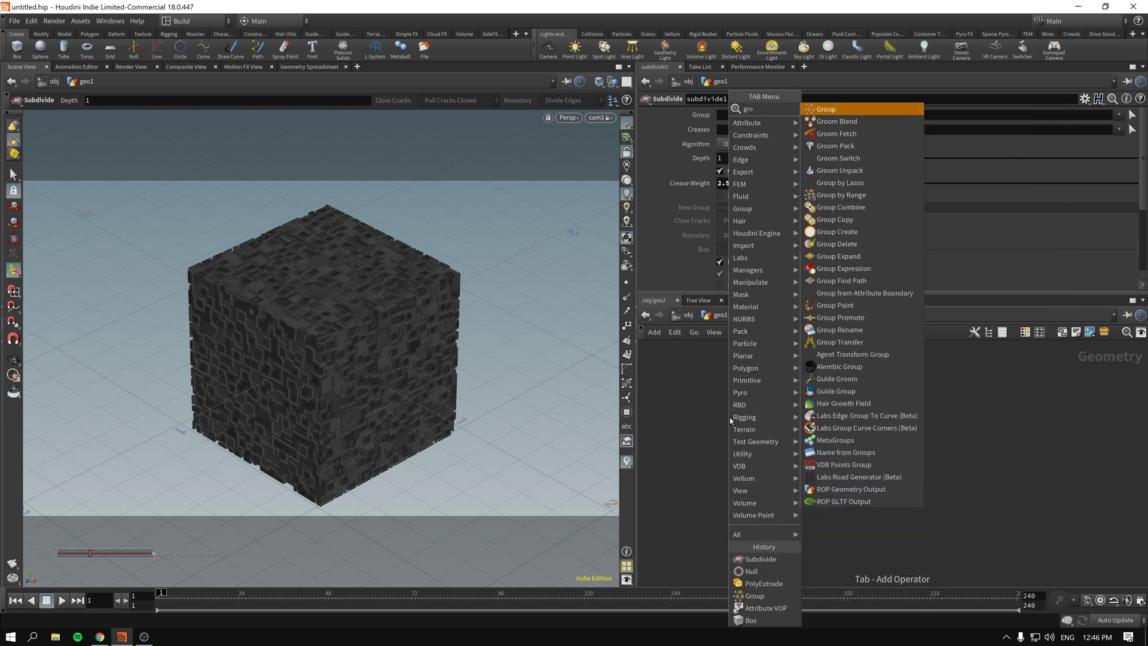
pyautogui.press('Escape')
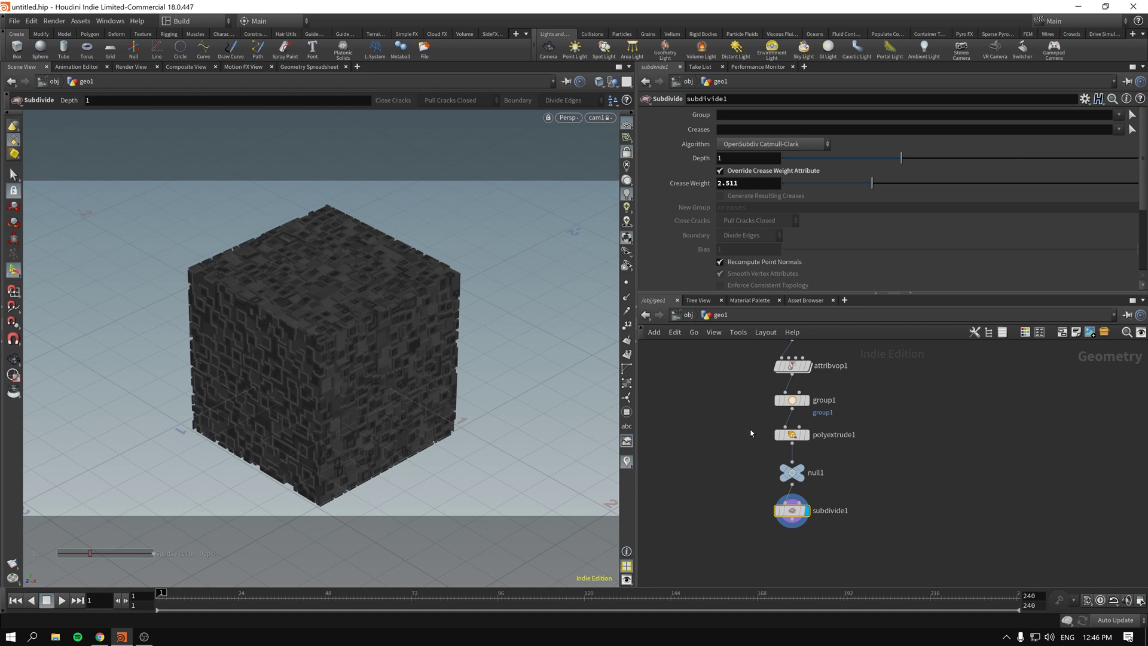
pyautogui.click(793, 367)
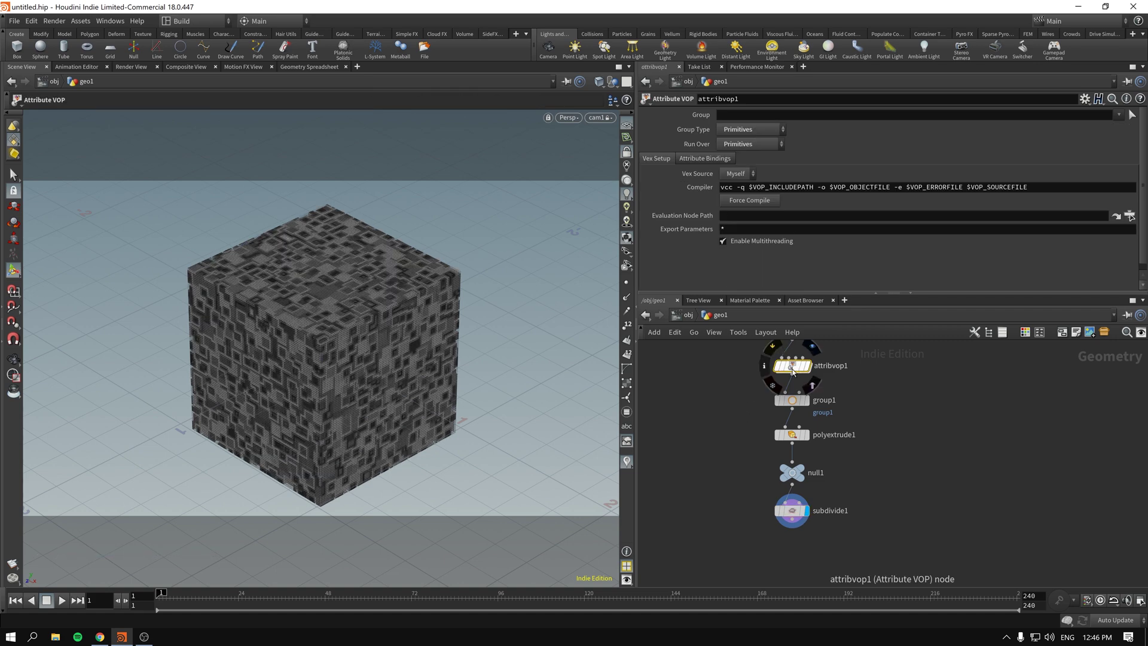
pyautogui.moveTo(735, 391); pyautogui.dragTo(708, 379, button='middle')
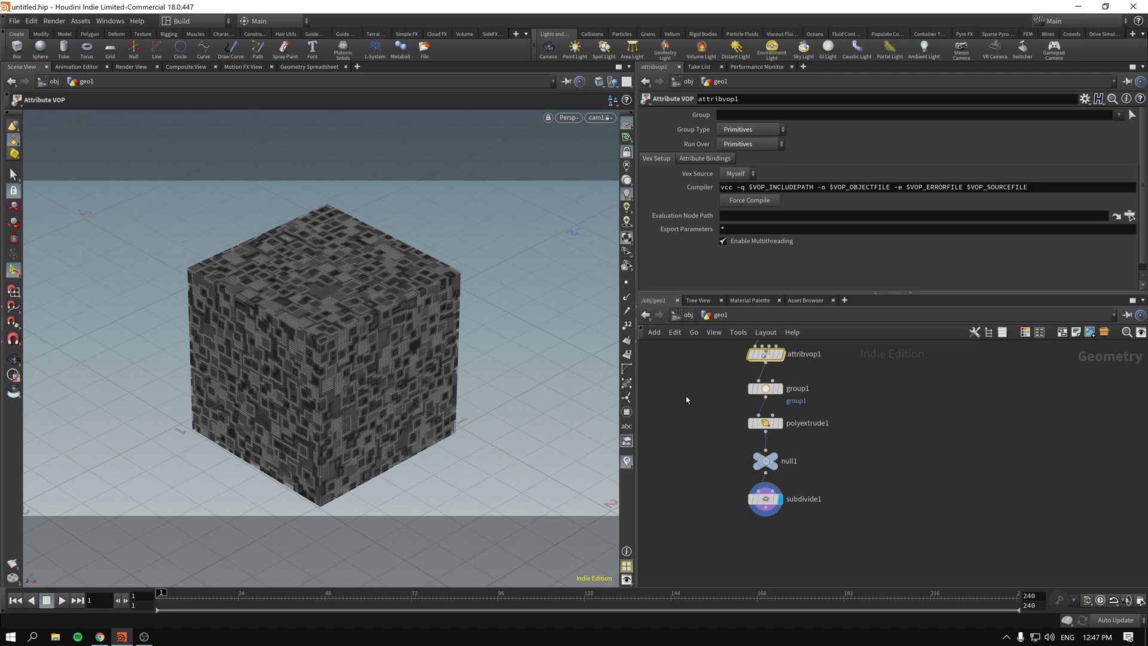
# - Duplicate attribvop1 as attribvop2 below subdivide1, wire it in, and display it
pyautogui.keyDown('alt'); pyautogui.moveTo(766, 354); pyautogui.dragTo(768, 546); pyautogui.keyUp('alt')
pyautogui.scroll(2, 711, 496)
pyautogui.click(790, 476)
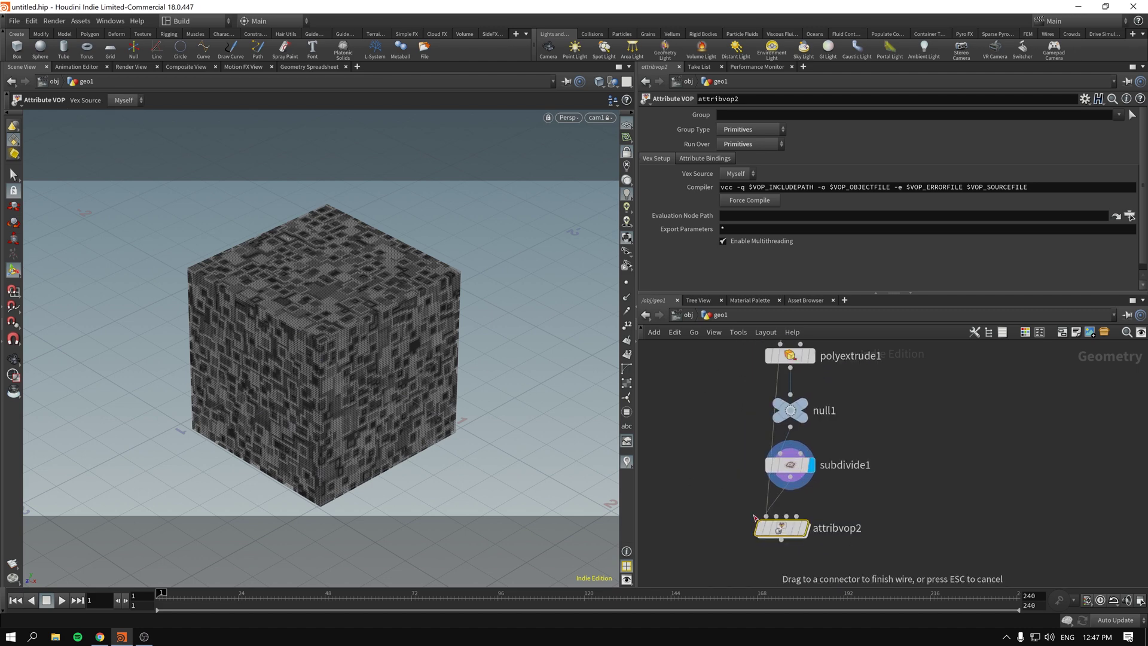
pyautogui.click(767, 516)
pyautogui.click(807, 527)
# - Inside attribvop2, raise worleynoise2's frequency from 11 to 13.7, then reposition the node
pyautogui.doubleClick(782, 527)
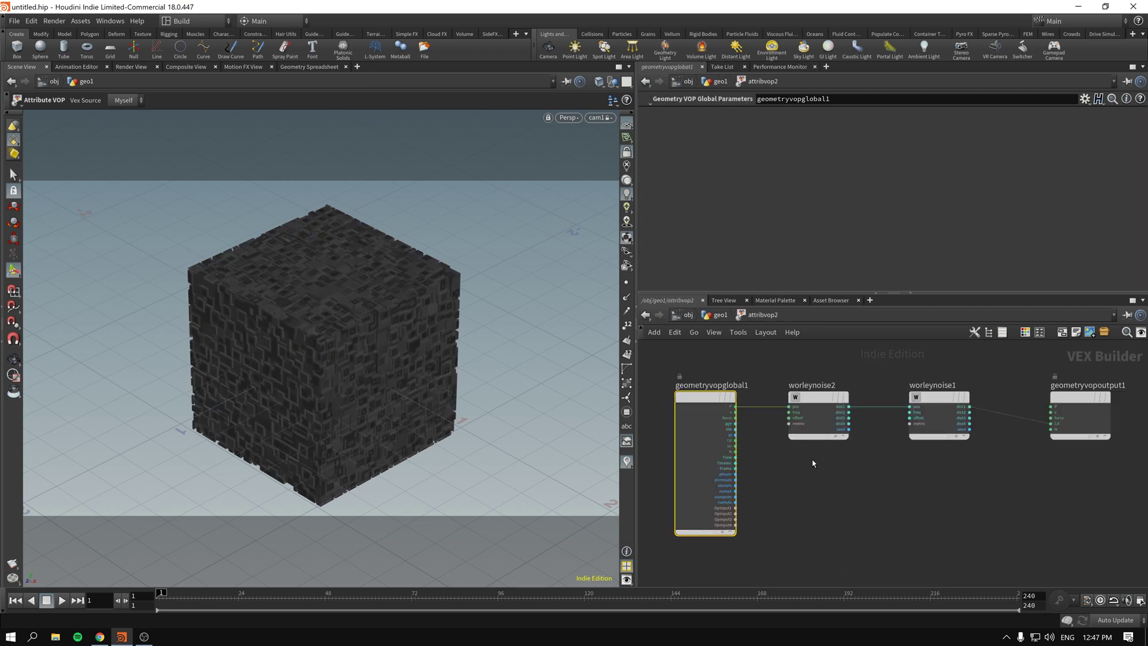
pyautogui.scroll(1, 823, 465)
pyautogui.click(803, 400)
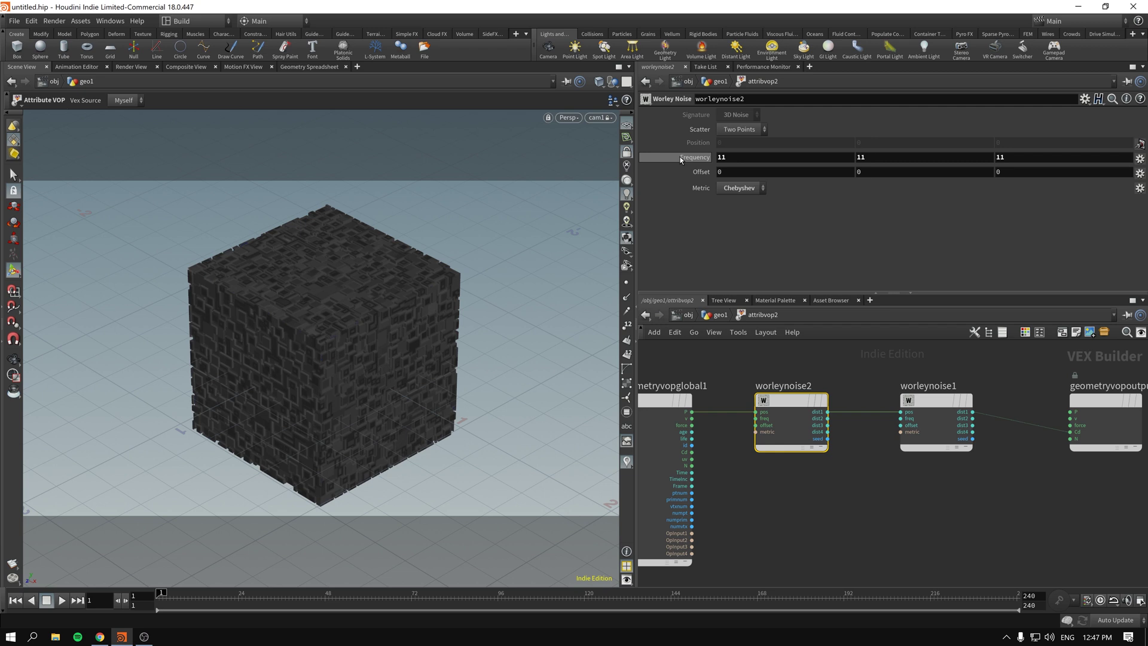
pyautogui.moveTo(680, 156); pyautogui.dragTo(816, 161, button='middle')
pyautogui.click(936, 400)
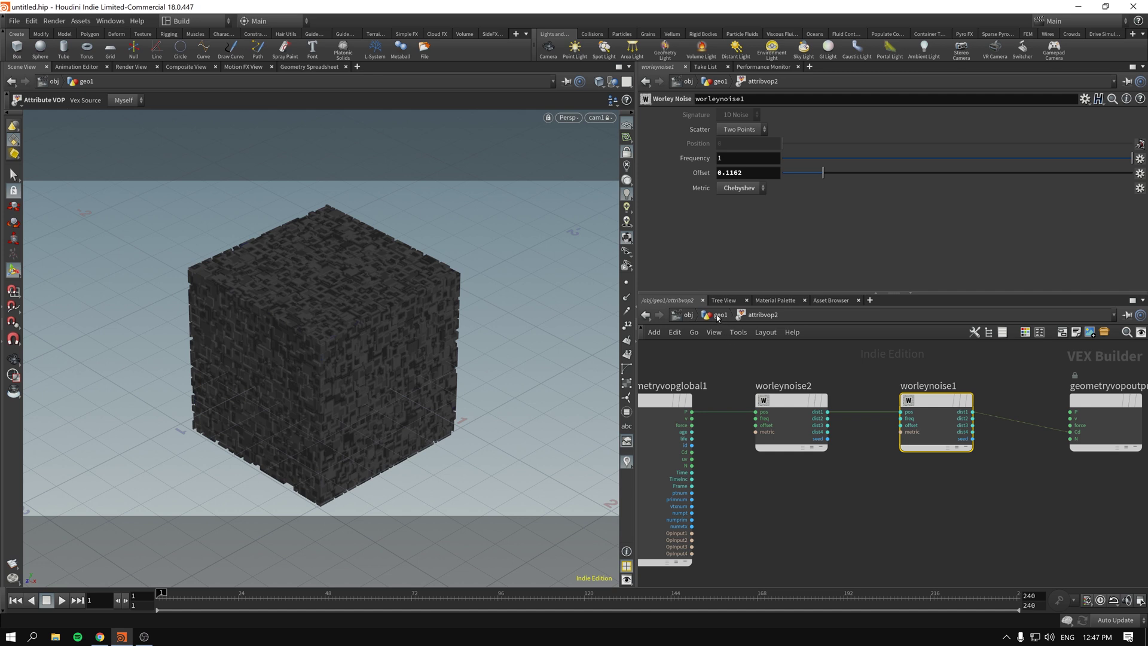
pyautogui.click(720, 316)
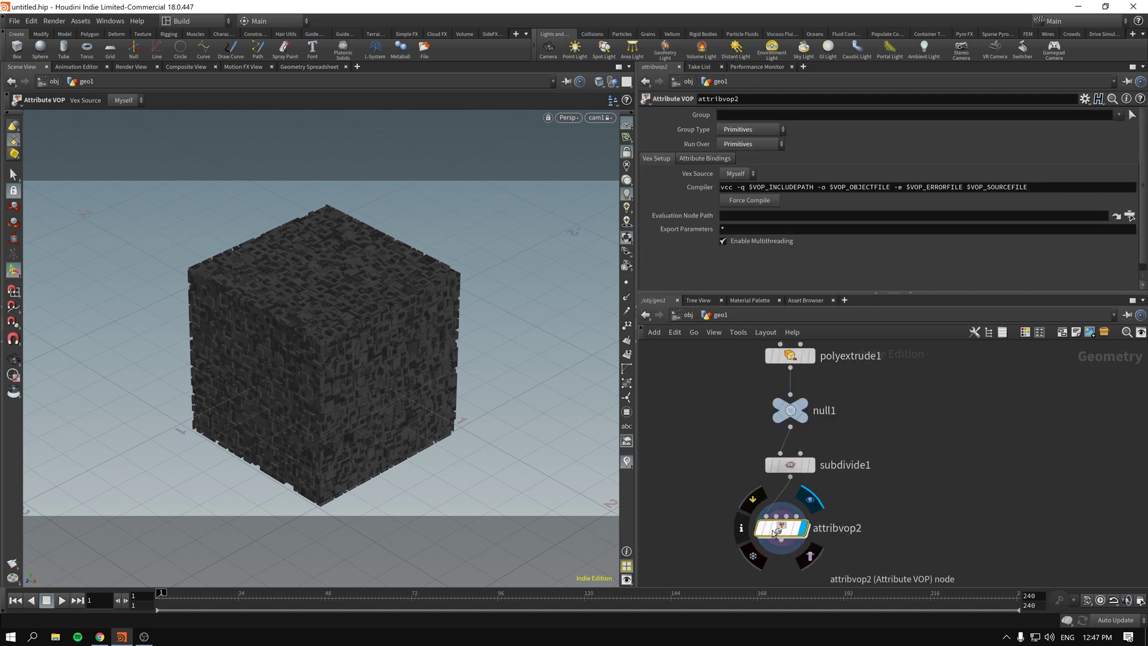
pyautogui.moveTo(773, 530); pyautogui.dragTo(782, 530)
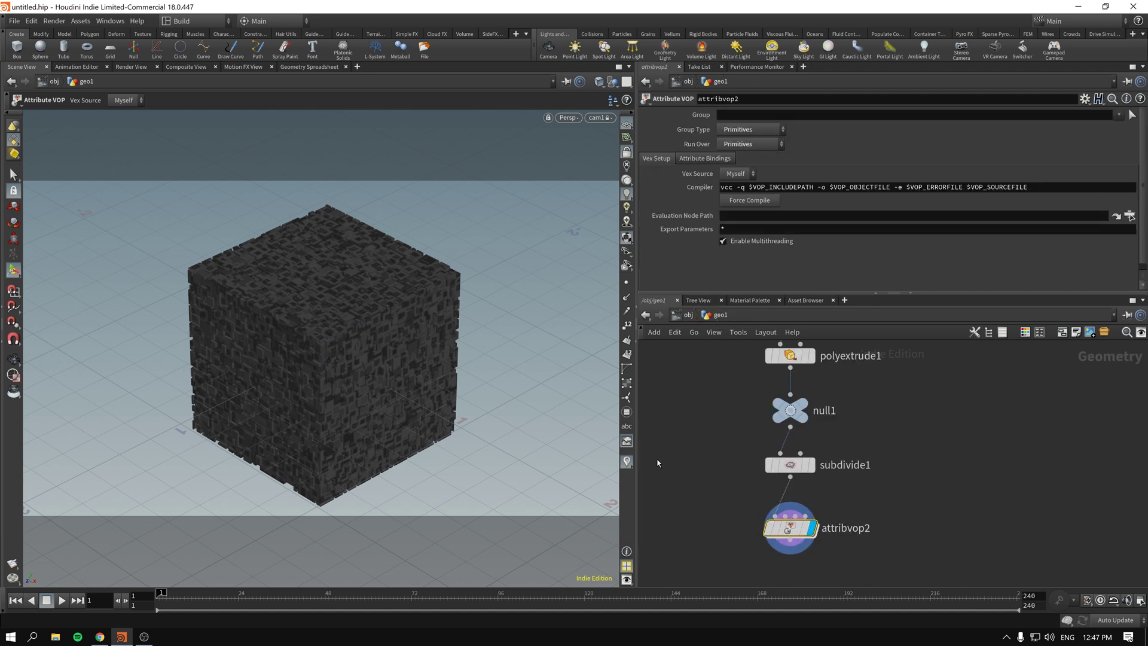
pyautogui.moveTo(706, 469); pyautogui.dragTo(693, 423, button='middle')
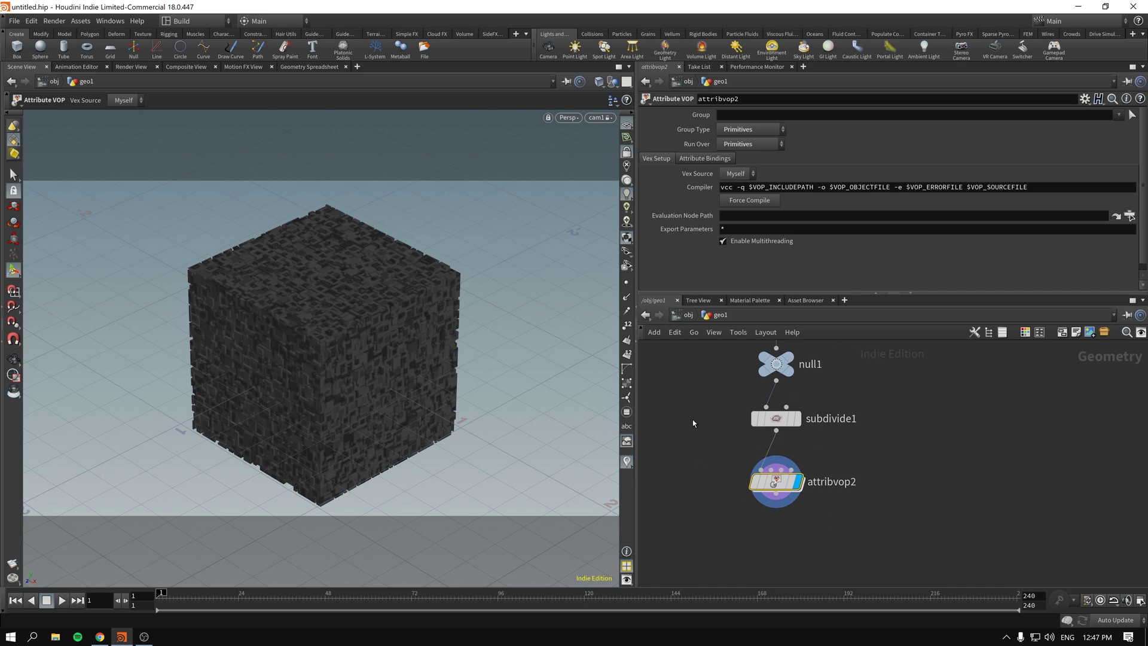
pyautogui.press('Tab')
pyautogui.write('grou')
pyautogui.press('Return')
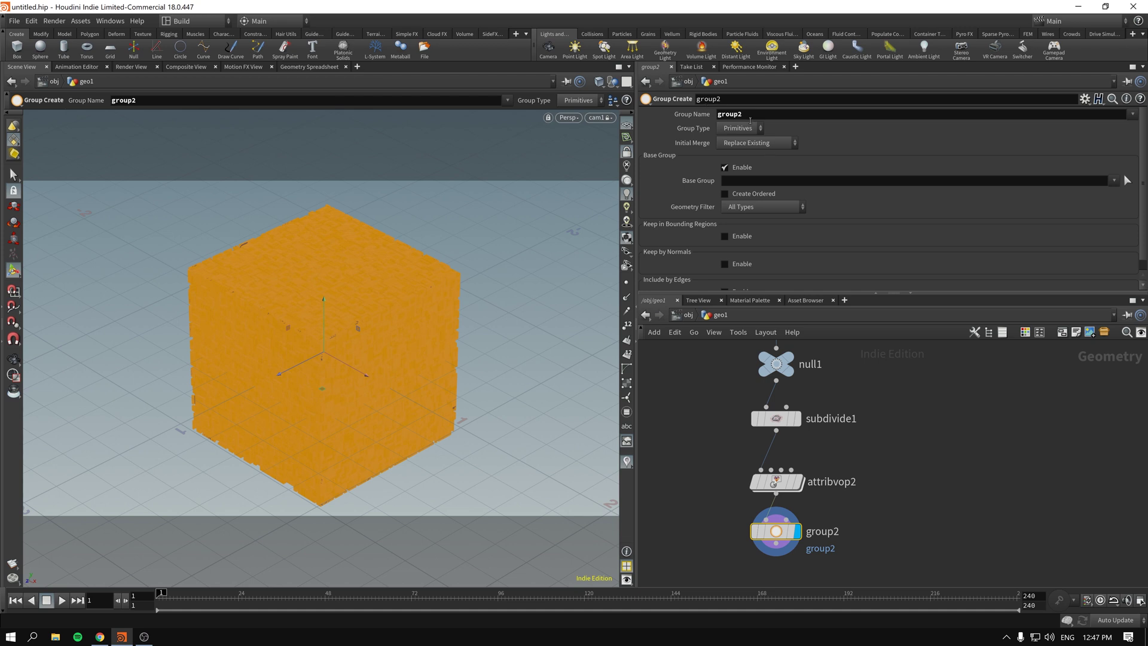
pyautogui.click(808, 116)
pyautogui.click(794, 180)
pyautogui.write('@')
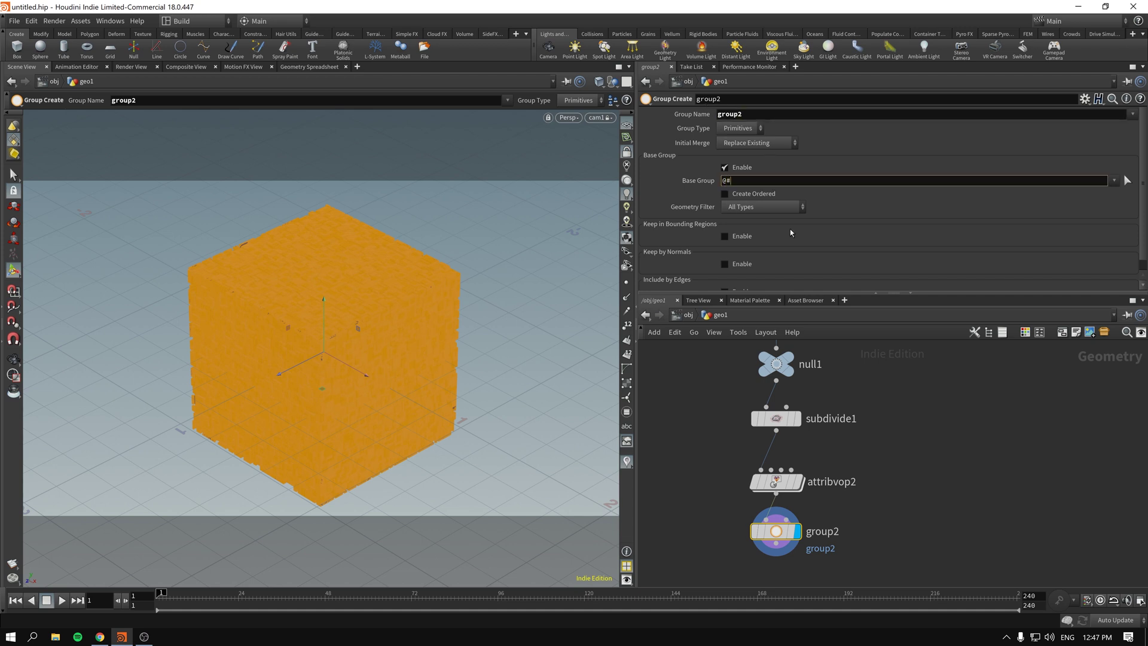
pyautogui.write('Cd>0.2')
pyautogui.press('Return')
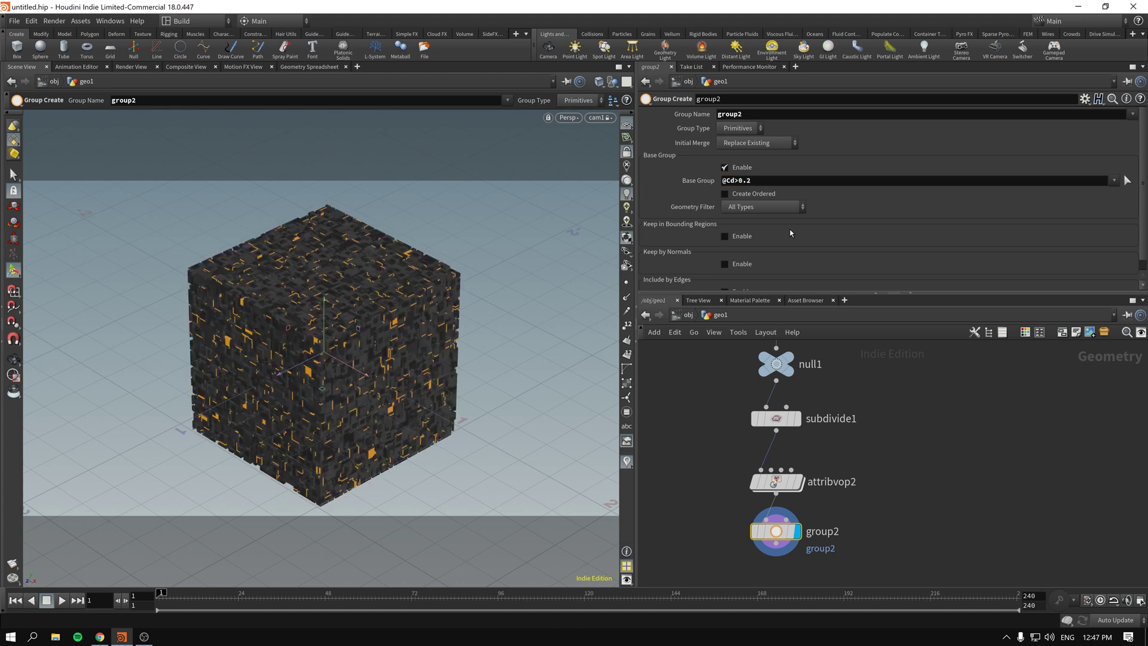
pyautogui.click(762, 181)
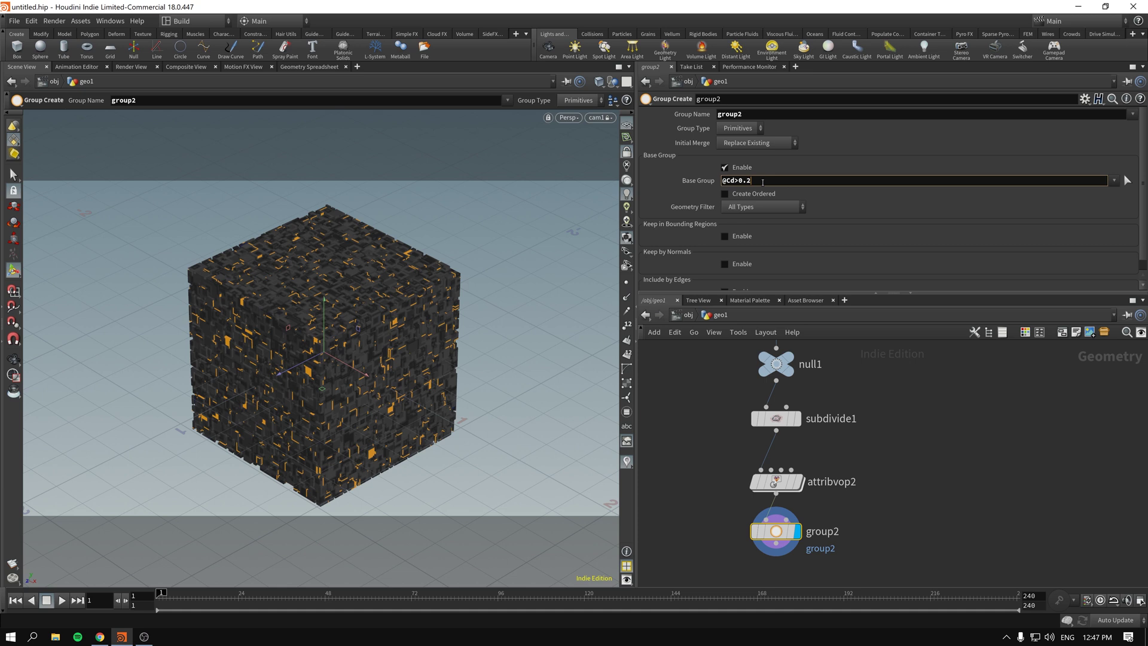
pyautogui.write('19')
pyautogui.press('Return')
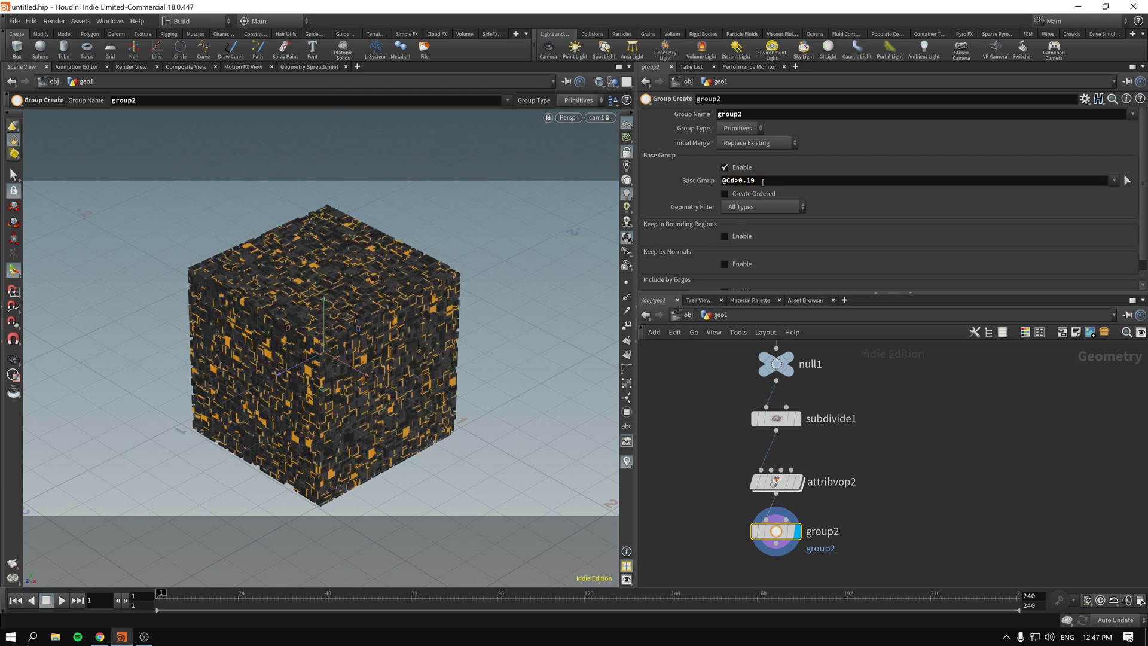
pyautogui.moveTo(694, 526); pyautogui.dragTo(696, 475, button='middle')
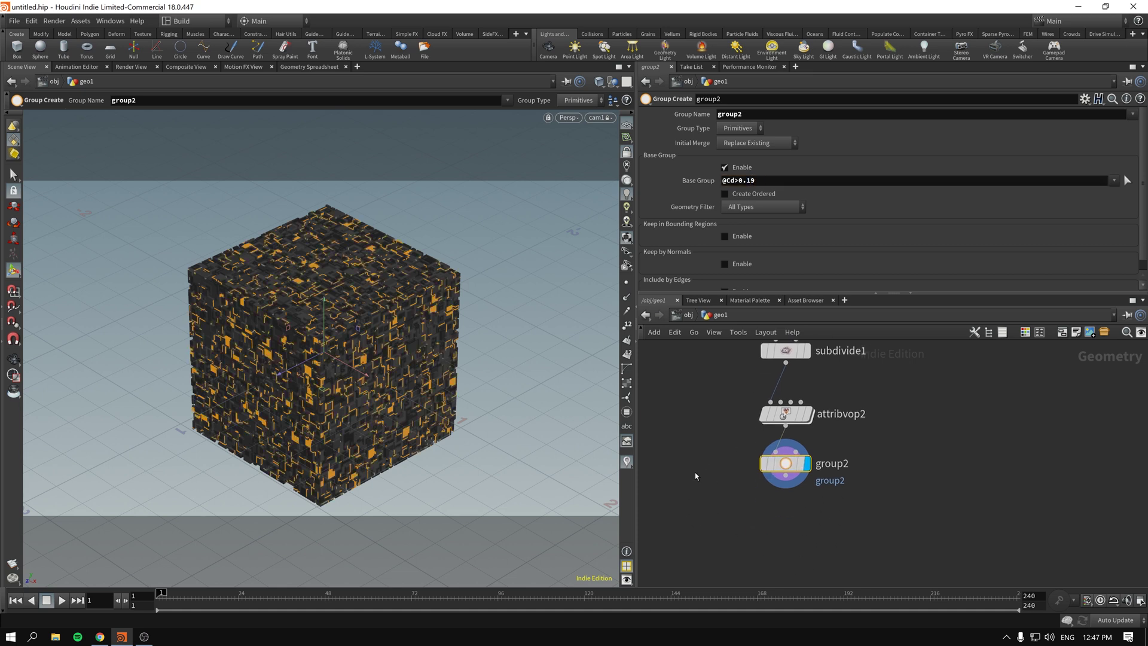
pyautogui.moveTo(658, 506); pyautogui.dragTo(839, 458)
# - Add a PolyExtrude node after group2 that extrudes only the group2 primitives
pyautogui.press('Tab')
pyautogui.write('pext')
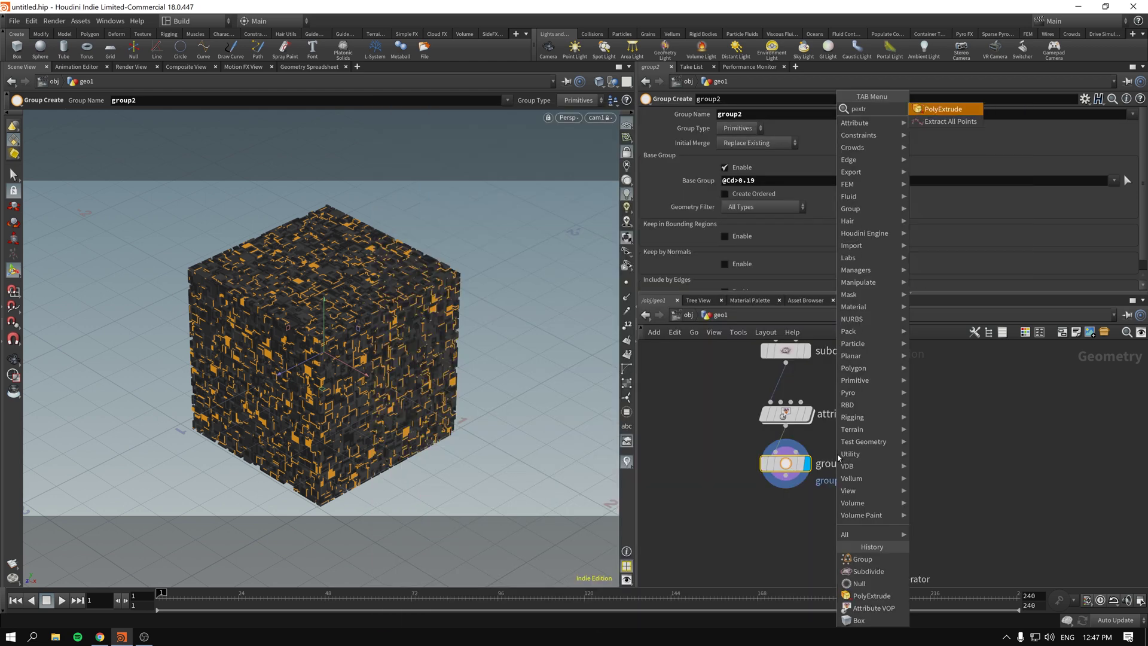
pyautogui.press('Return')
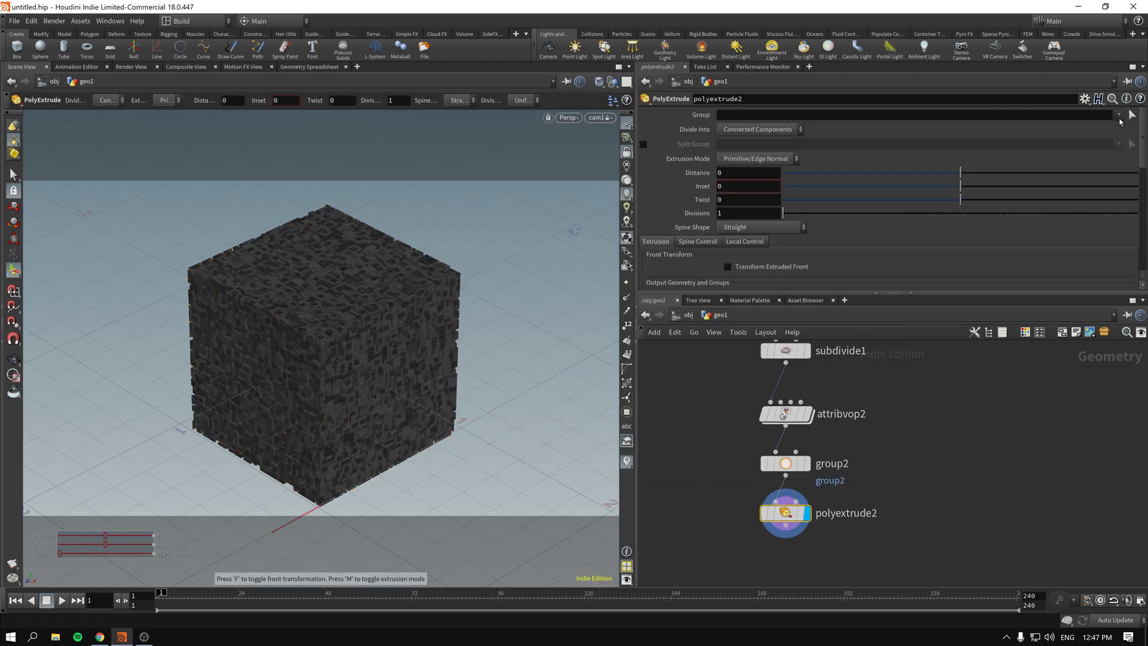
pyautogui.click(1120, 118)
pyautogui.click(1124, 141)
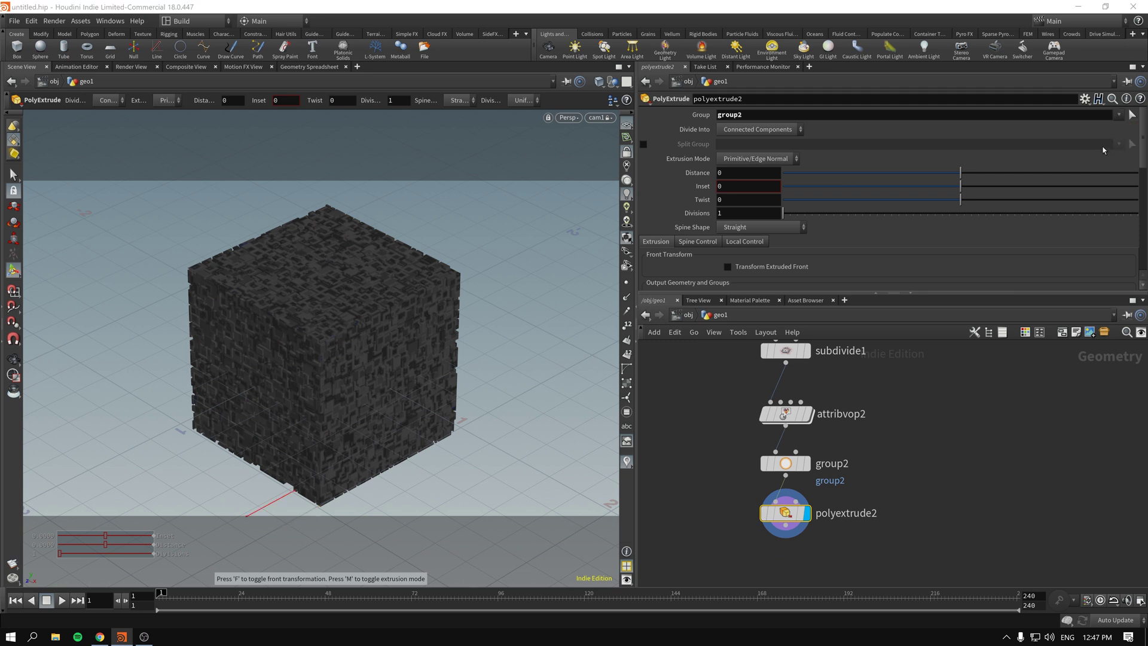
# - Try extrusion distances -0.1, -0.03 and -0.02, settling on 0.01
pyautogui.click(735, 174)
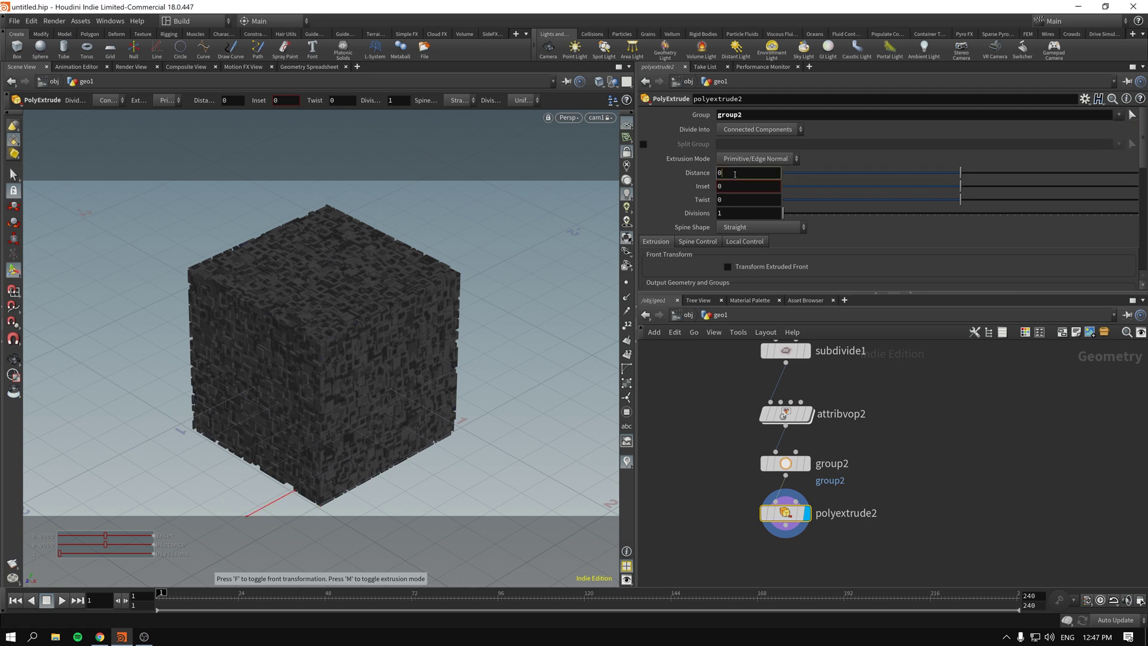
pyautogui.write('-0.1')
pyautogui.press('Return')
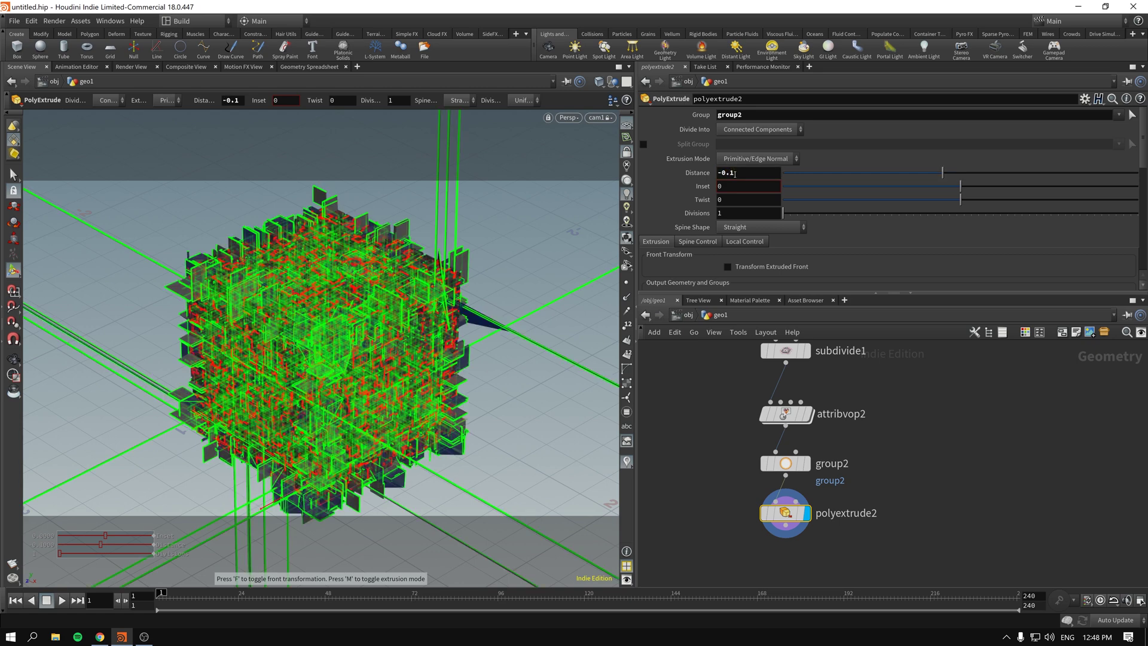
pyautogui.click(733, 172)
pyautogui.press('BackSpace')
pyautogui.write('03')
pyautogui.press('Return')
pyautogui.click(739, 173)
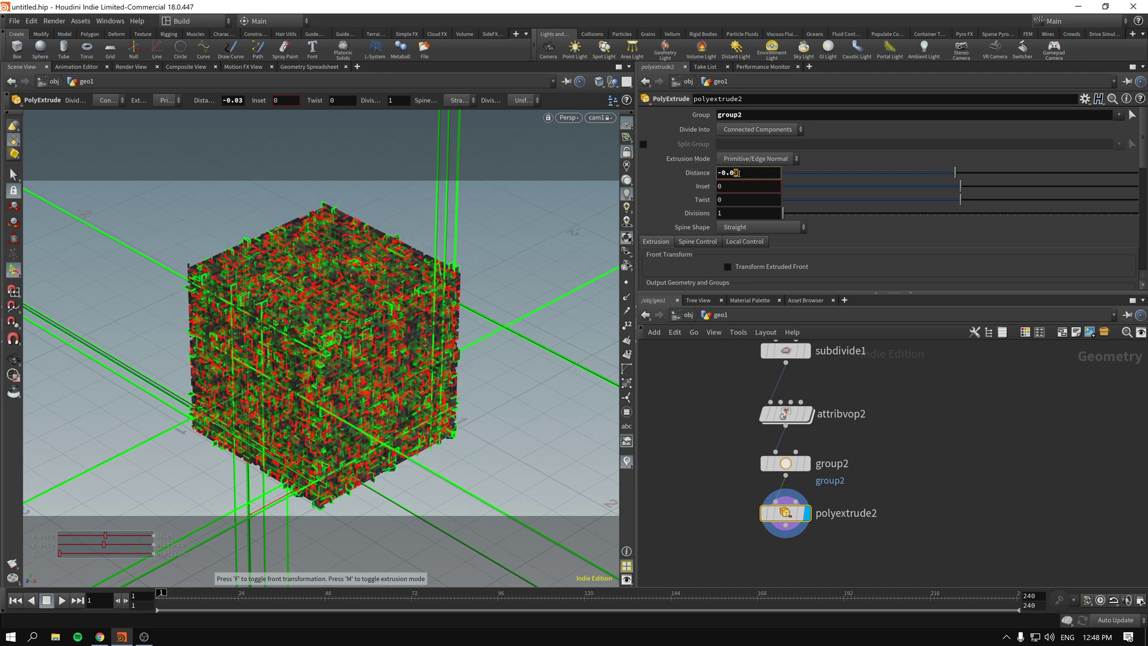
pyautogui.press('BackSpace')
pyautogui.write('2')
pyautogui.press('Return')
pyautogui.moveTo(739, 173); pyautogui.dragTo(795, 180, button='middle')
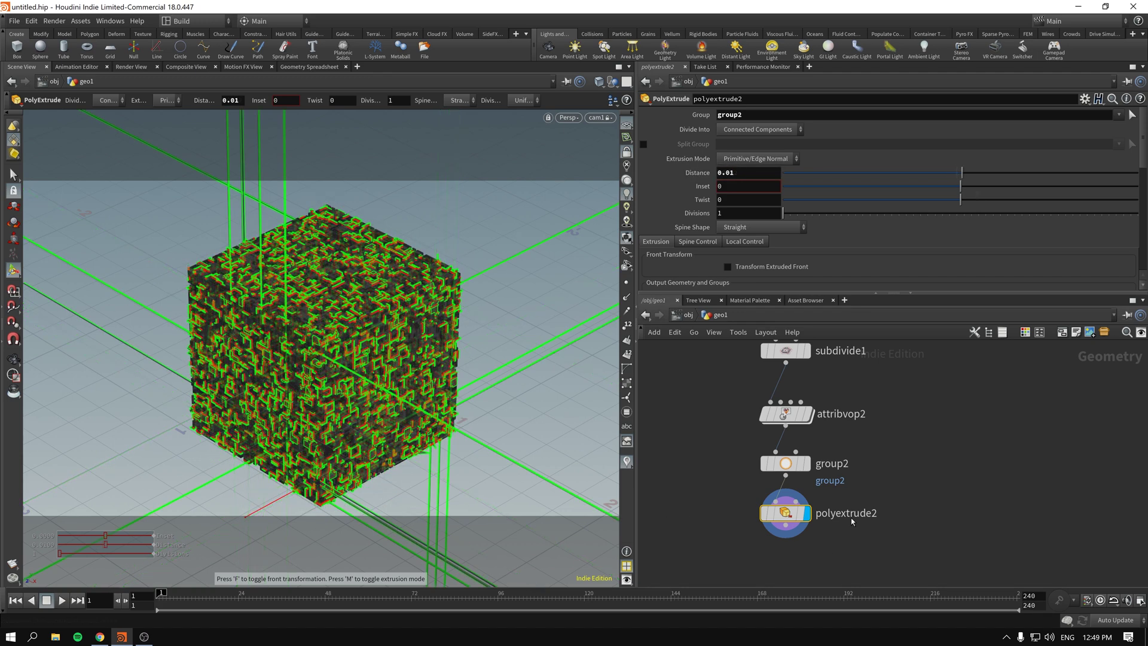
# - Set Divide Into to Individual Elements
pyautogui.click(750, 130)
pyautogui.click(763, 144)
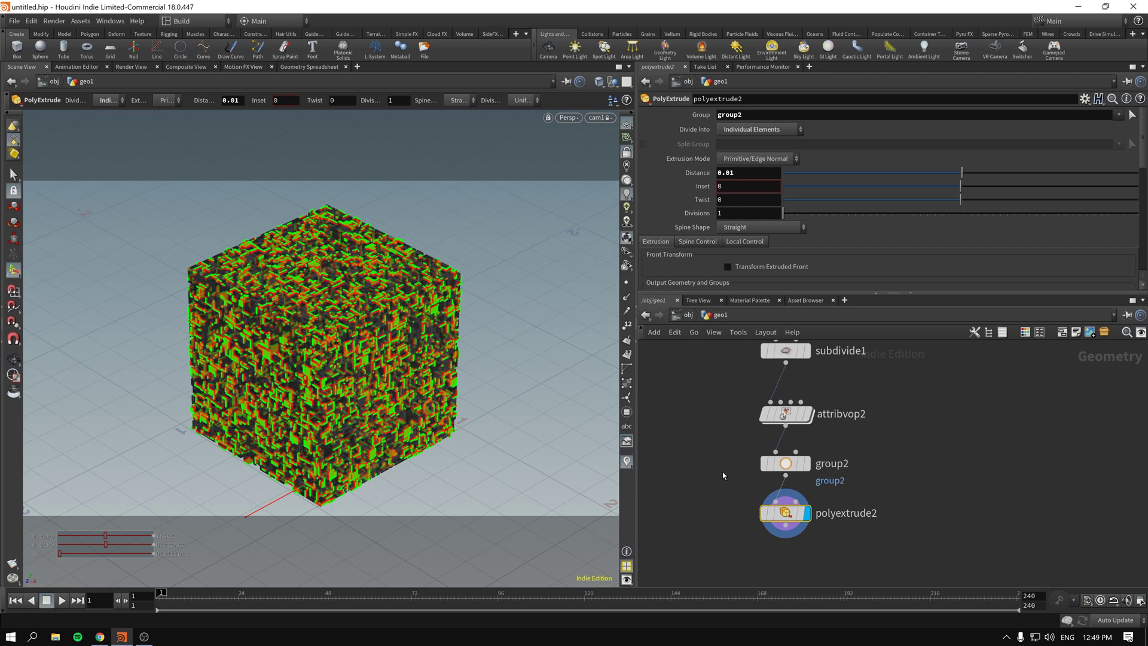
pyautogui.press('Tab')
# - Add a Normal node after polyextrude2, then go up to /obj with U
pyautogui.write('normal')
pyautogui.press('Return')
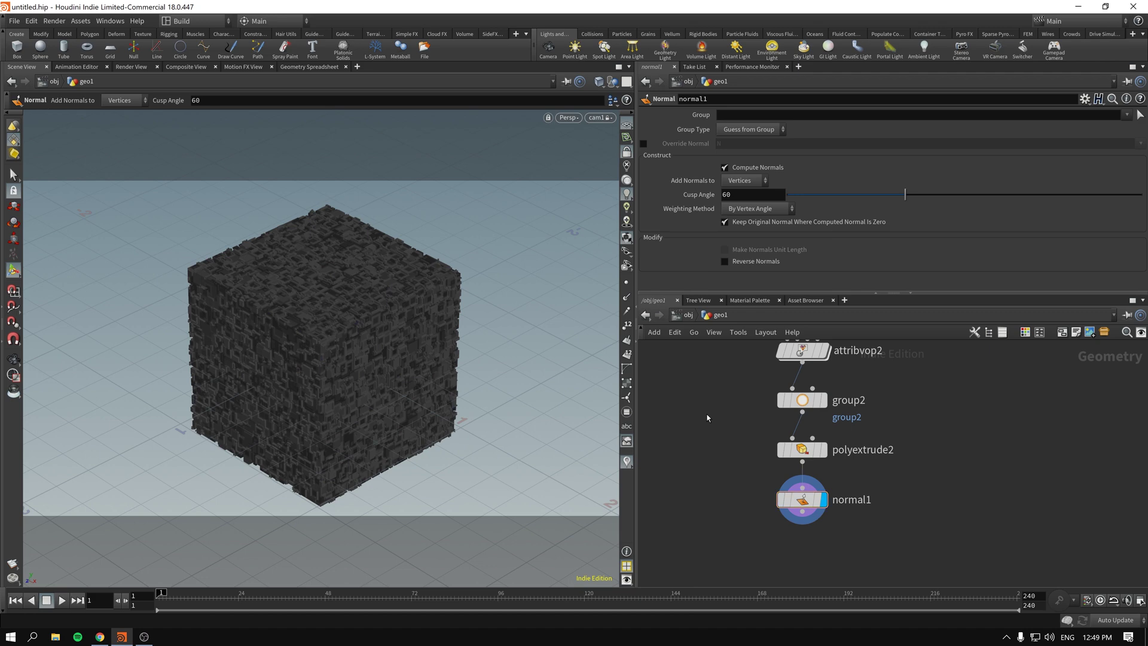
pyautogui.press('u')
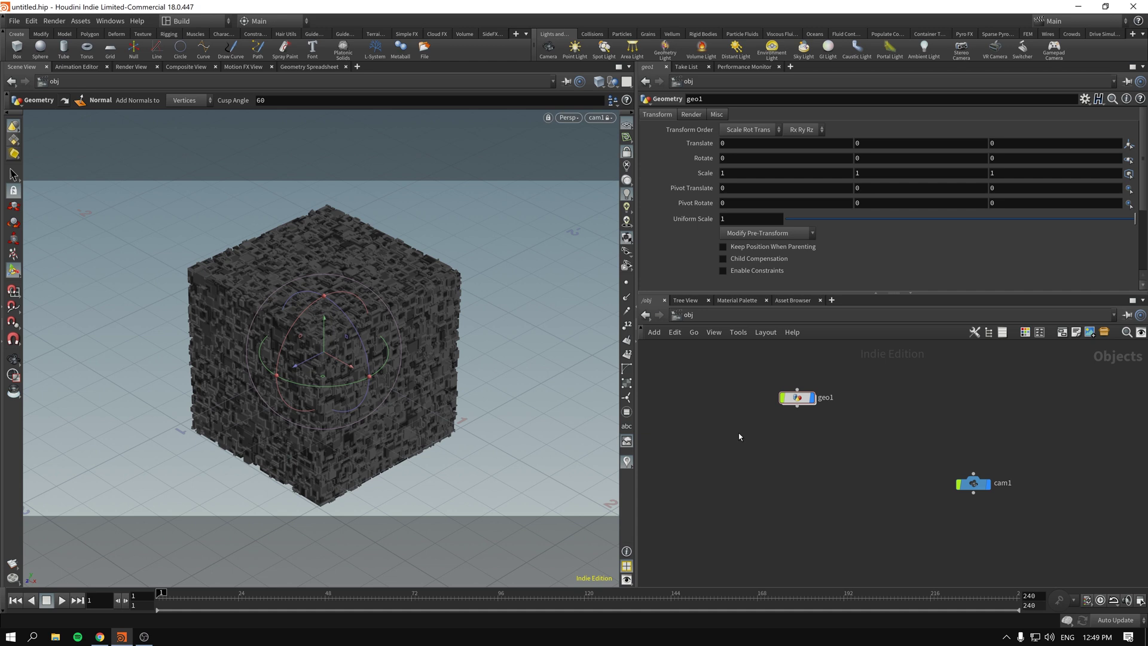
# - Add an environment light using the HDRIHaven_lenong_1_2k.rat environment map
pyautogui.click(773, 49)
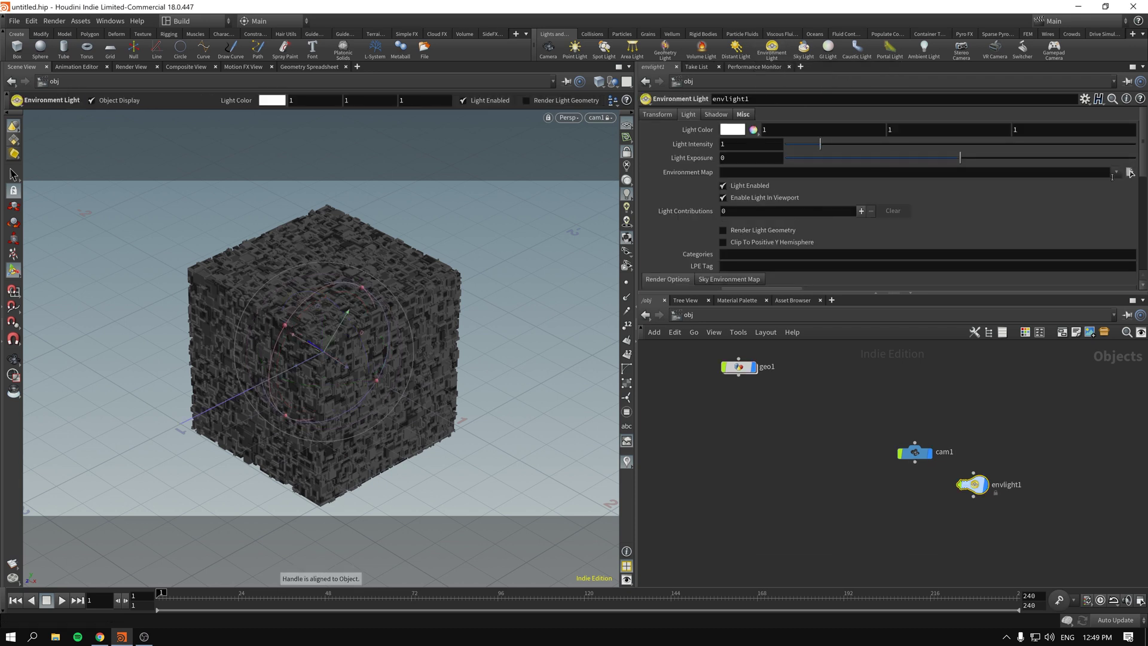
pyautogui.click(1128, 173)
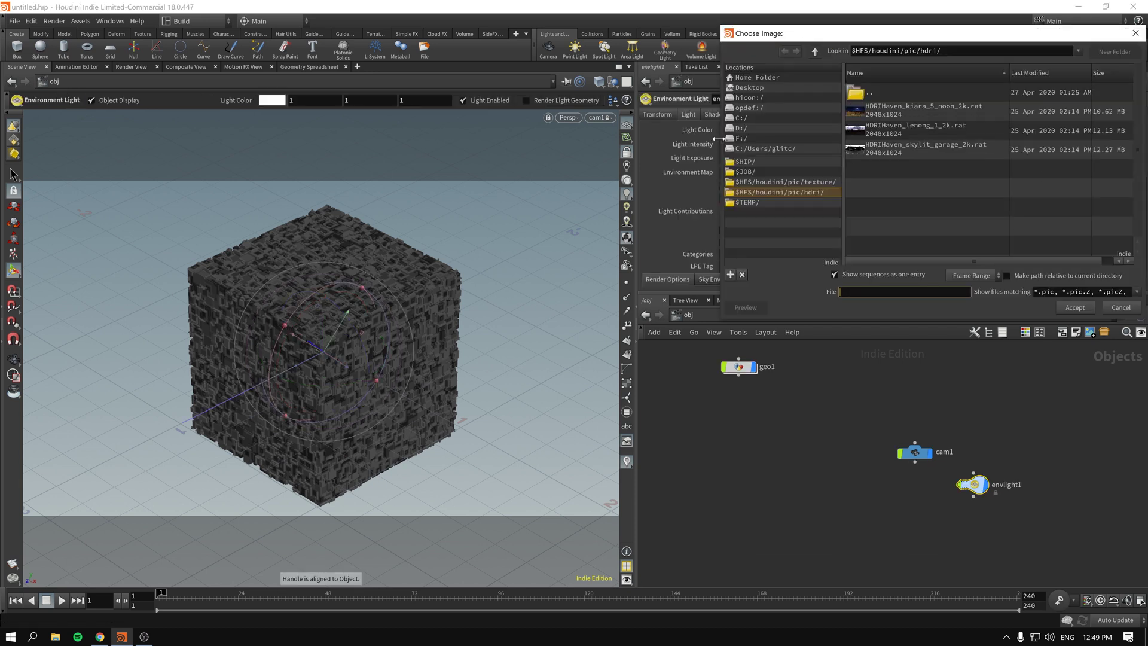
pyautogui.click(904, 133)
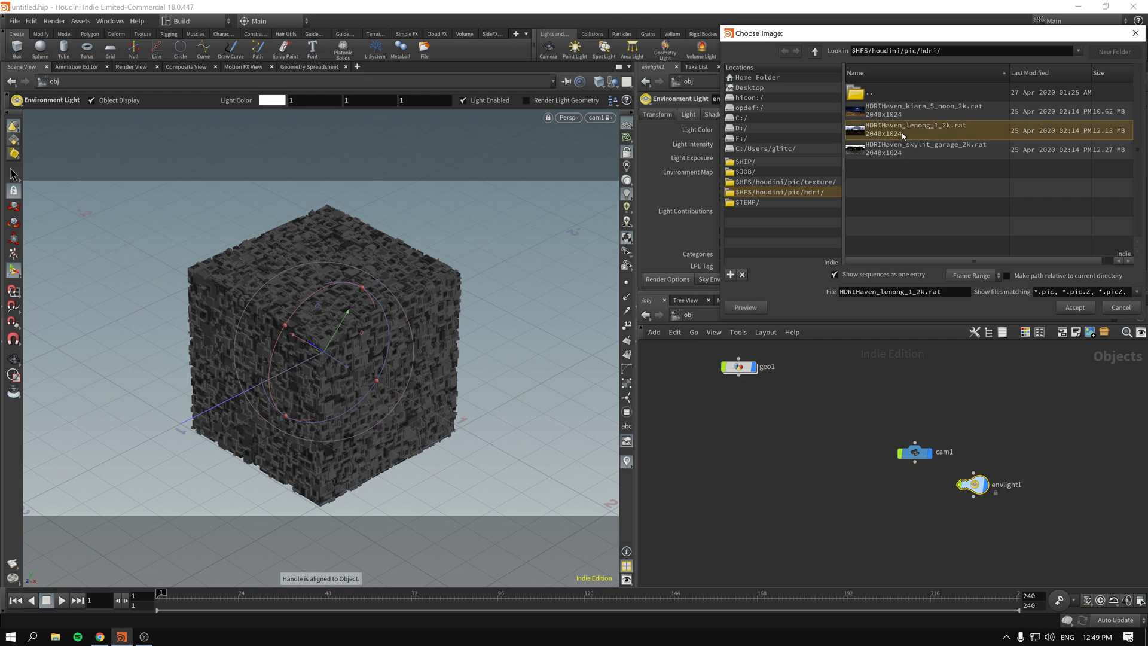
pyautogui.click(1075, 307)
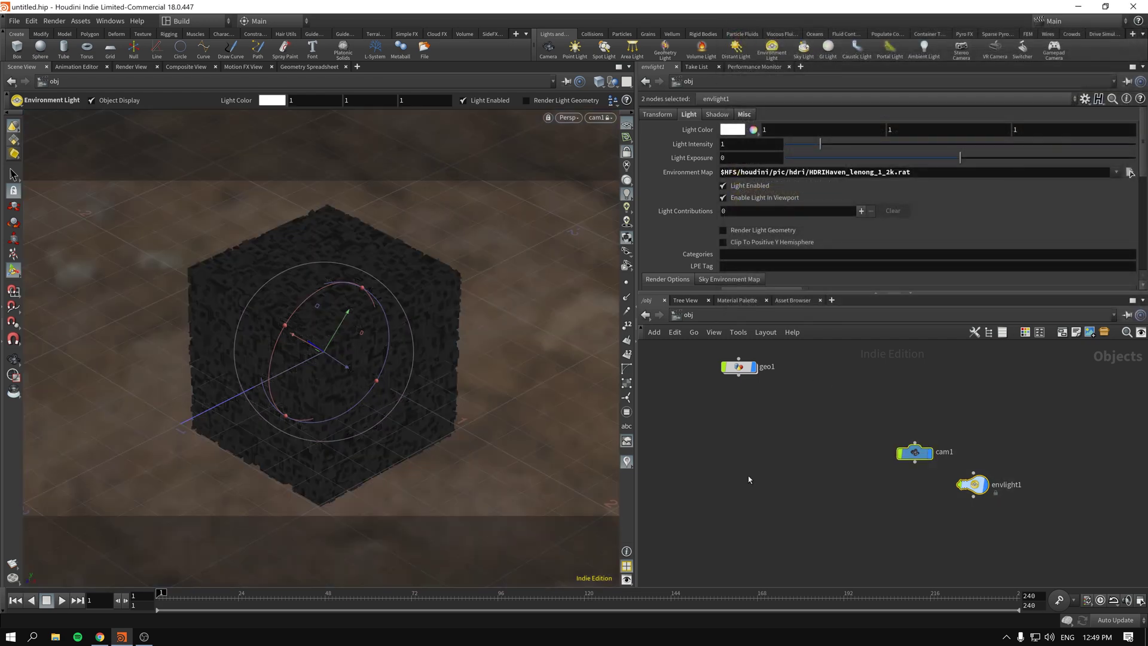
# - Tidy the object layout, enable high-quality lighting with shadows, and move geo1 left
pyautogui.press('l')
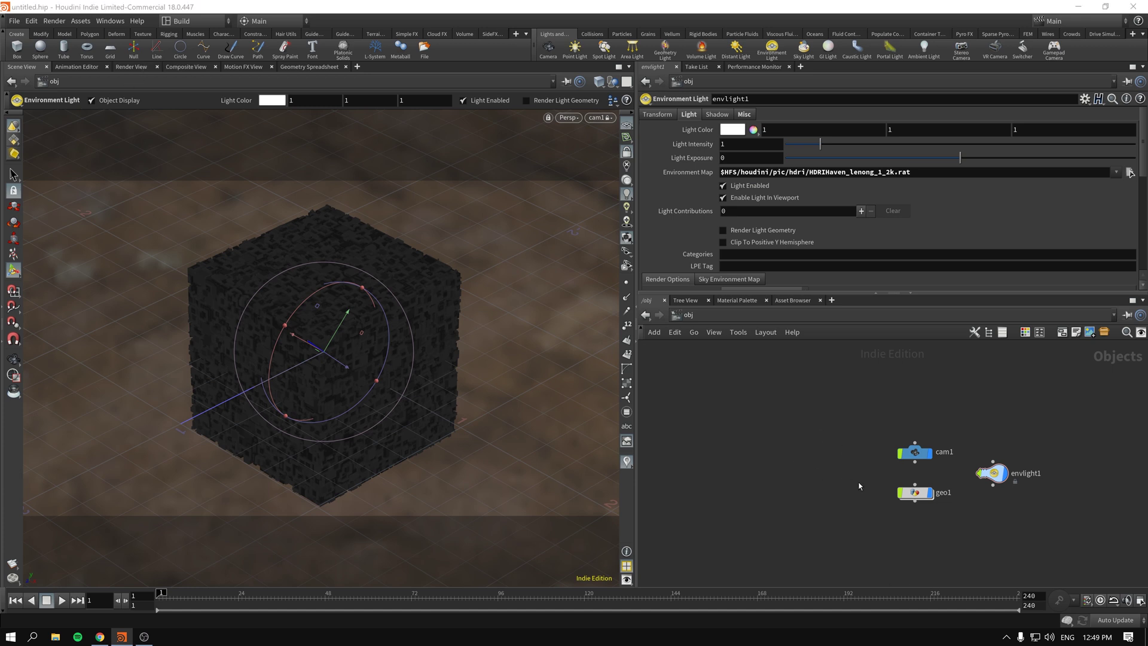
pyautogui.click(627, 207)
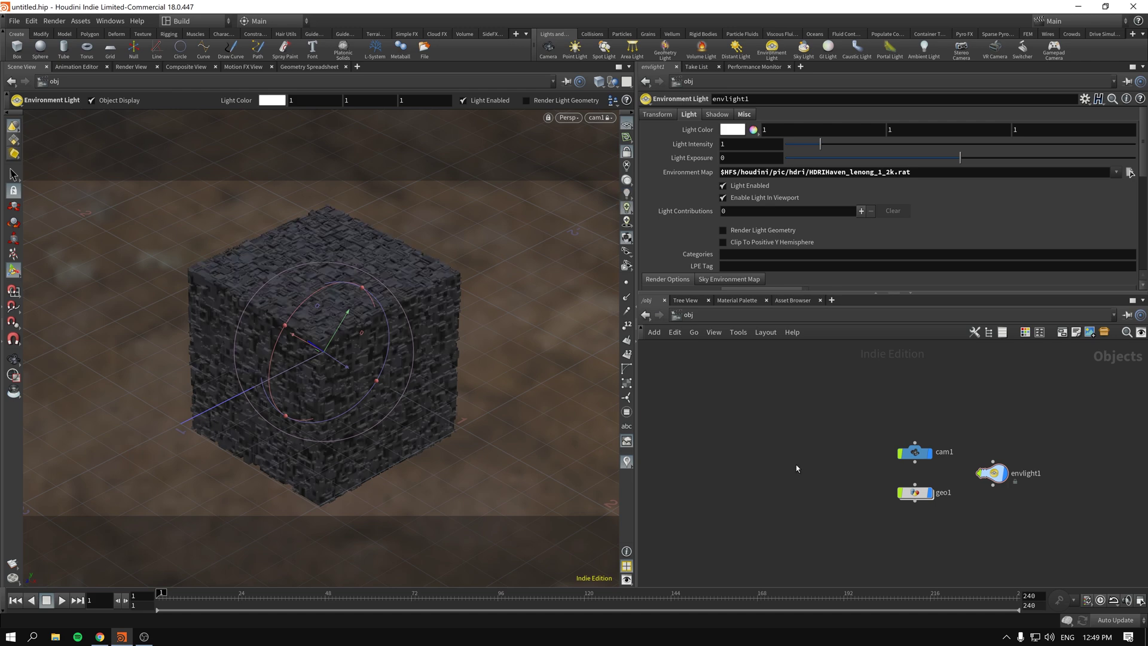
pyautogui.moveTo(913, 492); pyautogui.dragTo(808, 440)
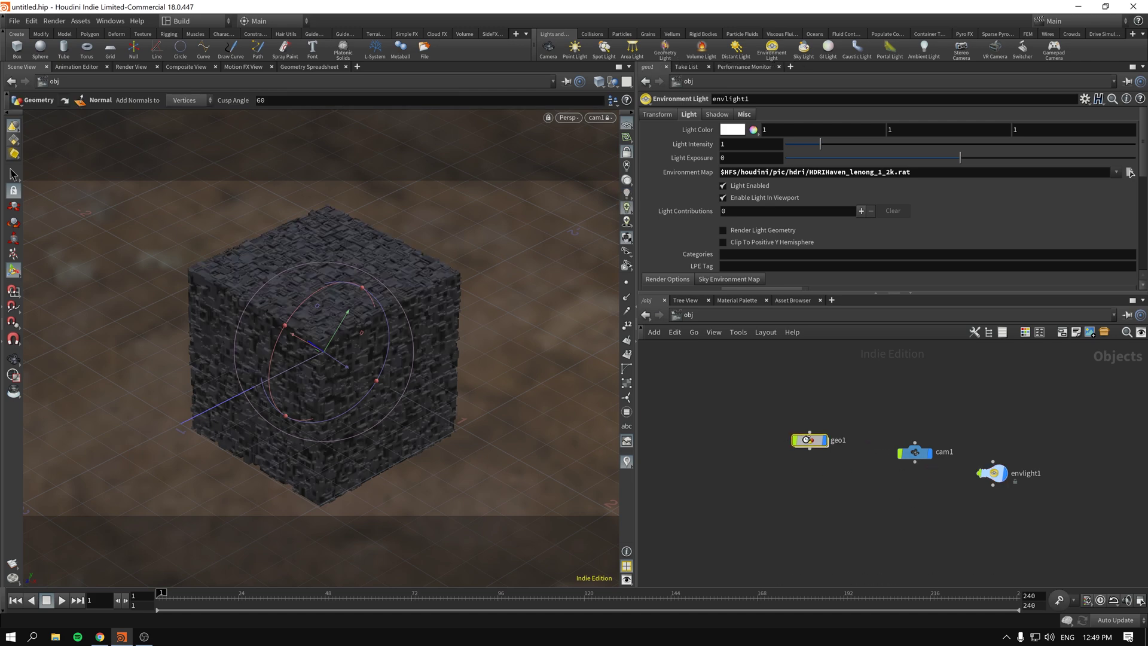
# - Inside geo1, add a Color node after normal1
pyautogui.doubleClick(804, 441)
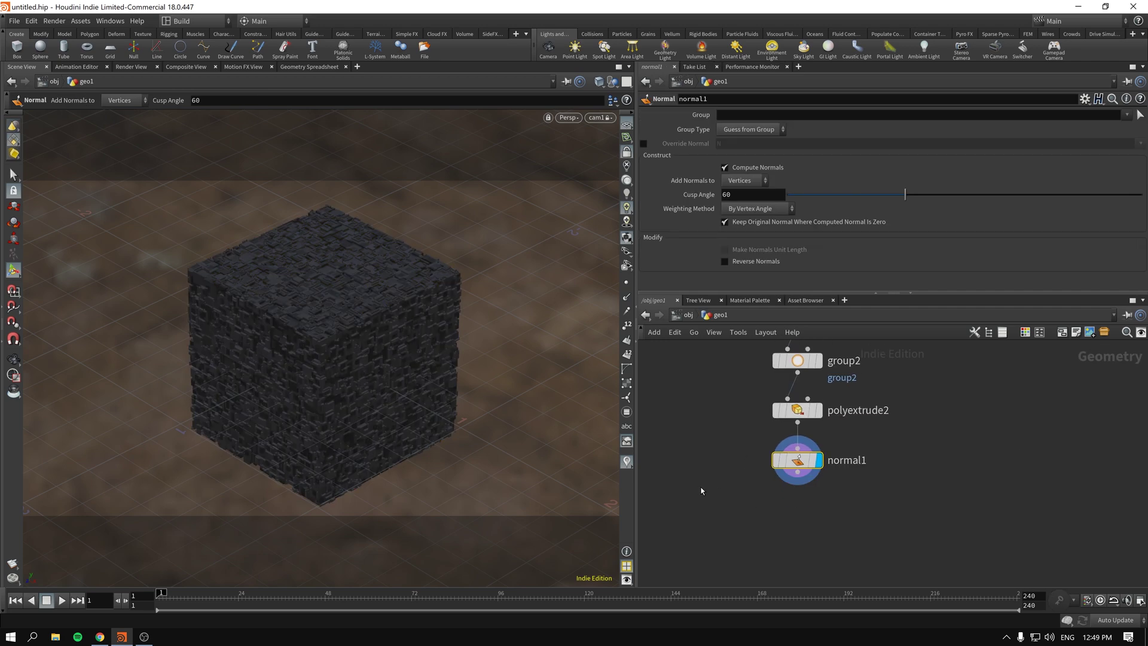
pyautogui.press('Tab')
pyautogui.write('color')
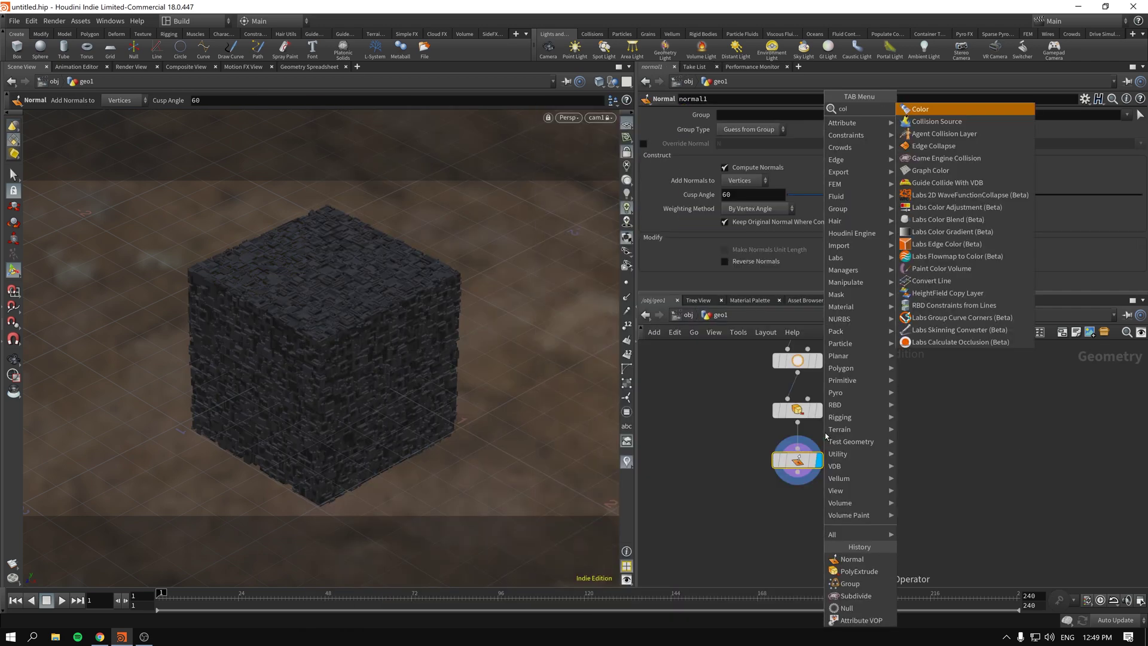
pyautogui.press('Return')
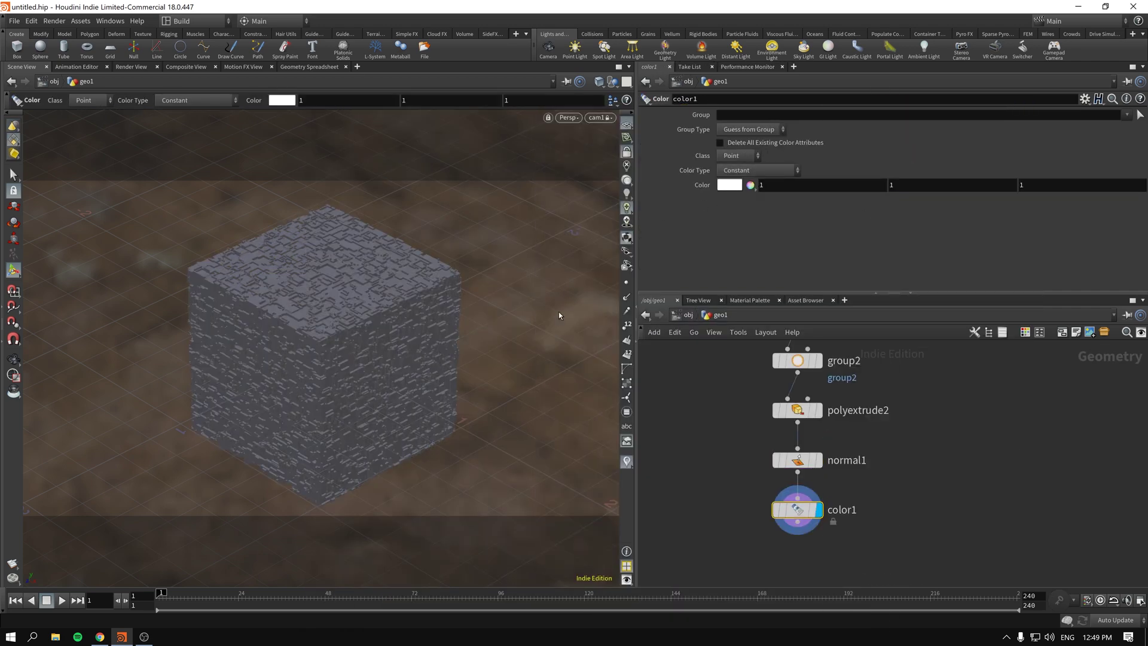
# - Display normal1 instead of color1, then end inside geo1 zoomed out on the chain
pyautogui.click(686, 315)
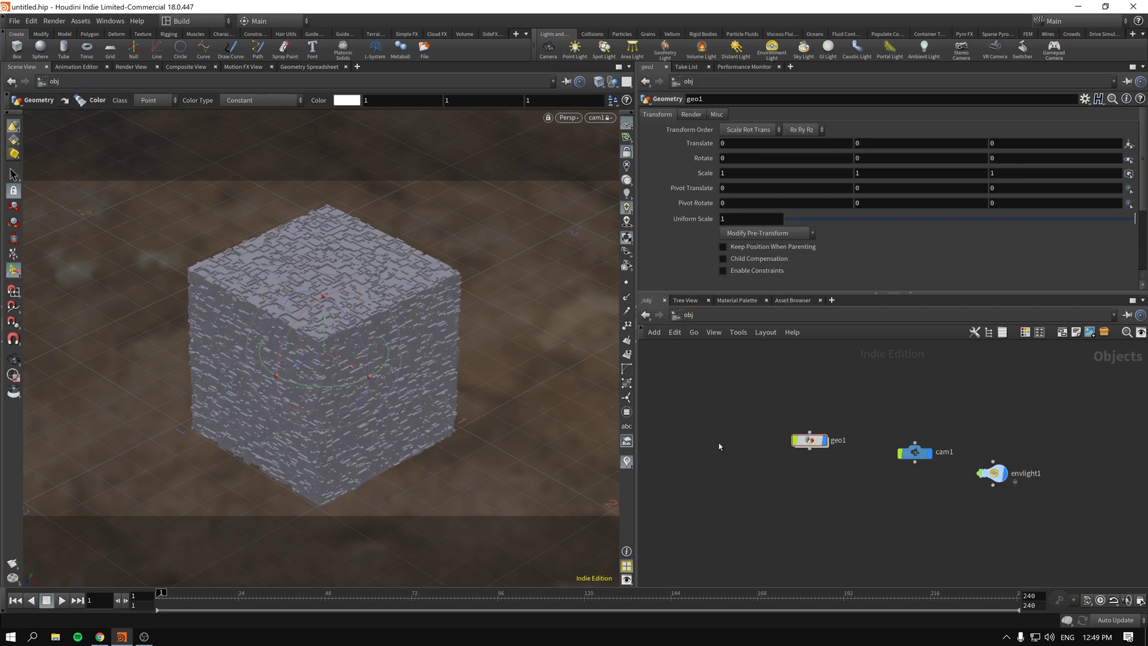
pyautogui.doubleClick(812, 445)
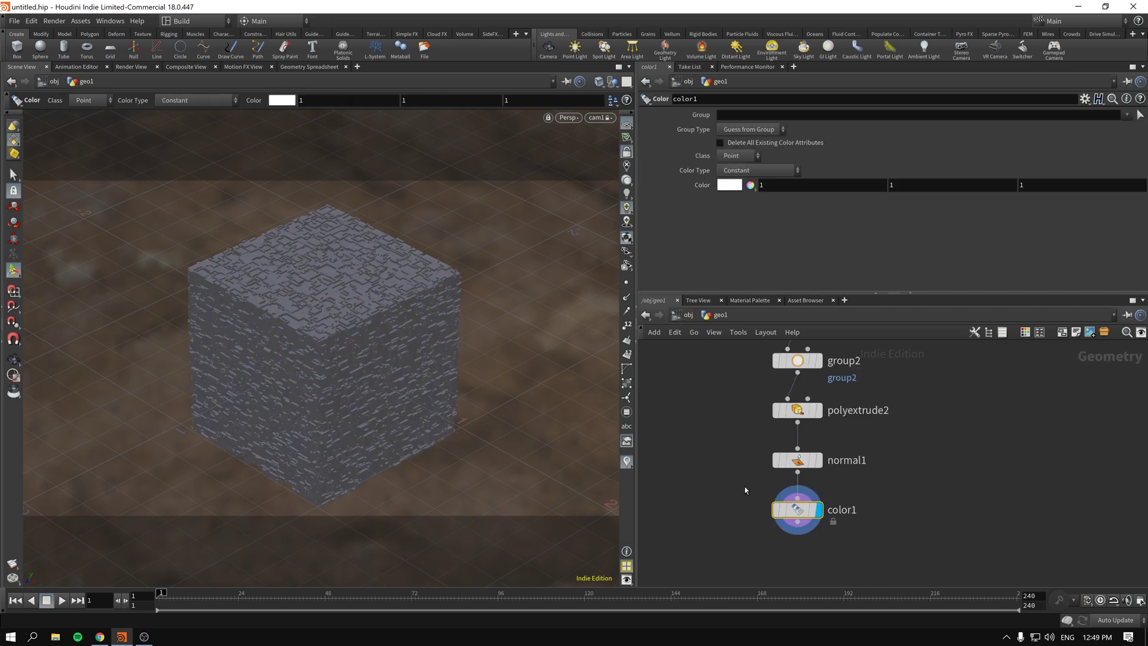
pyautogui.click(818, 460)
pyautogui.click(684, 316)
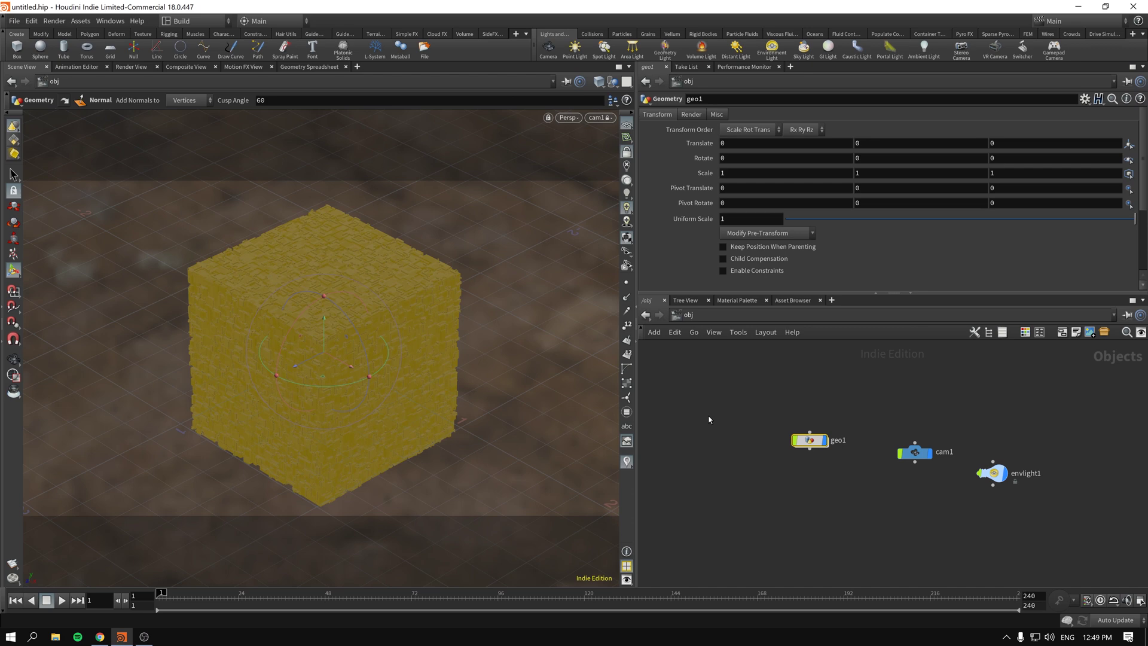
pyautogui.doubleClick(810, 441)
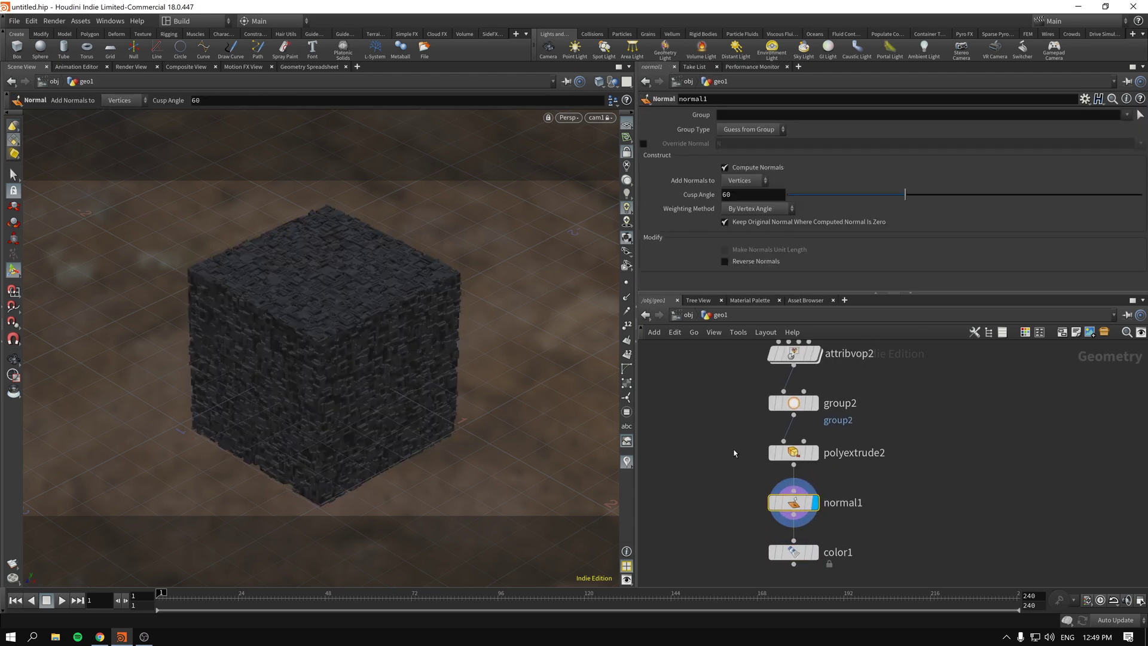
pyautogui.click(687, 316)
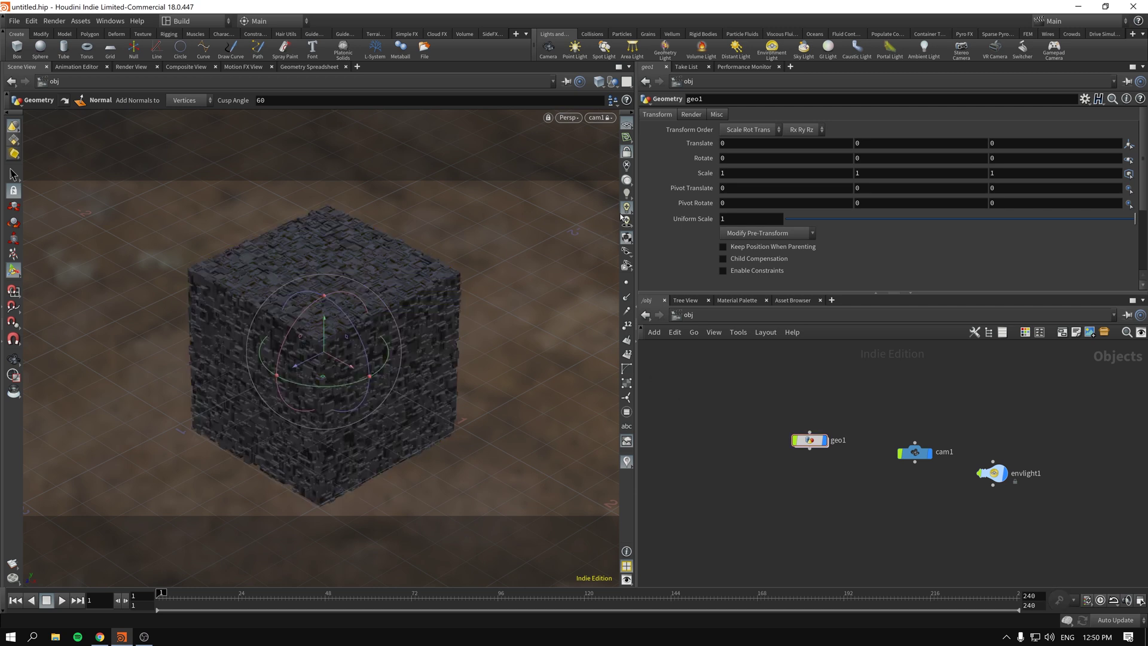
pyautogui.doubleClick(810, 441)
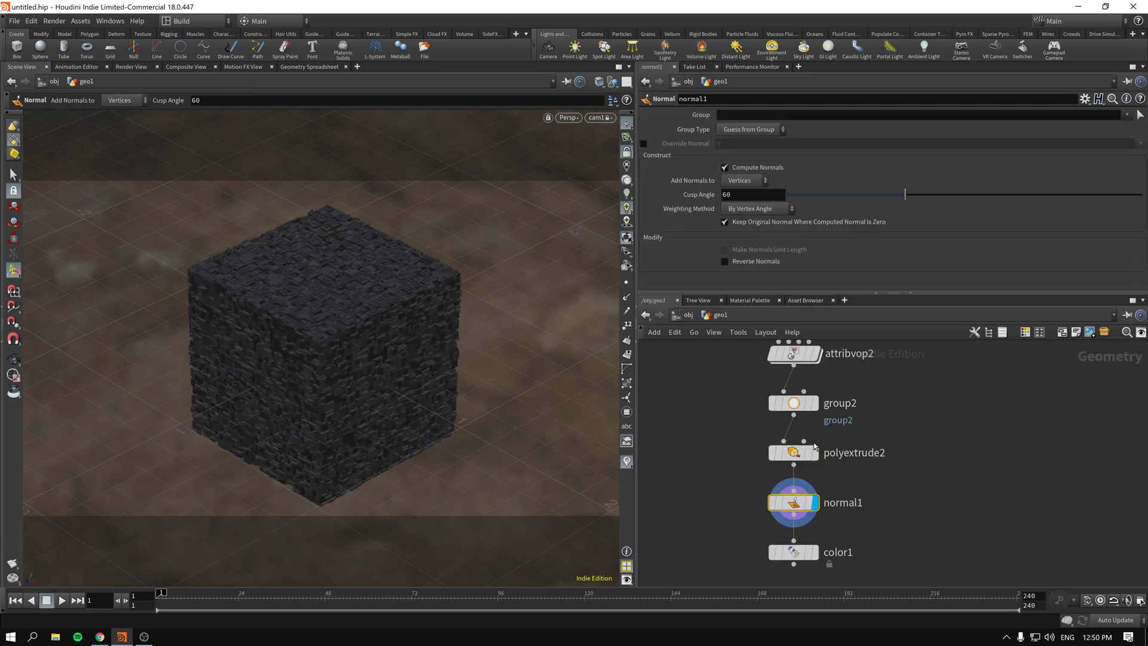
pyautogui.scroll(-5, 815, 446)
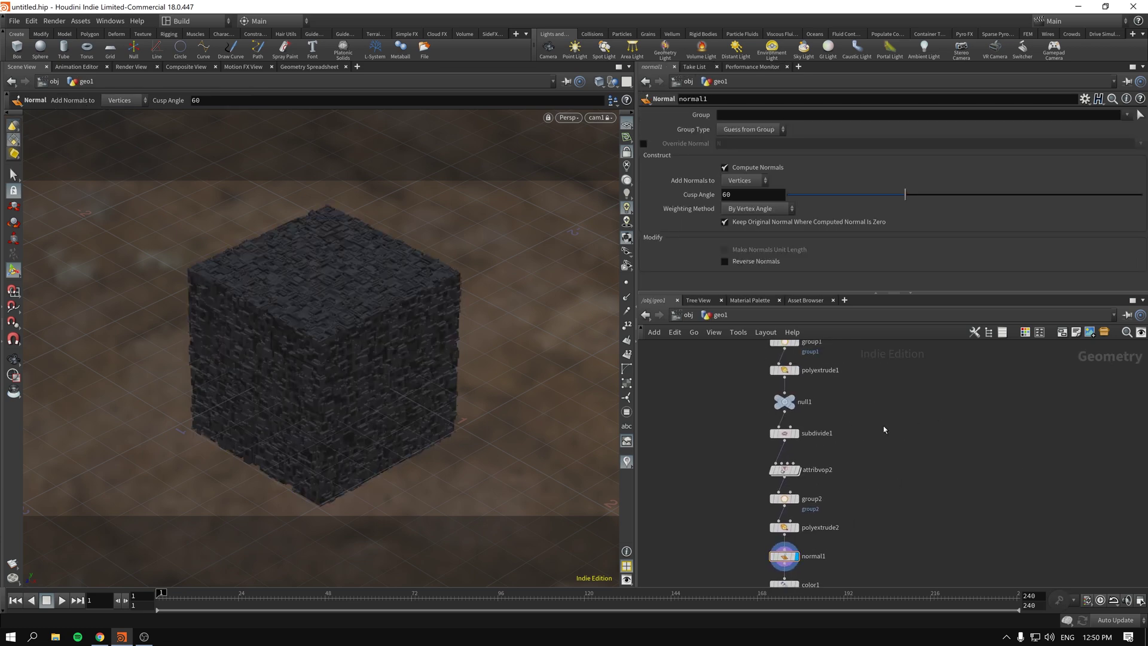
# - Add a Sphere node beside box1 and wire it into attribvop1
pyautogui.press('Tab')
pyautogui.write('sphere')
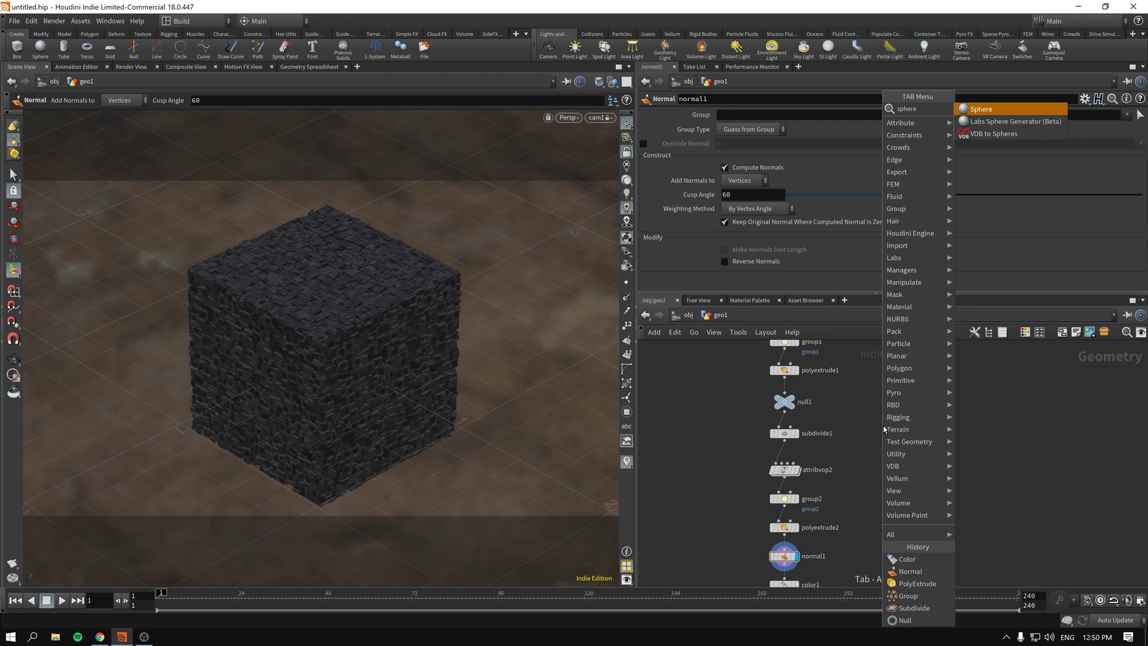
pyautogui.press('Return')
pyautogui.click(843, 465)
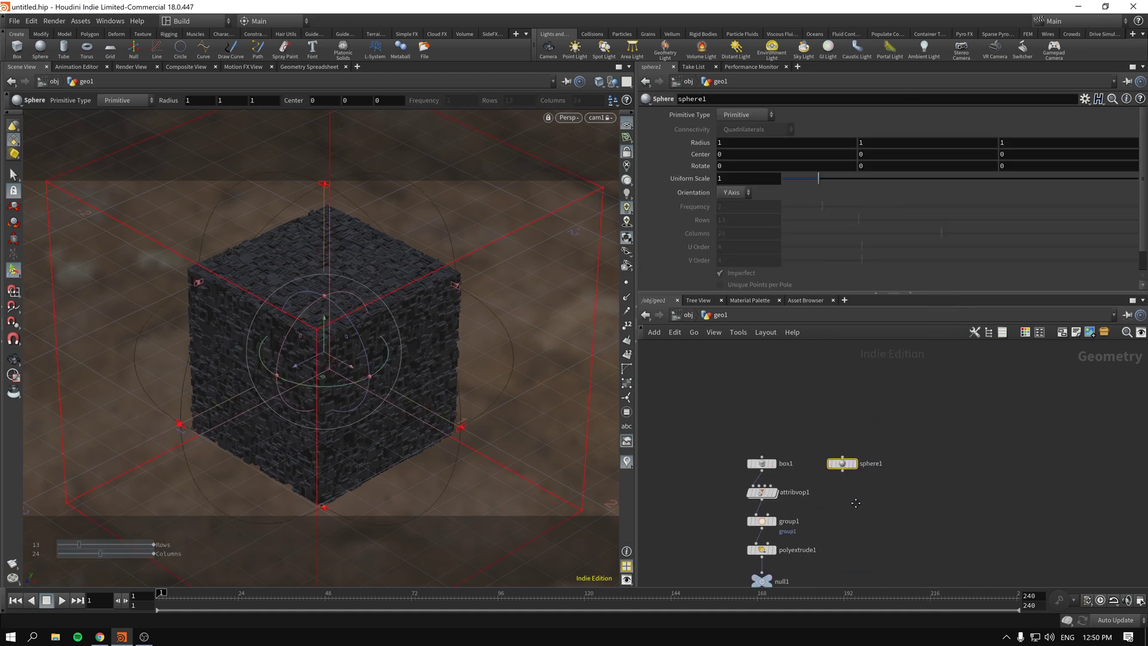
pyautogui.scroll(2, 856, 503)
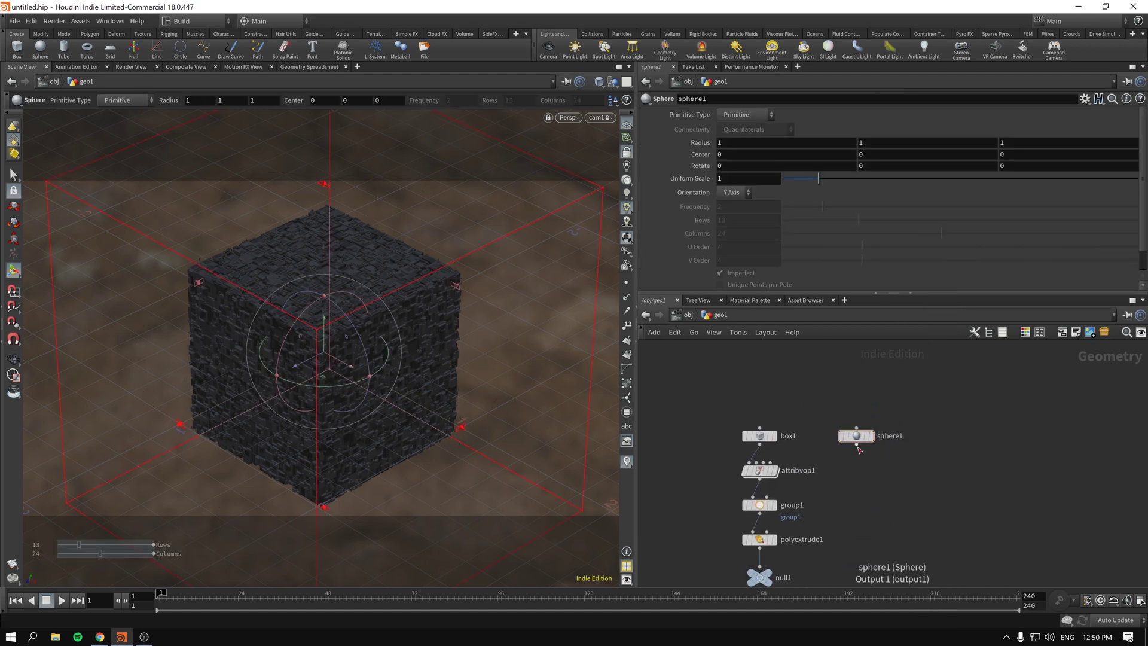
pyautogui.moveTo(858, 446); pyautogui.dragTo(755, 462)
pyautogui.moveTo(692, 521); pyautogui.dragTo(723, 411, button='middle')
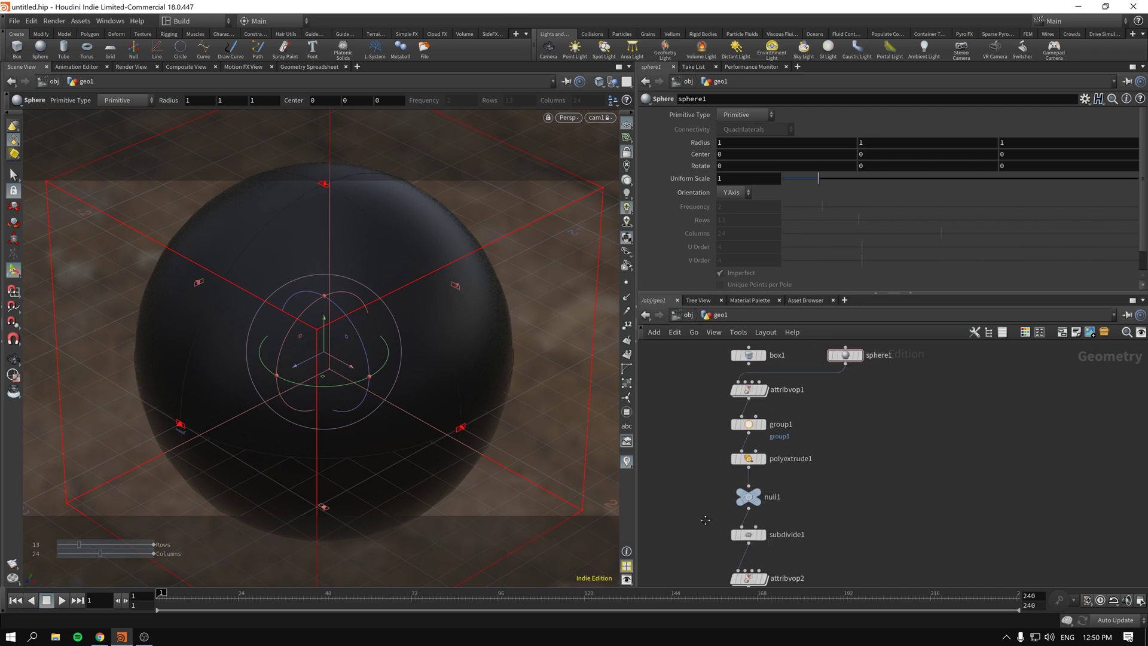
pyautogui.moveTo(706, 520); pyautogui.dragTo(680, 604, button='middle')
# - Make sphere1 a polygon mesh with 92 rows and 80 columns
pyautogui.click(742, 115)
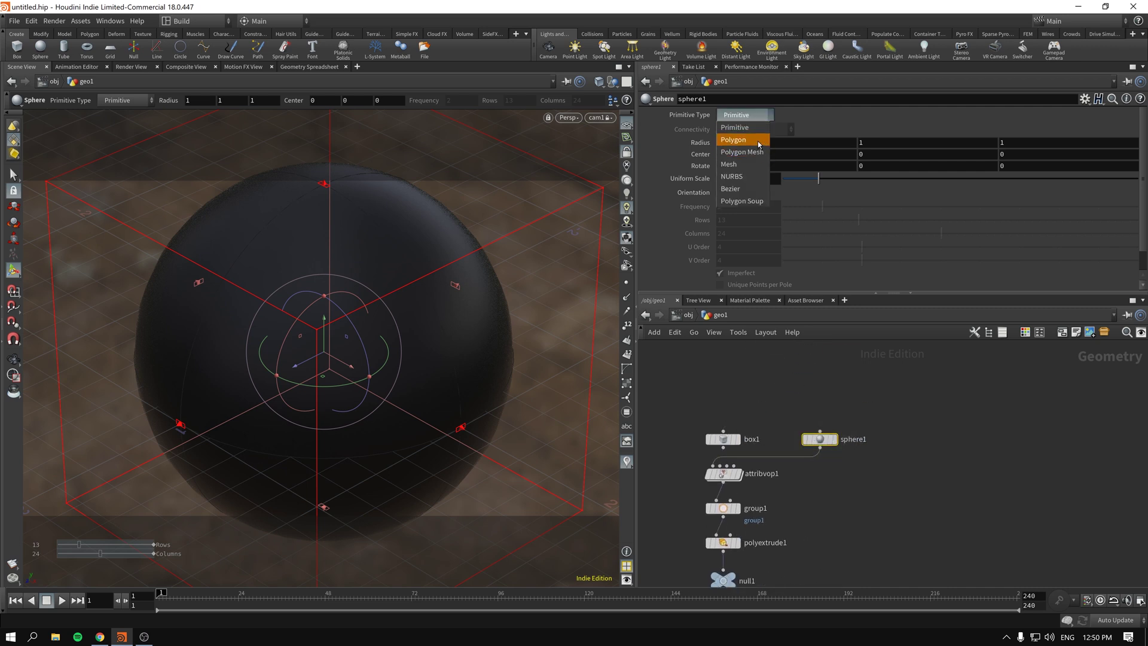
pyautogui.click(741, 152)
pyautogui.moveTo(839, 442)
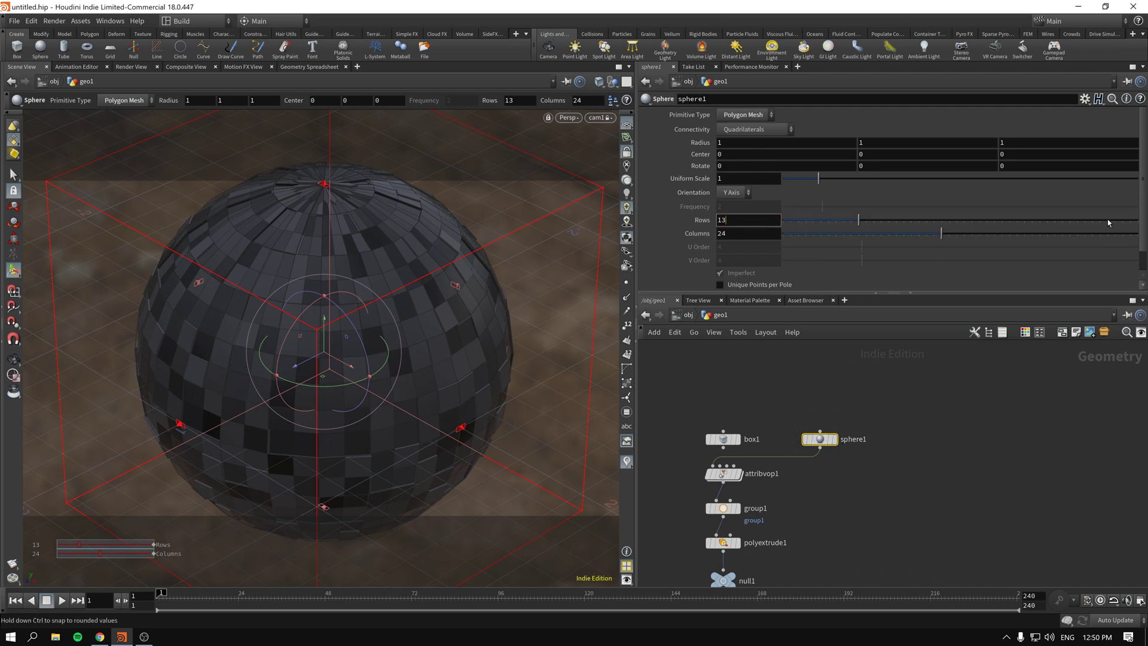
pyautogui.moveTo(1108, 220); pyautogui.dragTo(1137, 233)
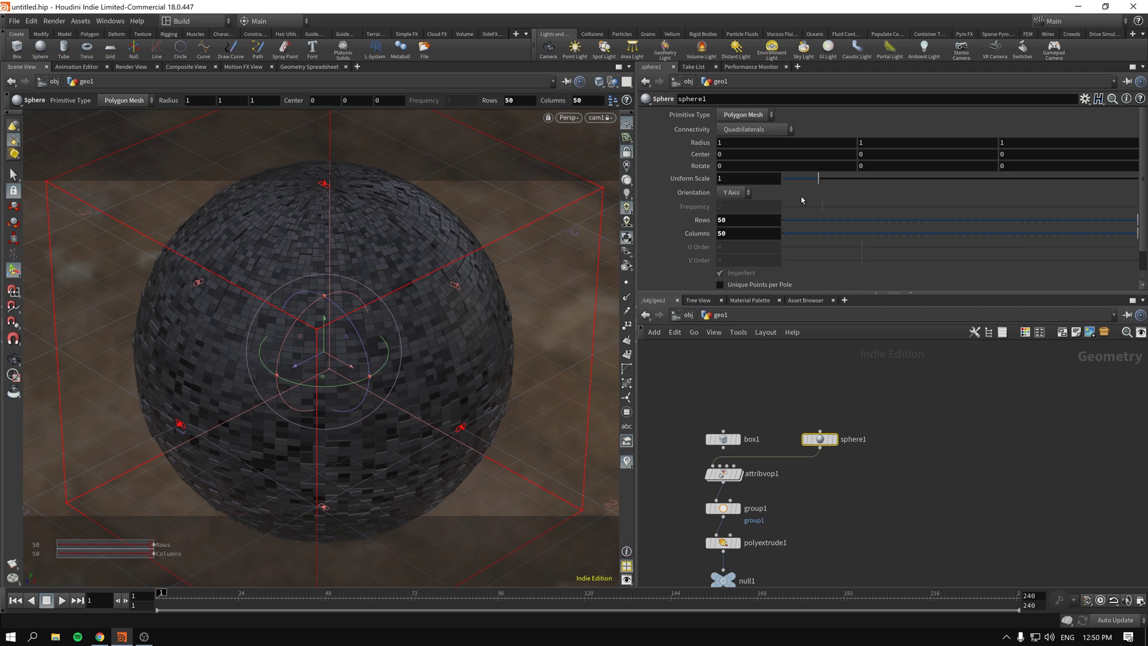
pyautogui.moveTo(751, 220); pyautogui.dragTo(780, 231, button='middle')
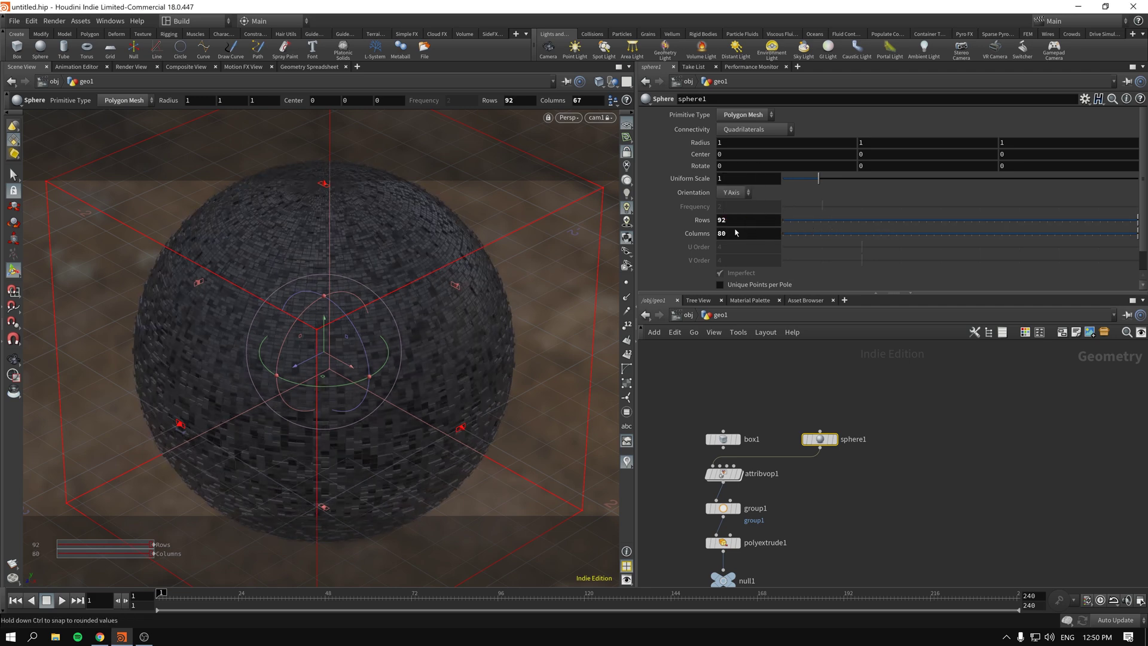
# - Inspect attribvop2, then check attribvop1's Worley noise VEX network and return to geo1
pyautogui.scroll(-3, 949, 526)
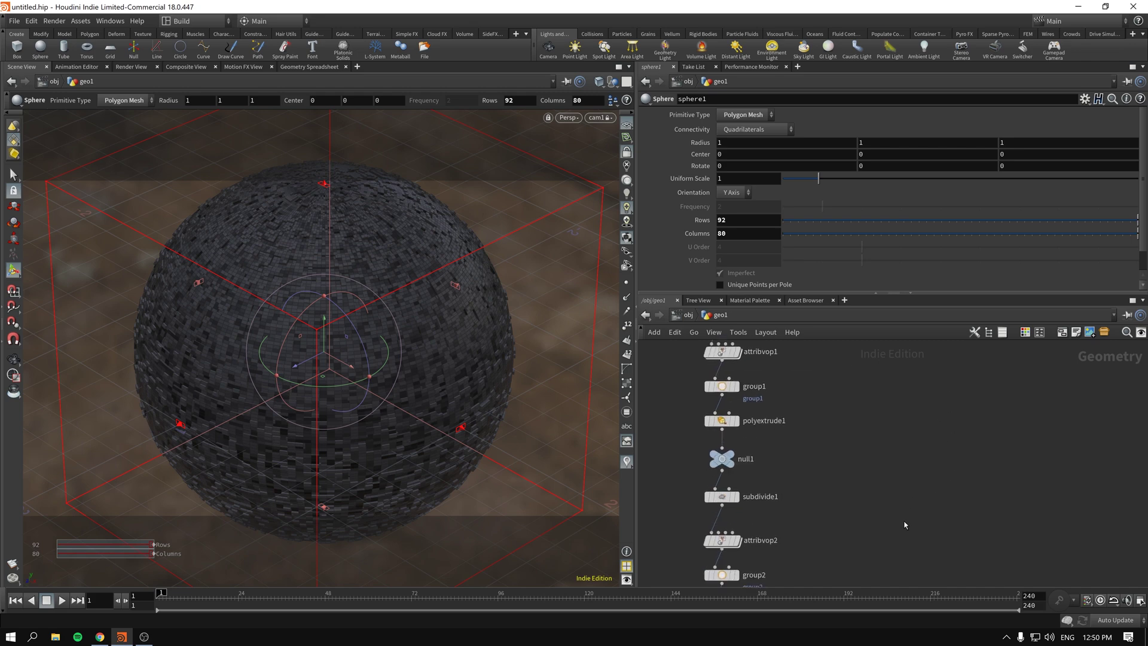
pyautogui.scroll(2, 895, 493)
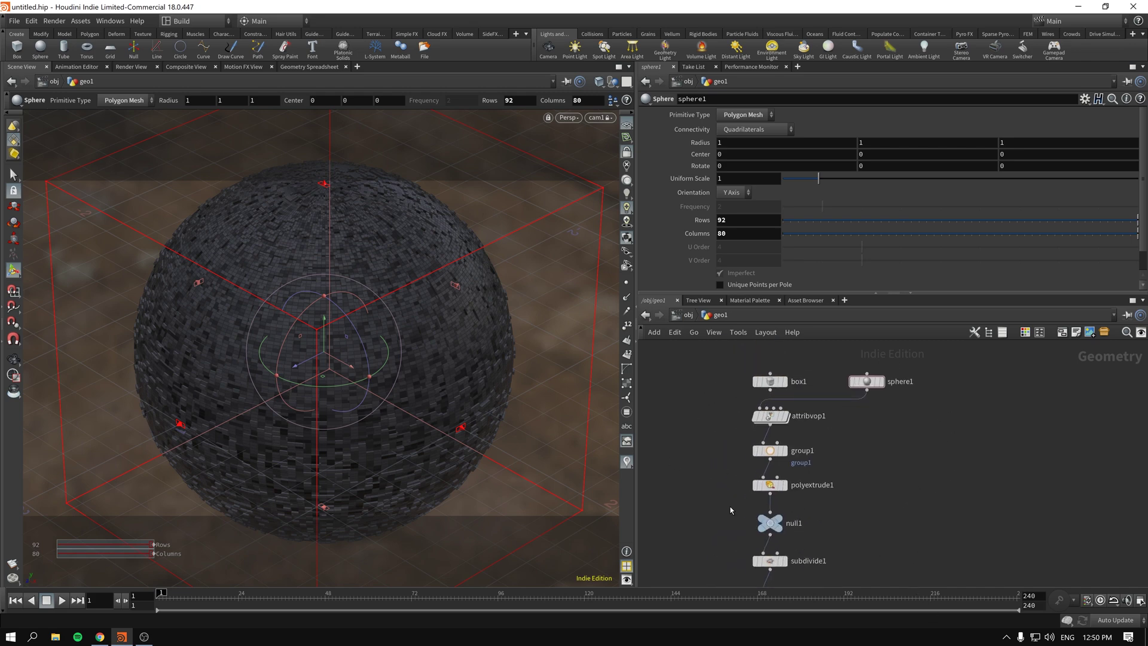
pyautogui.scroll(-1, 688, 450)
pyautogui.scroll(-2, 765, 506)
pyautogui.click(755, 495)
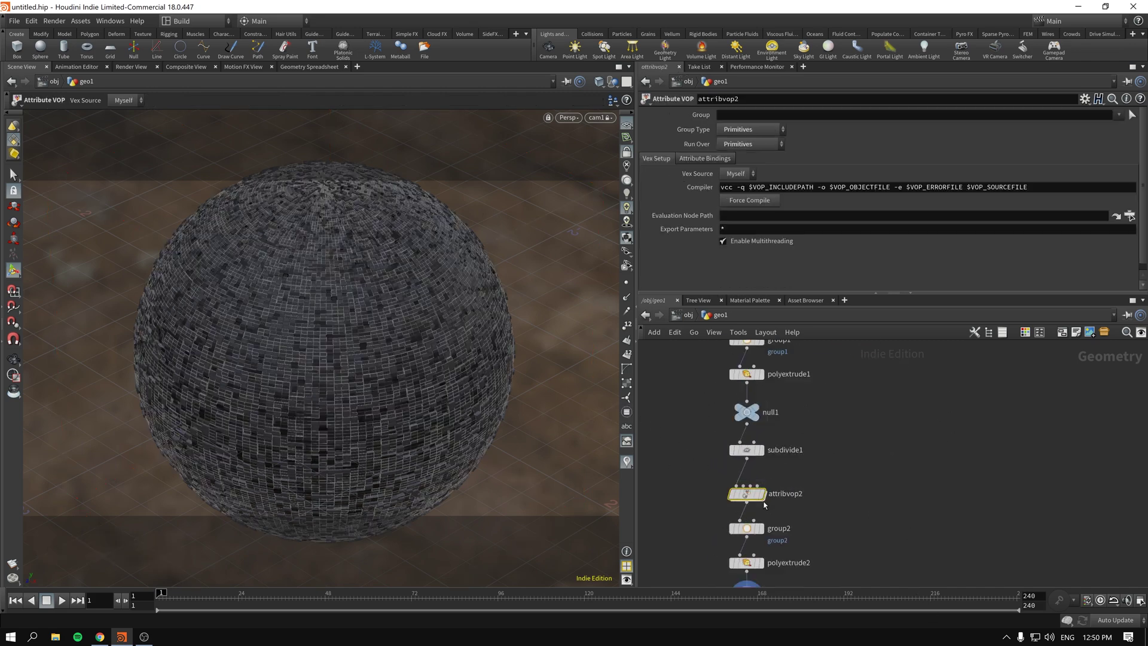
pyautogui.scroll(3, 715, 473)
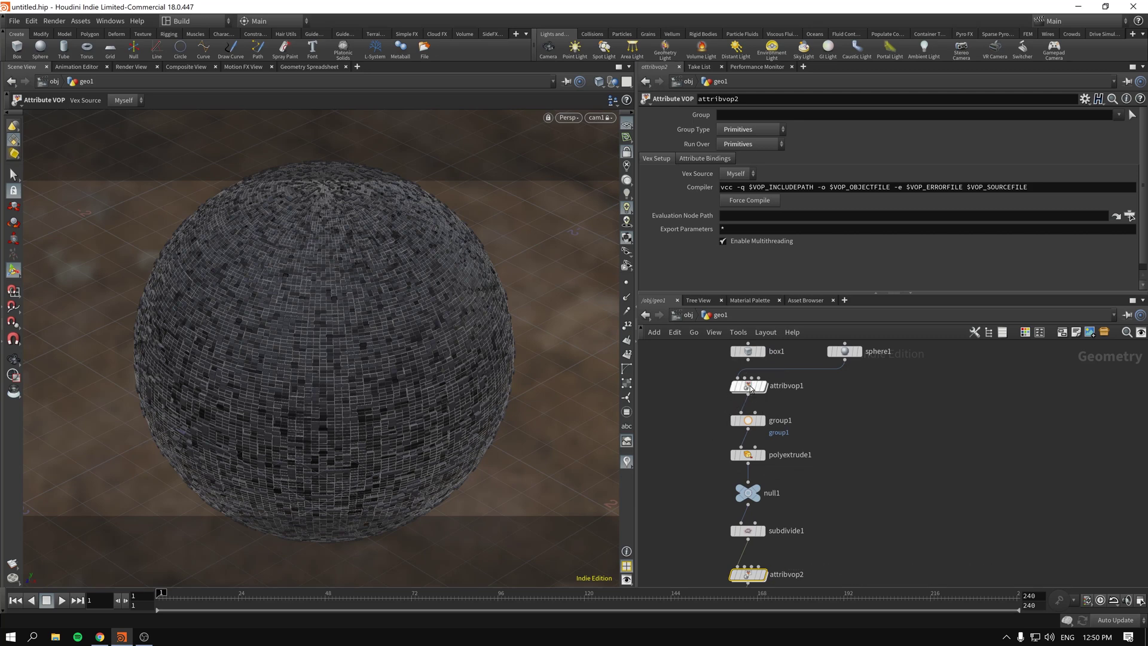
pyautogui.doubleClick(749, 386)
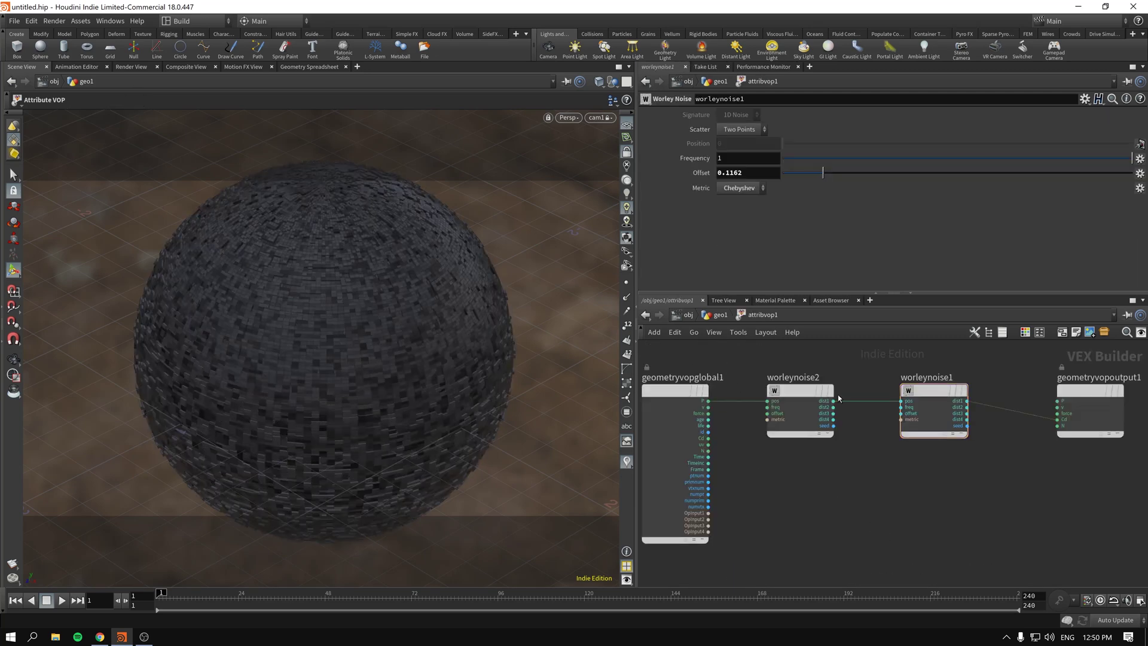
pyautogui.press('u')
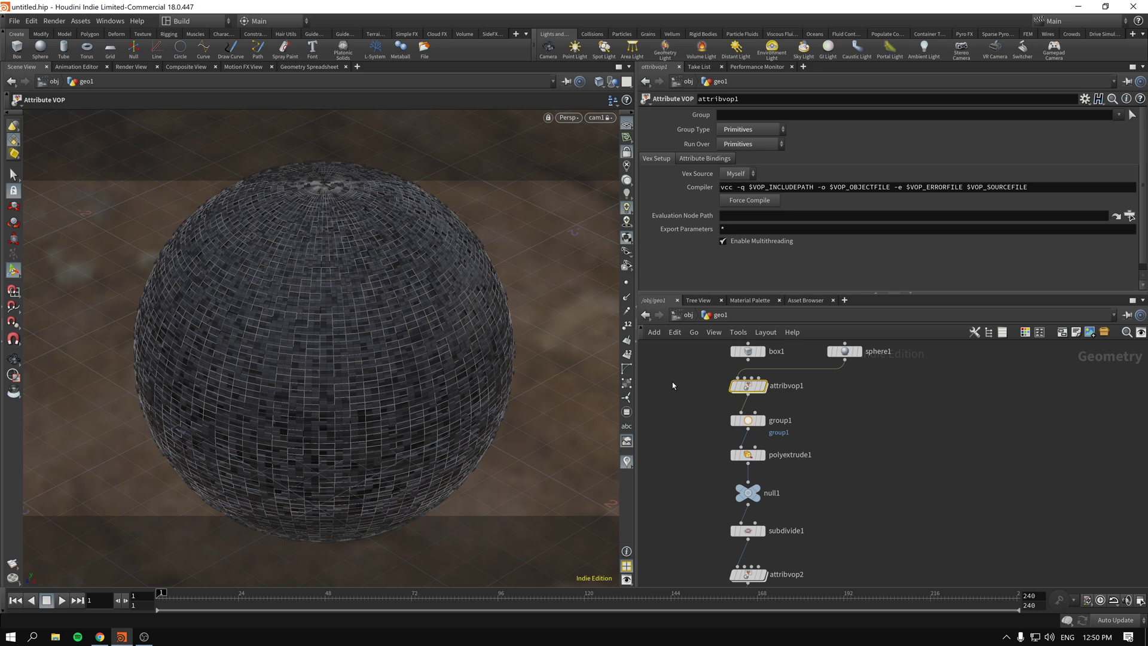
# - Disconnect the sphere and feed box1 back into attribvop1
pyautogui.scroll(3, 742, 418)
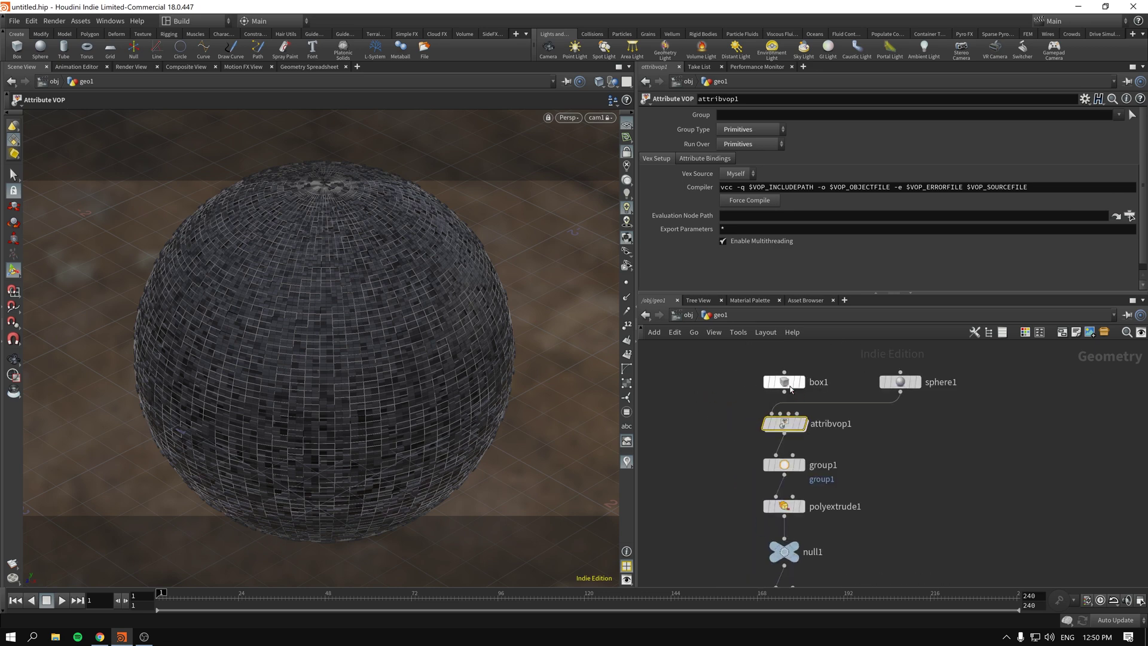
pyautogui.moveTo(780, 413); pyautogui.dragTo(771, 413)
pyautogui.click(739, 451)
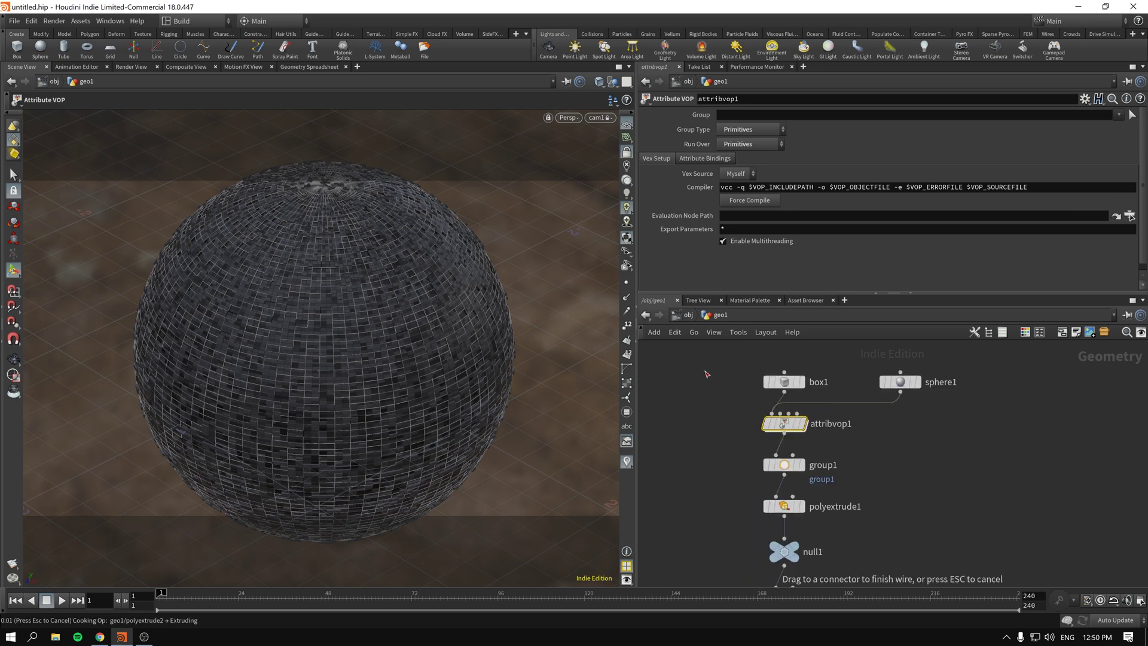
pyautogui.moveTo(821, 366); pyautogui.dragTo(717, 397)
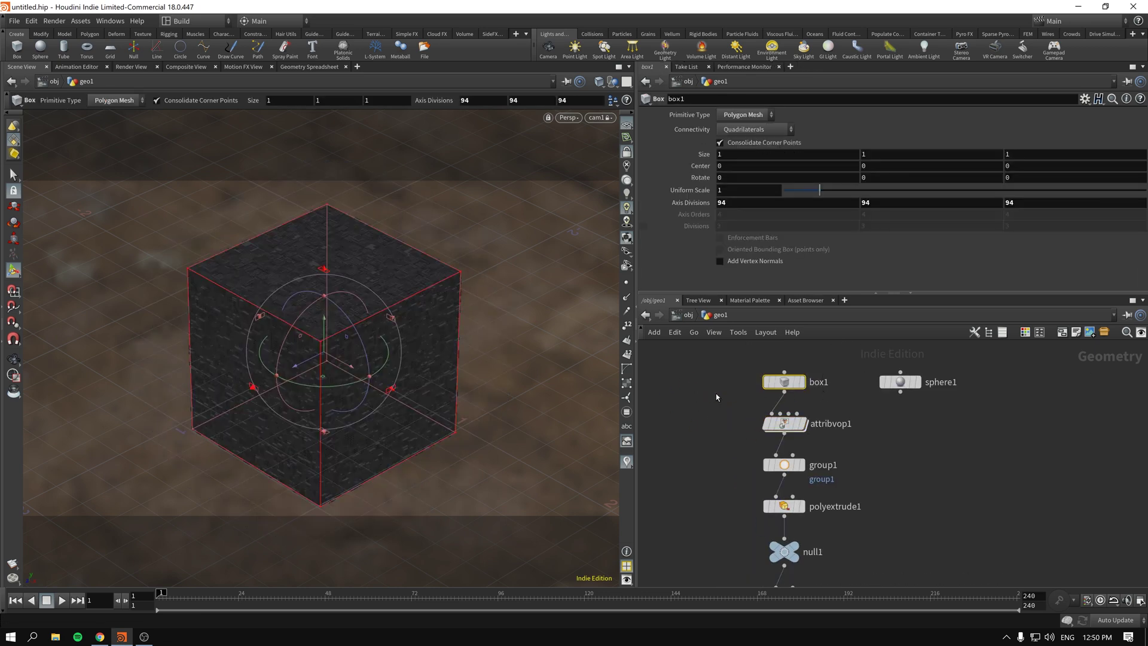
pyautogui.click(687, 315)
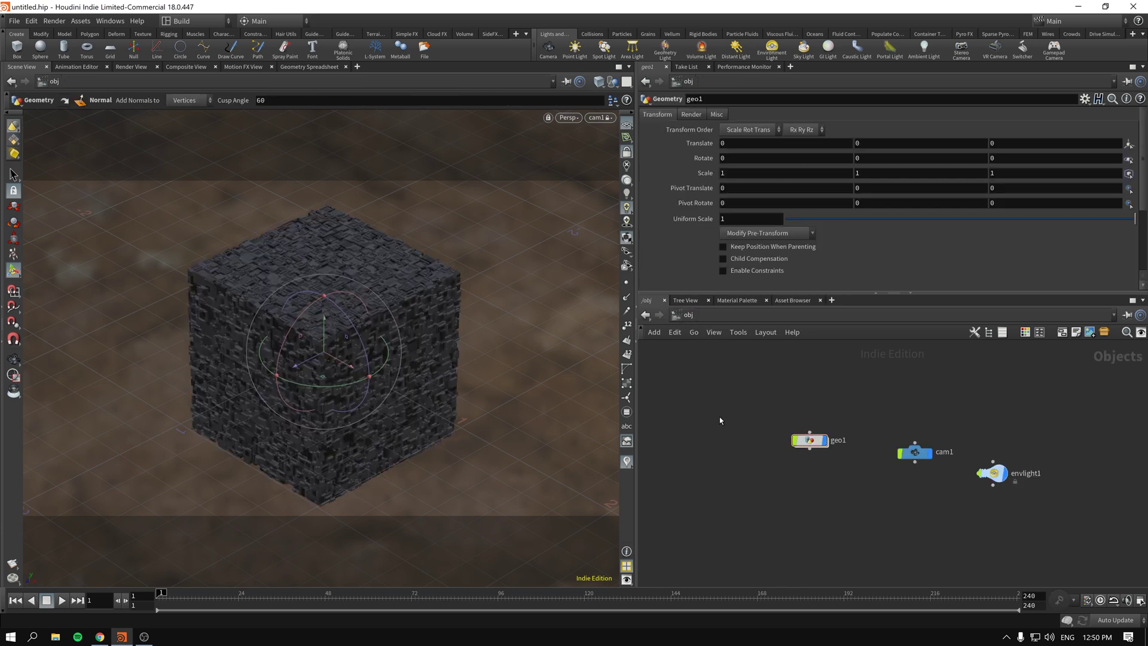
pyautogui.doubleClick(804, 441)
pyautogui.click(787, 432)
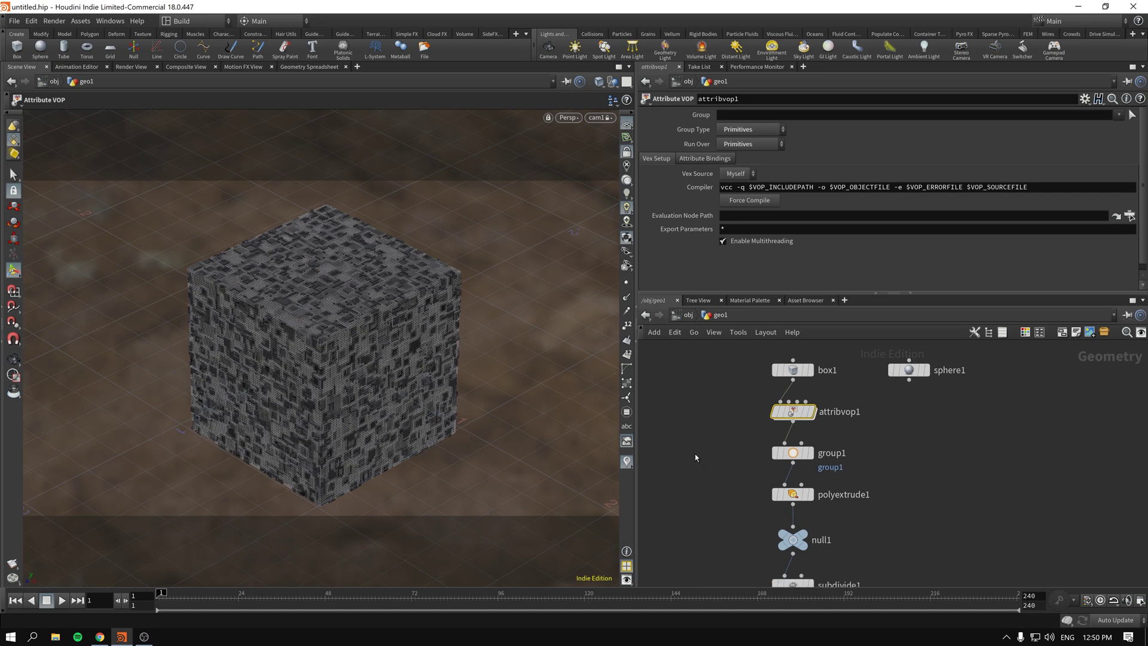
pyautogui.click(793, 452)
pyautogui.moveTo(792, 410)
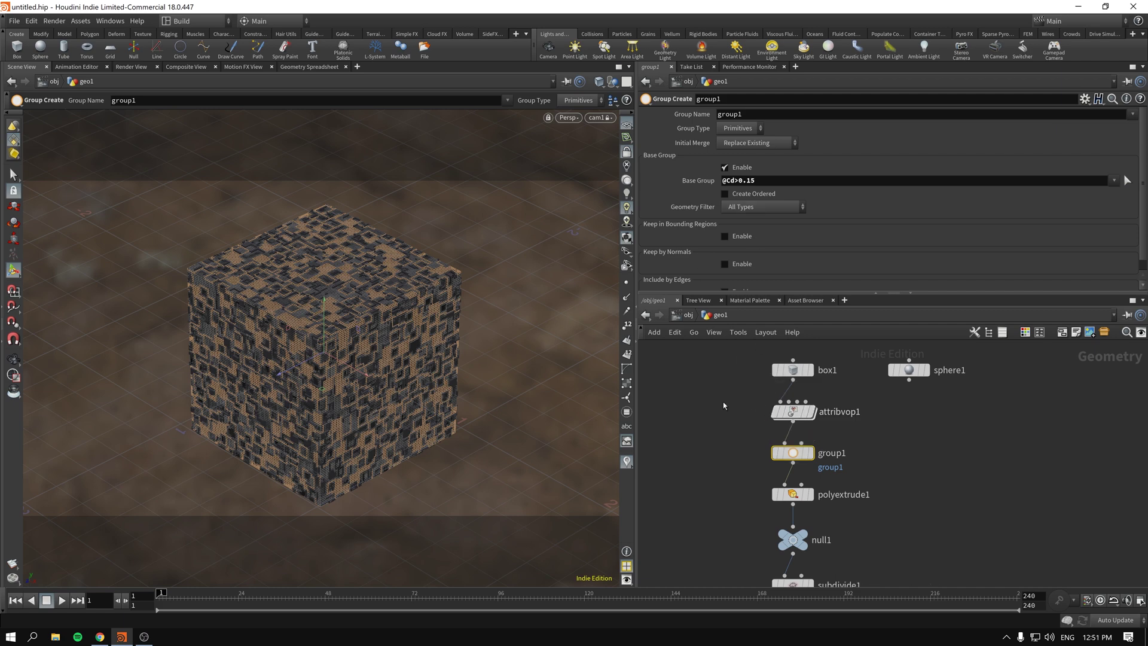
pyautogui.click(793, 411)
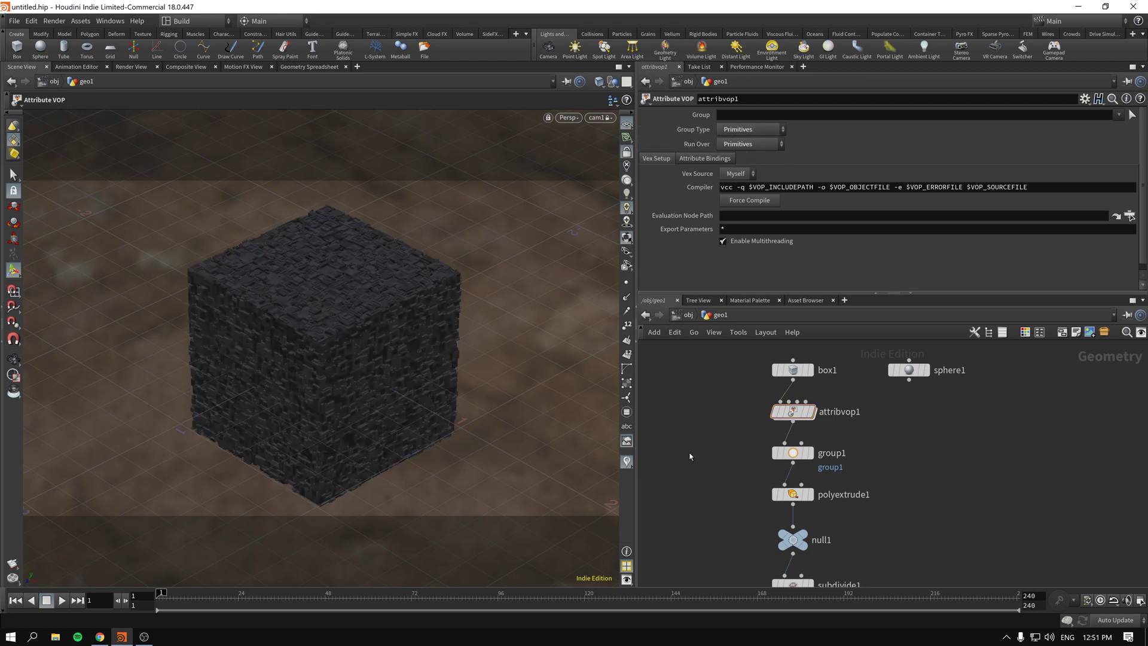
pyautogui.click(804, 496)
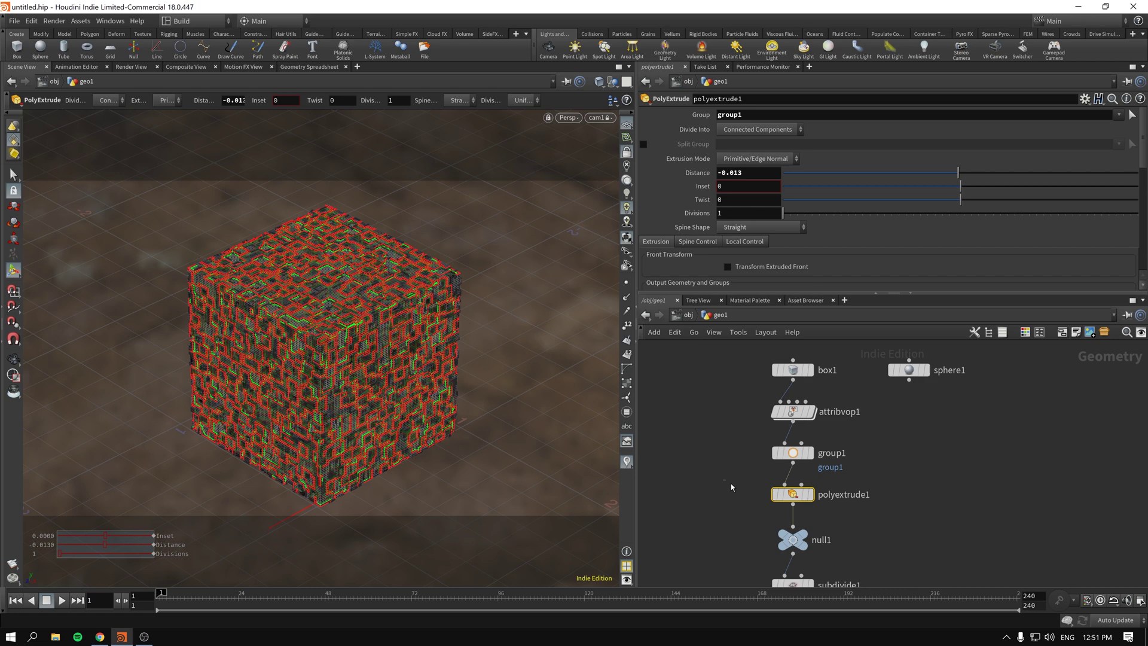
pyautogui.click(793, 453)
pyautogui.click(793, 412)
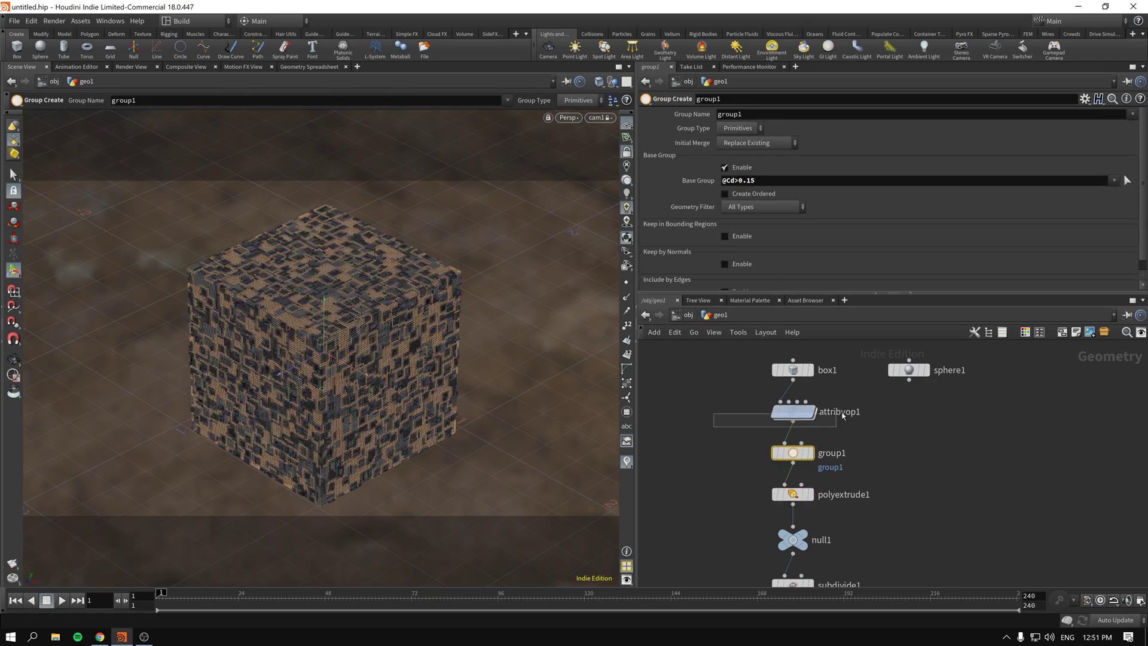
pyautogui.click(780, 453)
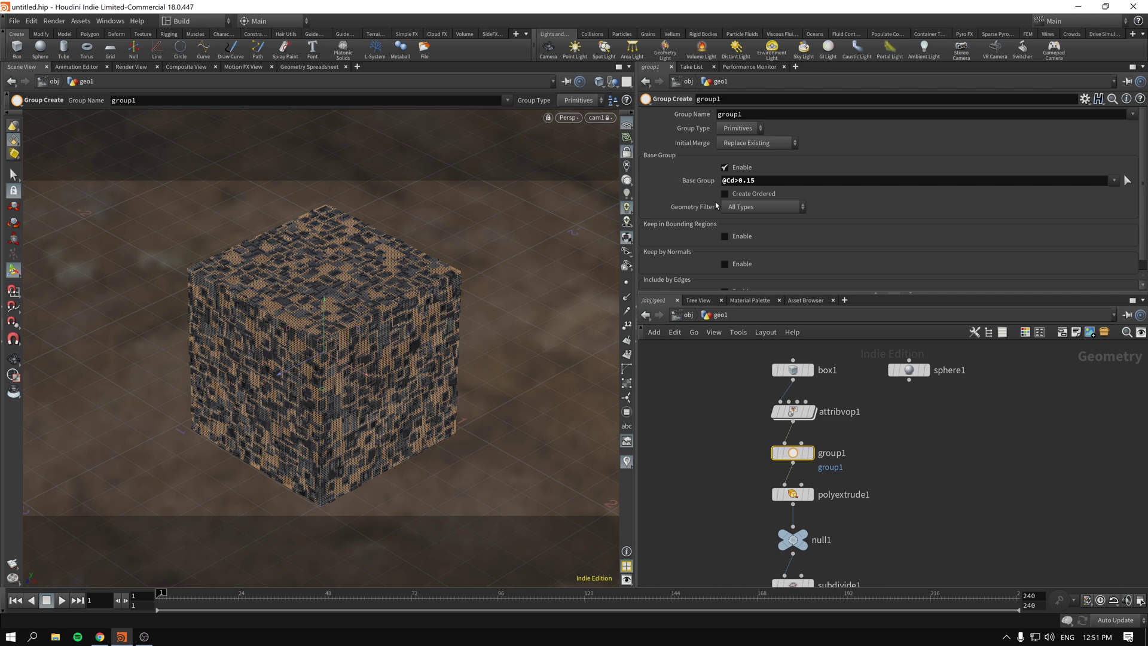
pyautogui.click(793, 494)
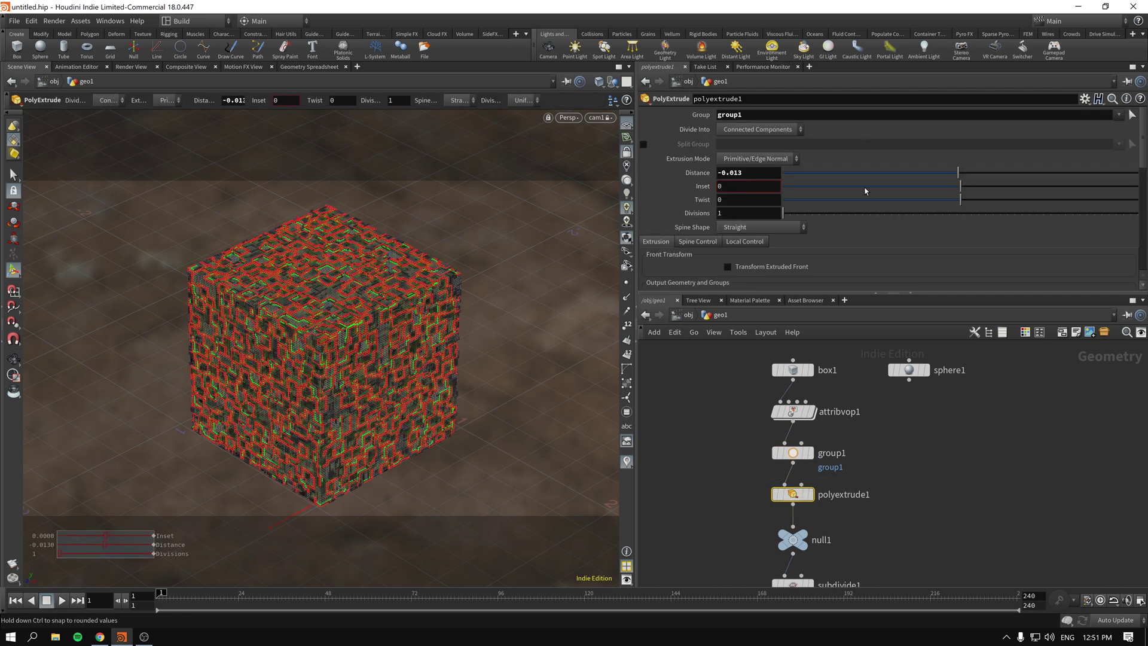
pyautogui.scroll(-2, 739, 533)
pyautogui.moveTo(739, 533)
pyautogui.mouseDown(button='middle')
pyautogui.moveTo(727, 424)
pyautogui.moveTo(686, 446)
pyautogui.mouseUp(button='middle')
pyautogui.click(755, 425)
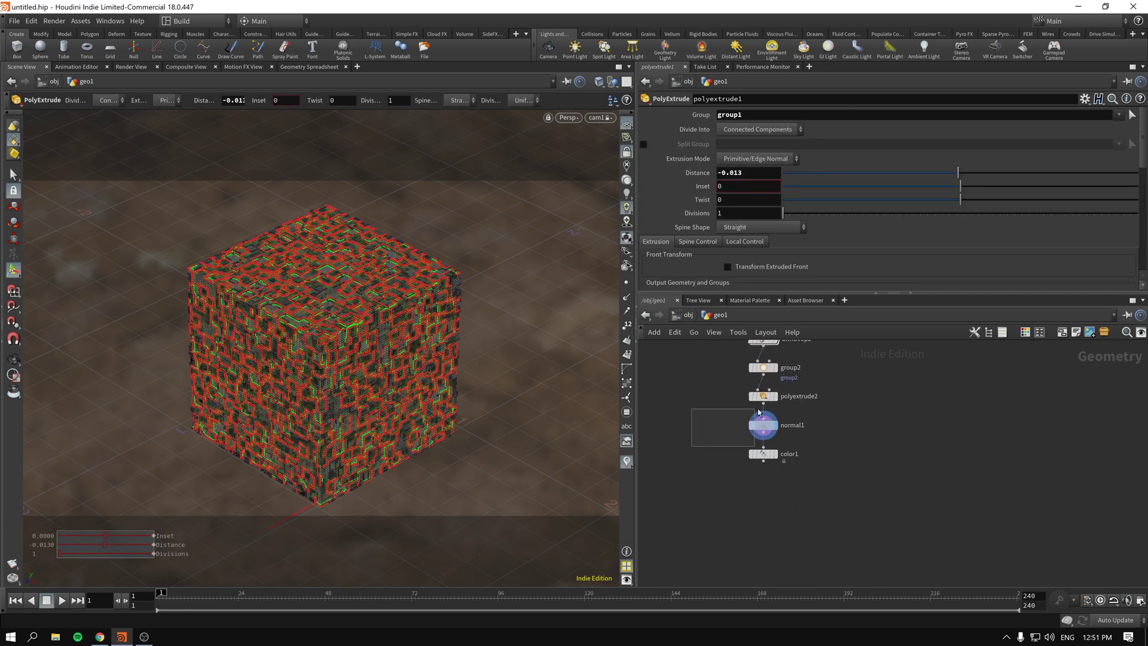
# - Leave geo1 through the obj entry in the network path bar
pyautogui.click(679, 314)
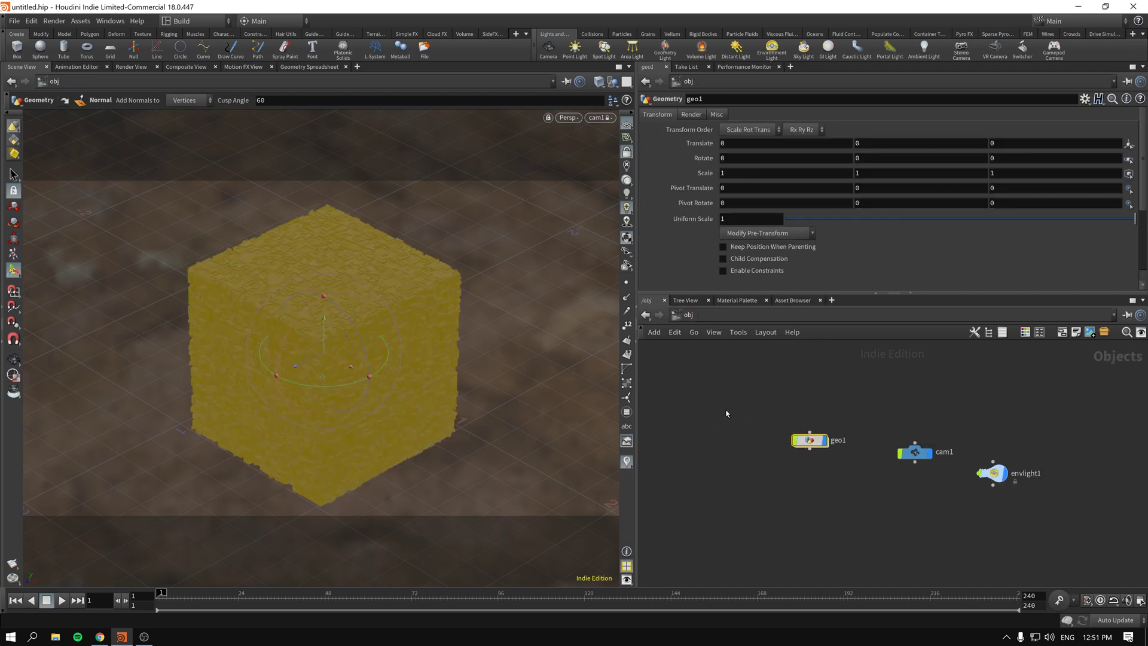